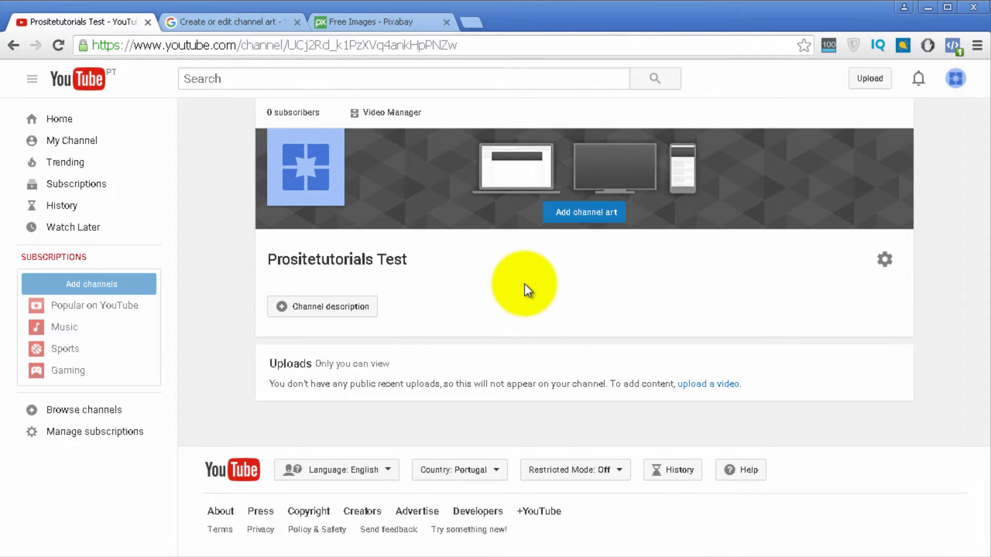
Add the channel description "description" to the YouTube channel and save it
click(363, 309)
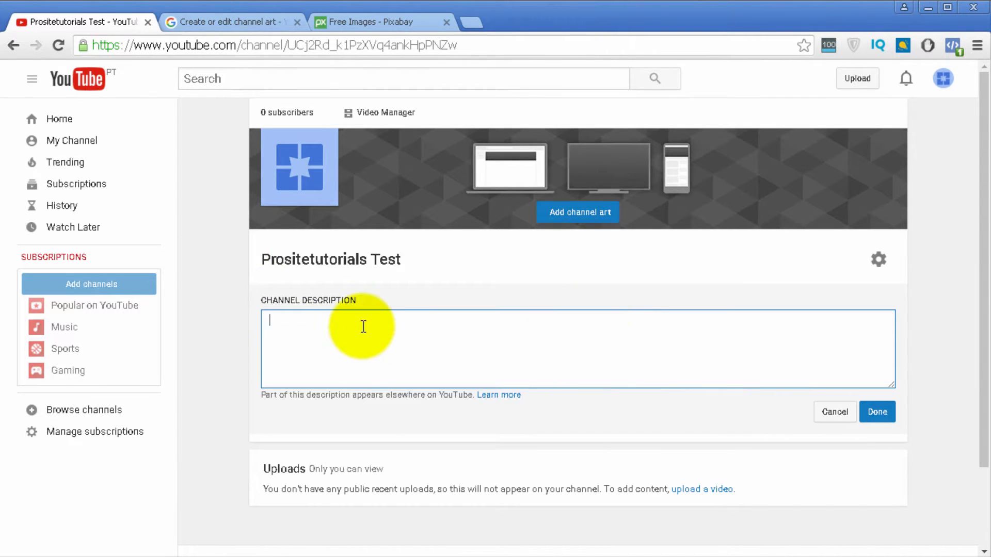
text(description)
click(876, 411)
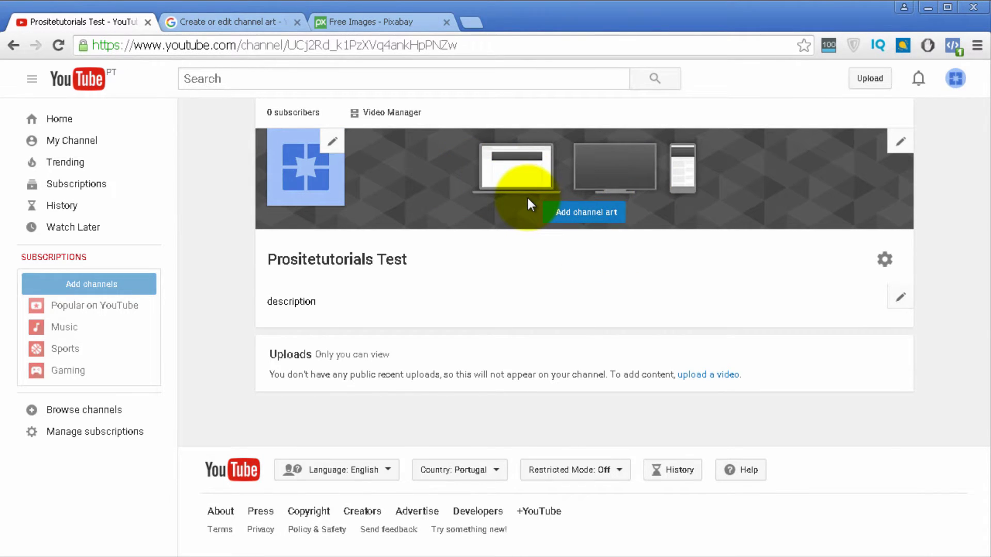
Review the image guidelines in the "Create or edit channel art" help article and download the Channel Art Templates
click(255, 24)
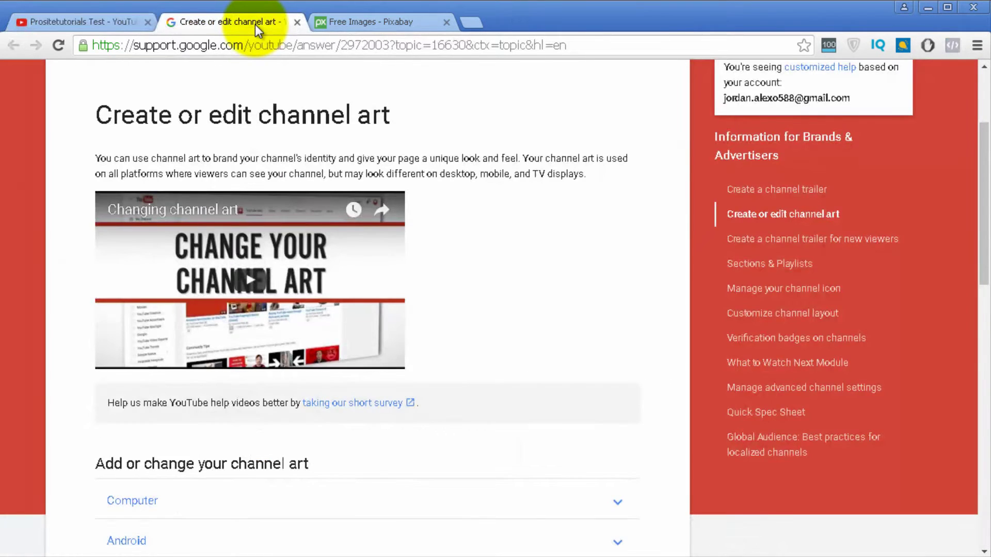
scroll(191, 116, up, 3)
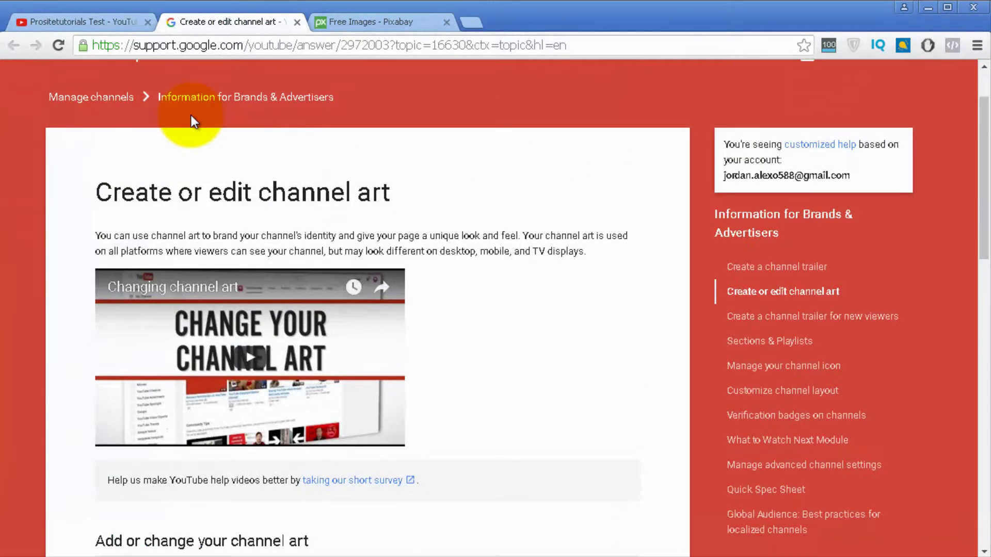
scroll(197, 98, down, 2)
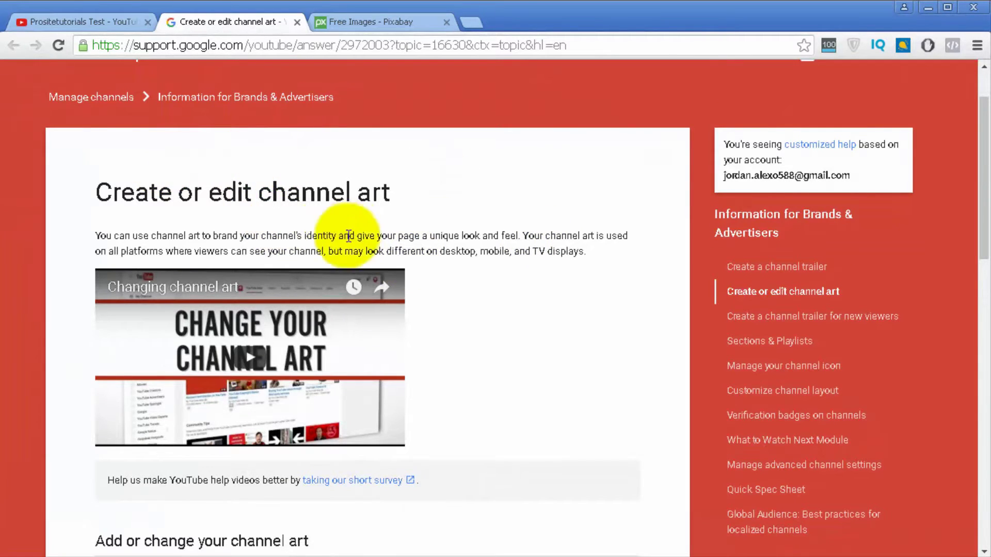
scroll(343, 221, down, 2)
scroll(313, 341, down, 2)
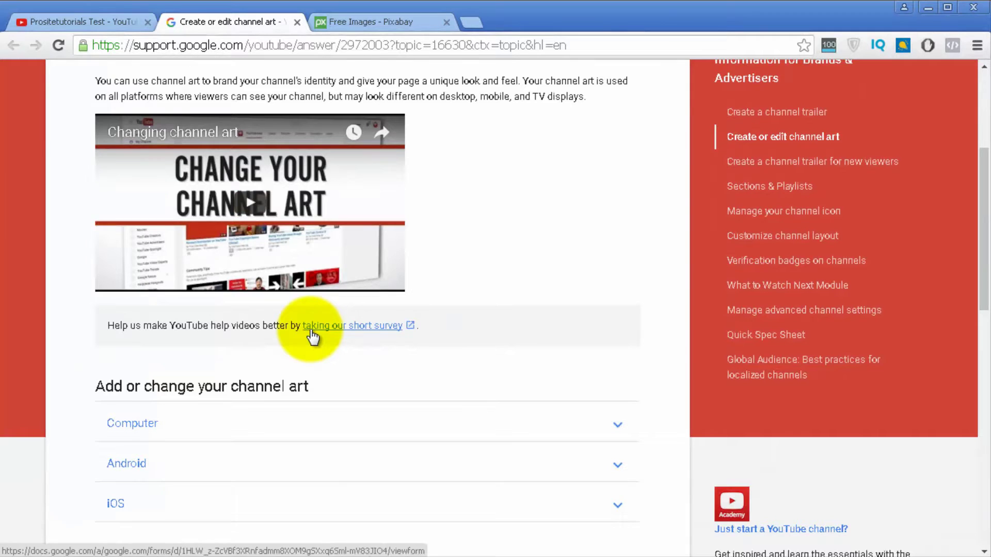
scroll(313, 336, down, 4)
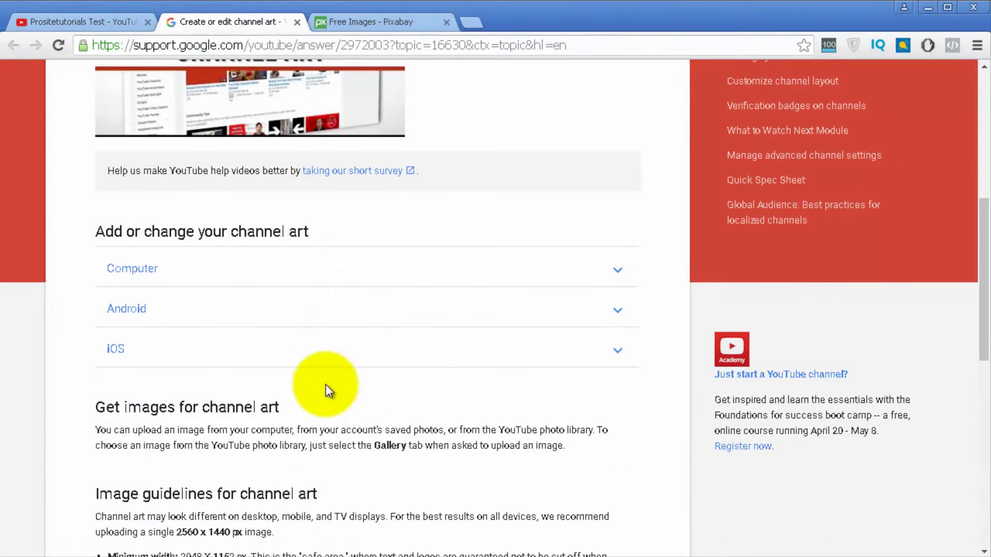
scroll(325, 381, down, 2)
scroll(230, 356, down, 4)
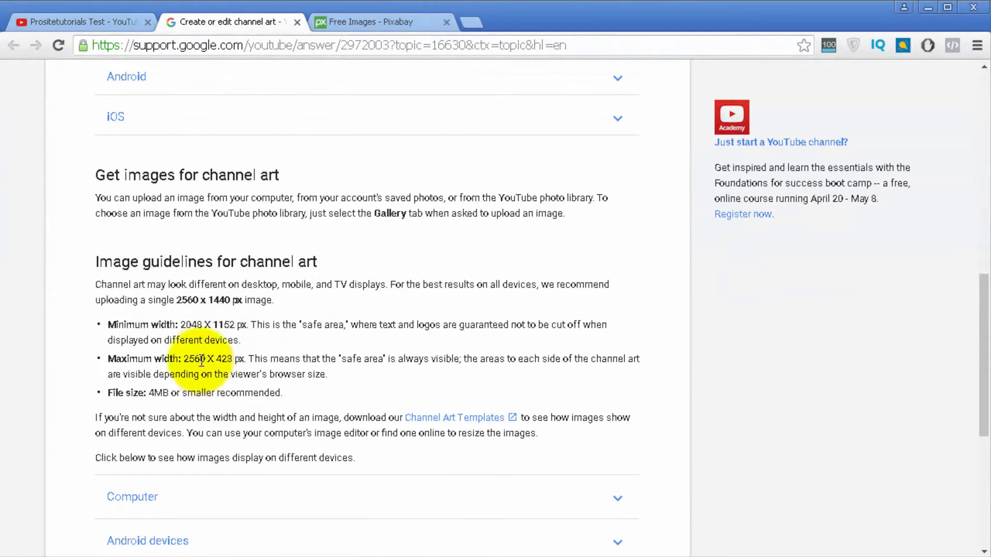
scroll(189, 350, down, 2)
scroll(253, 320, down, 4)
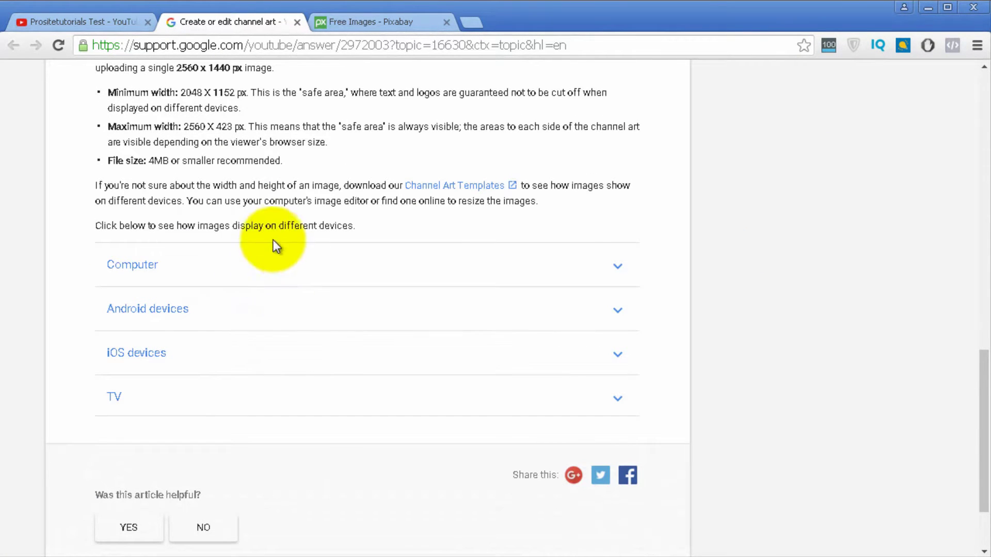
scroll(277, 243, up, 2)
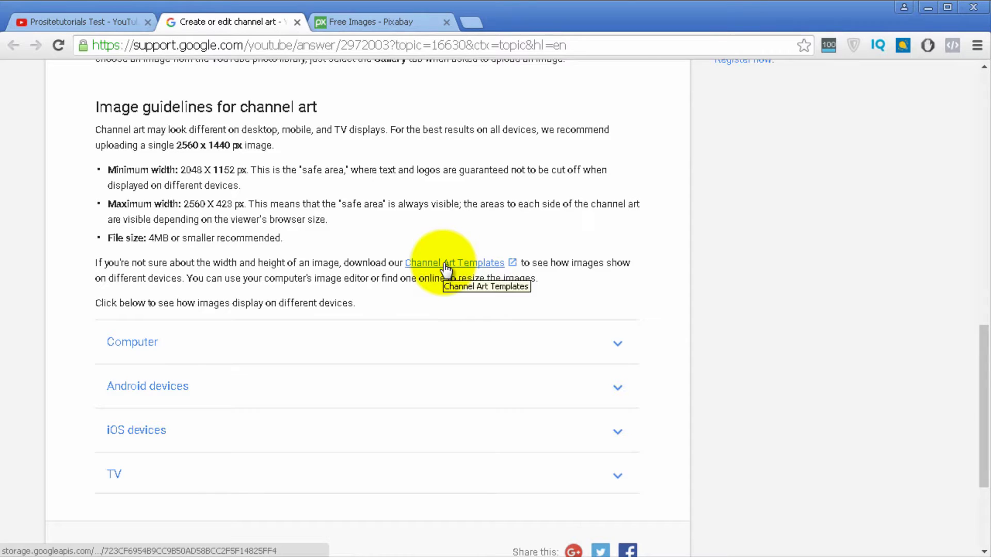
click(417, 269)
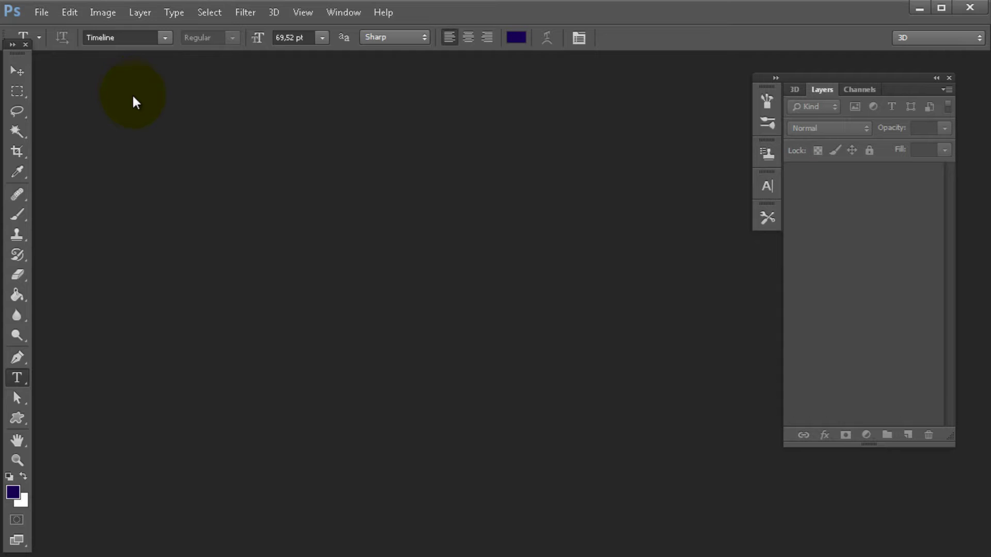
In Photoshop, open Channel Art Template (Photoshop).psd from the Downloads folder
click(40, 12)
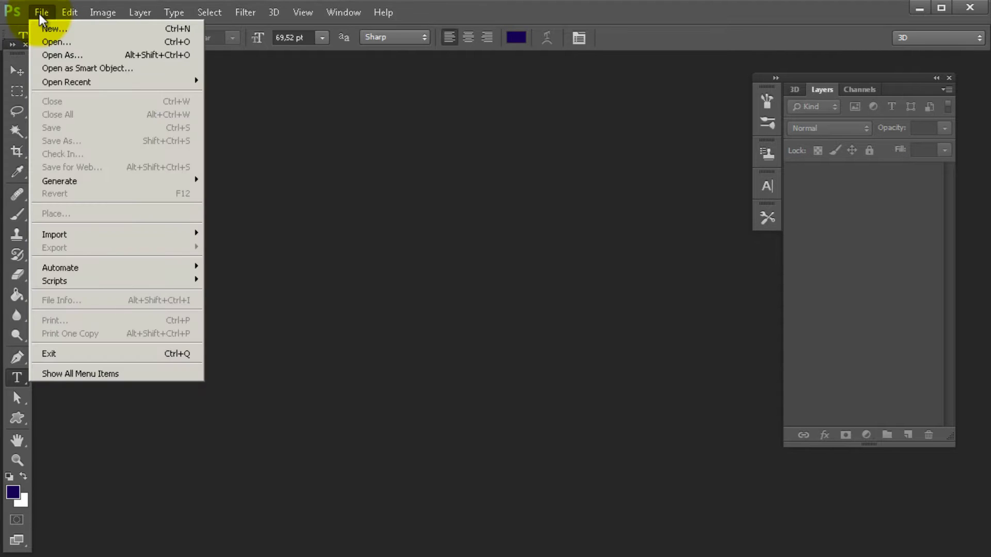
click(58, 41)
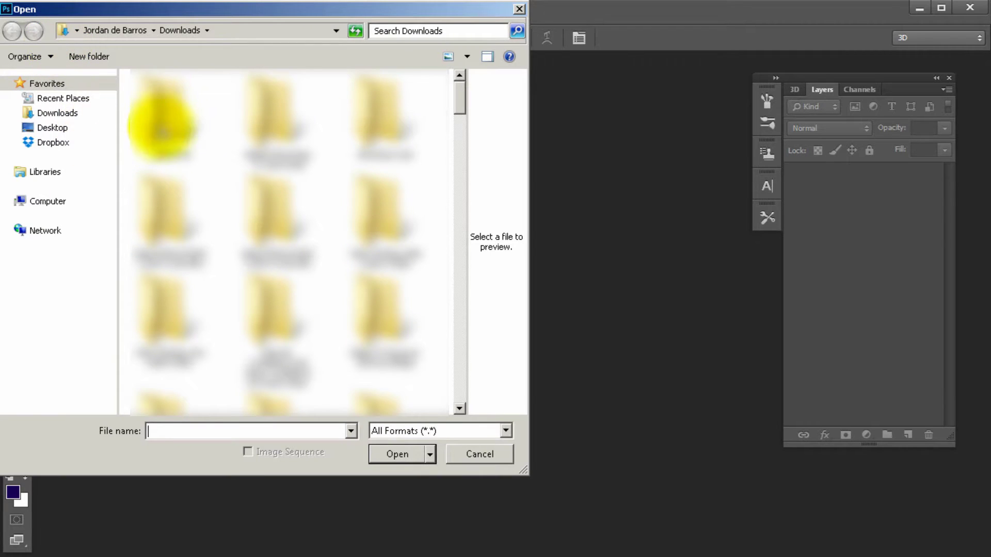
click(91, 115)
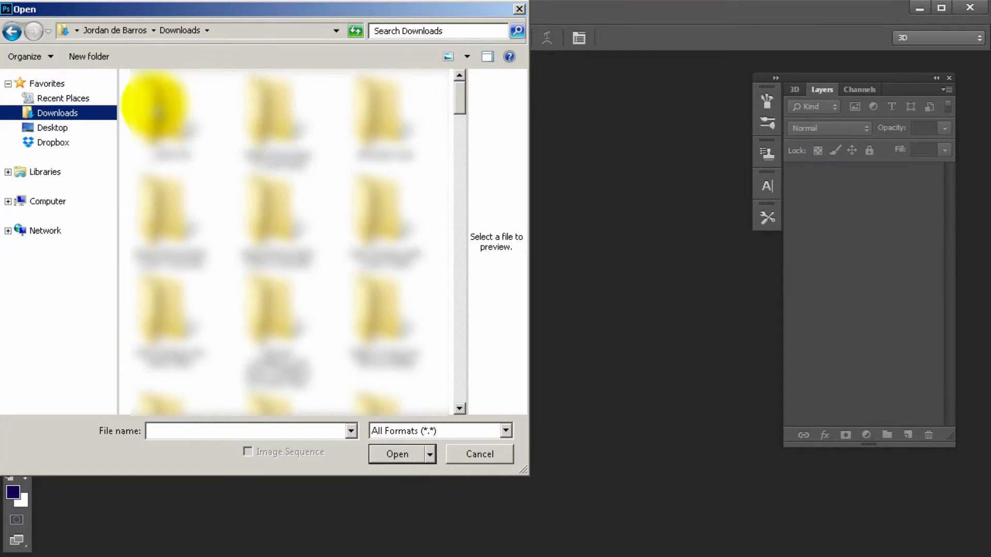
click(167, 195)
scroll(170, 191, down, 6)
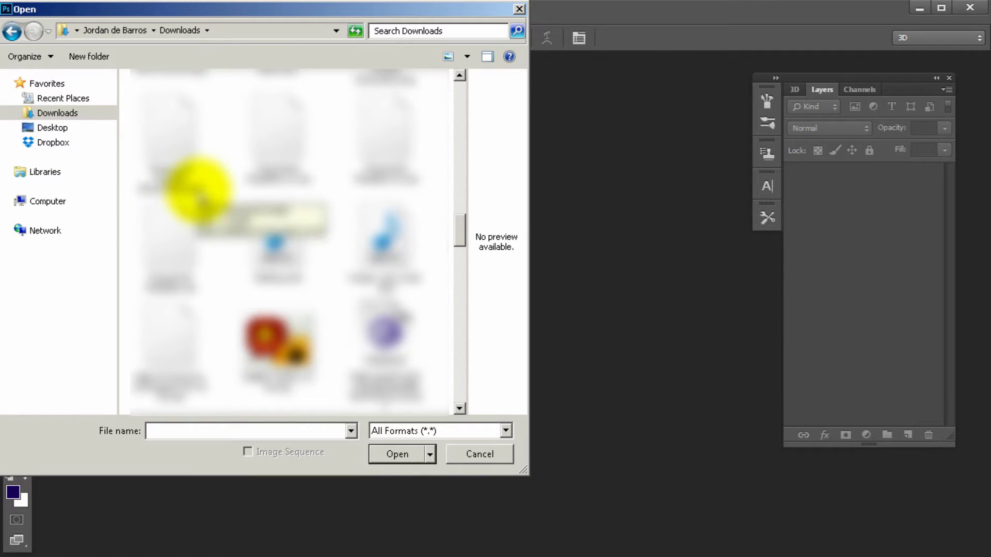
click(176, 133)
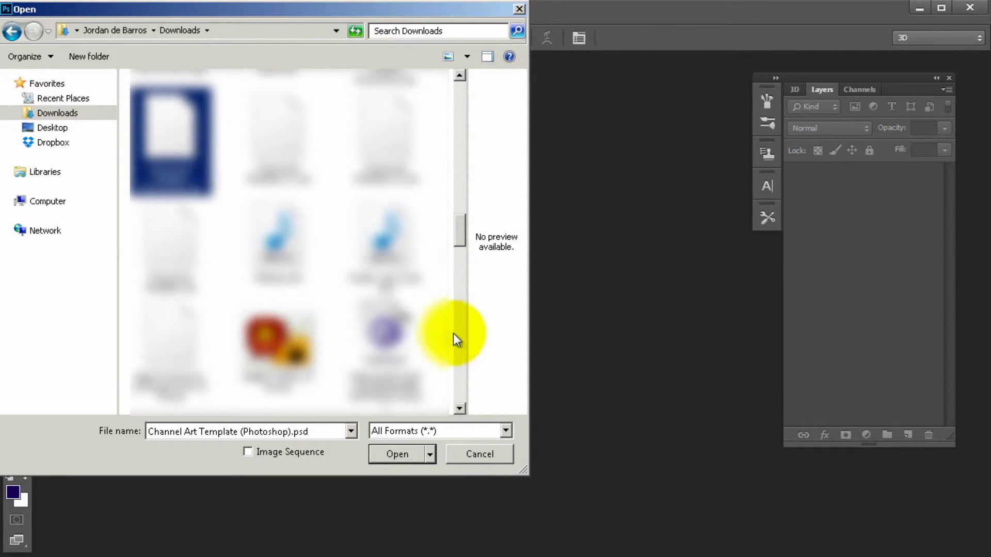
click(398, 455)
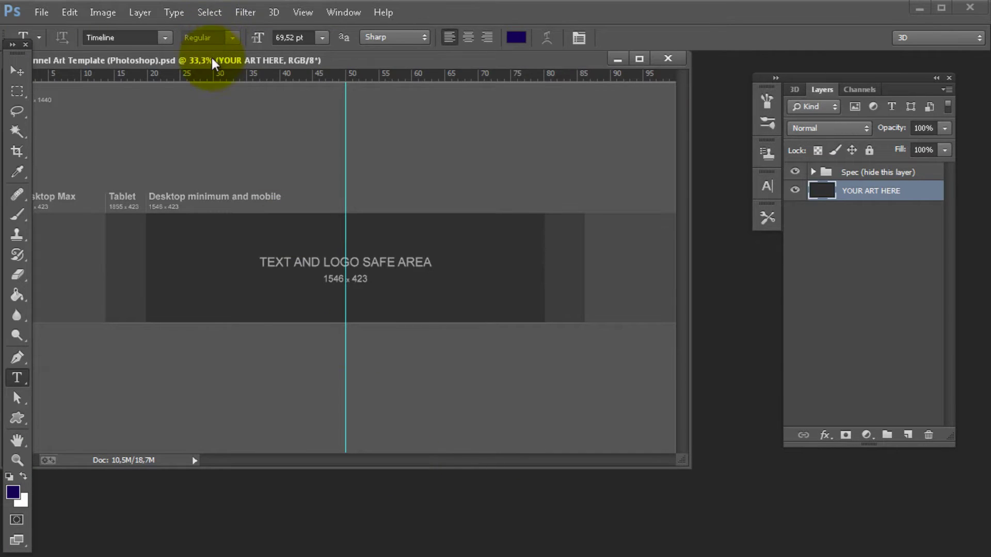
Bring the whole template document into view and place guides along all four edges of the text and logo safe area
drag(218, 63, 274, 97)
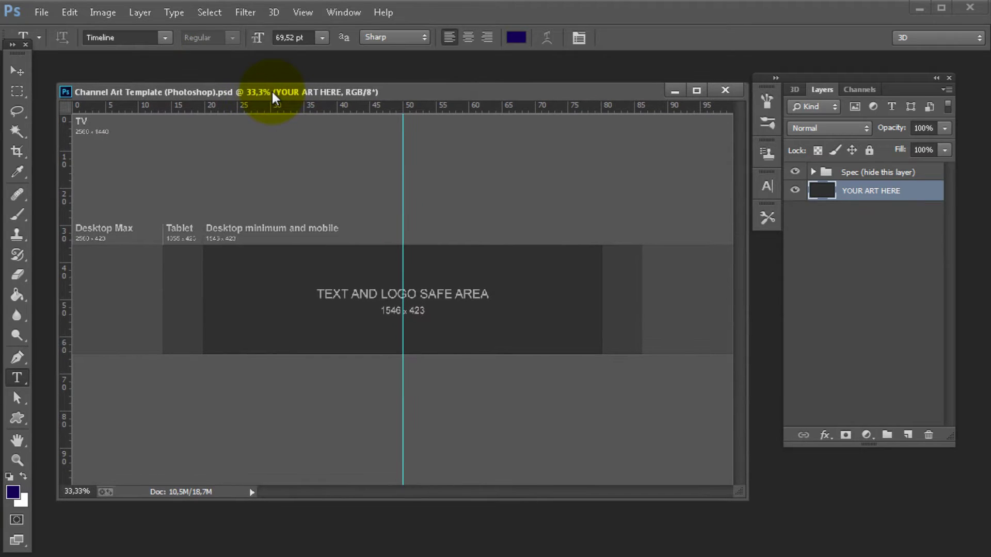
drag(58, 173, 202, 188)
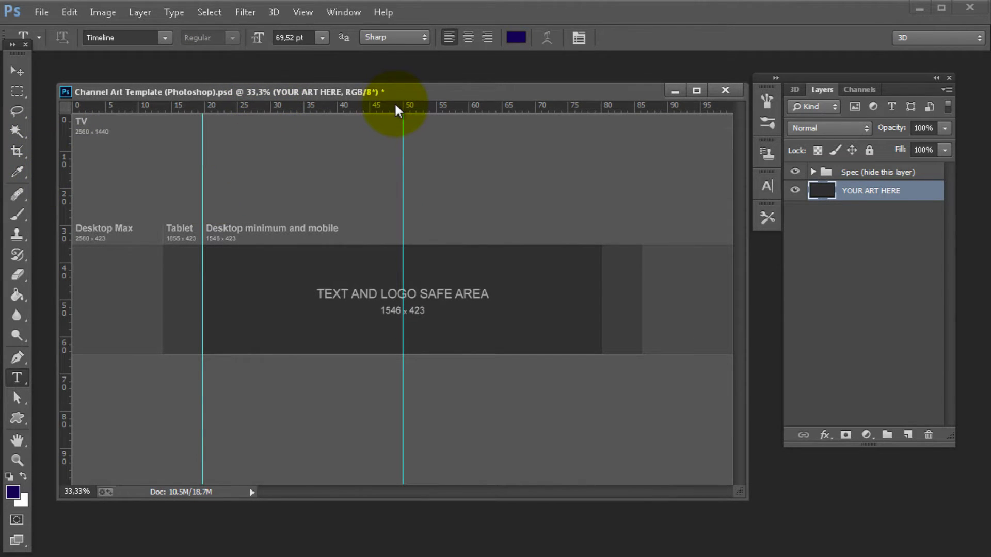
drag(397, 104, 424, 244)
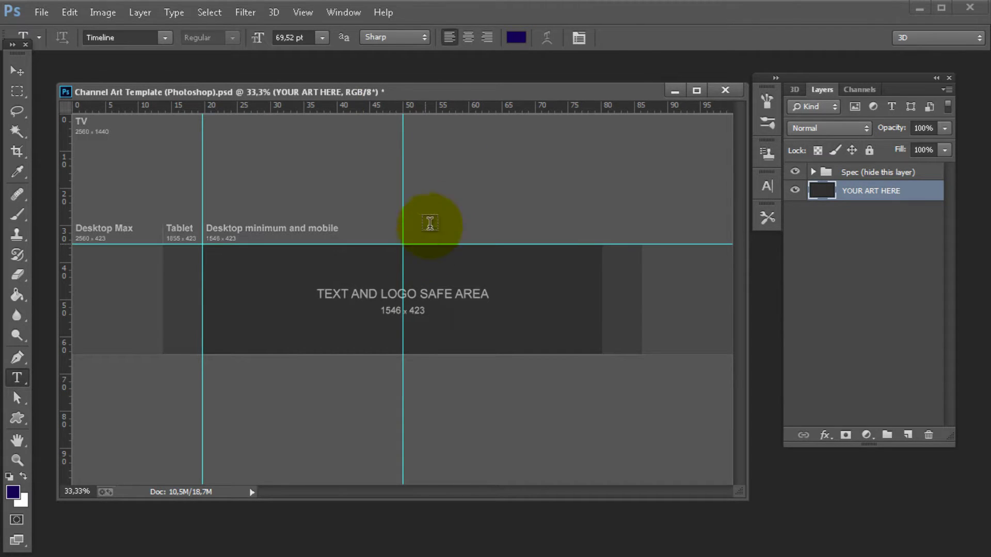
drag(453, 108, 483, 356)
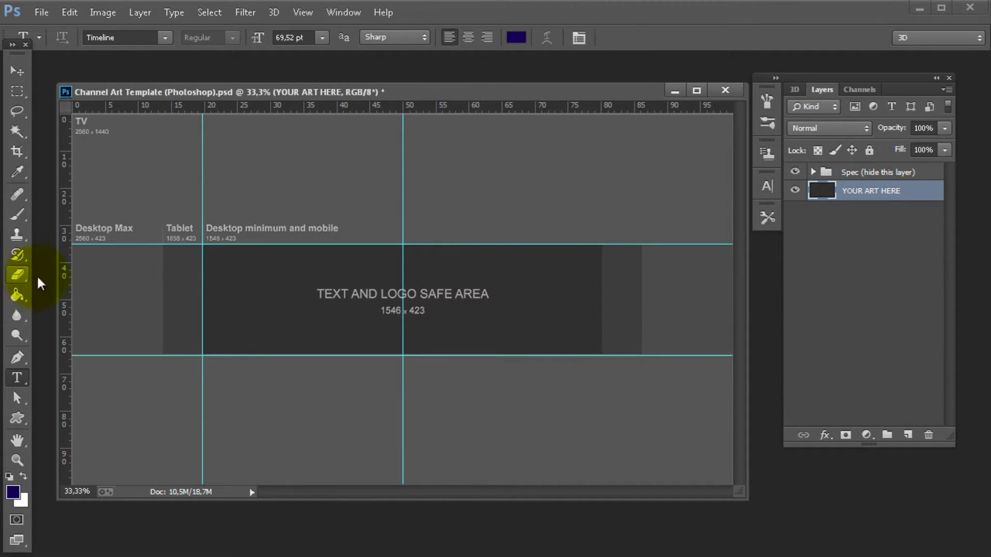
drag(67, 276, 603, 285)
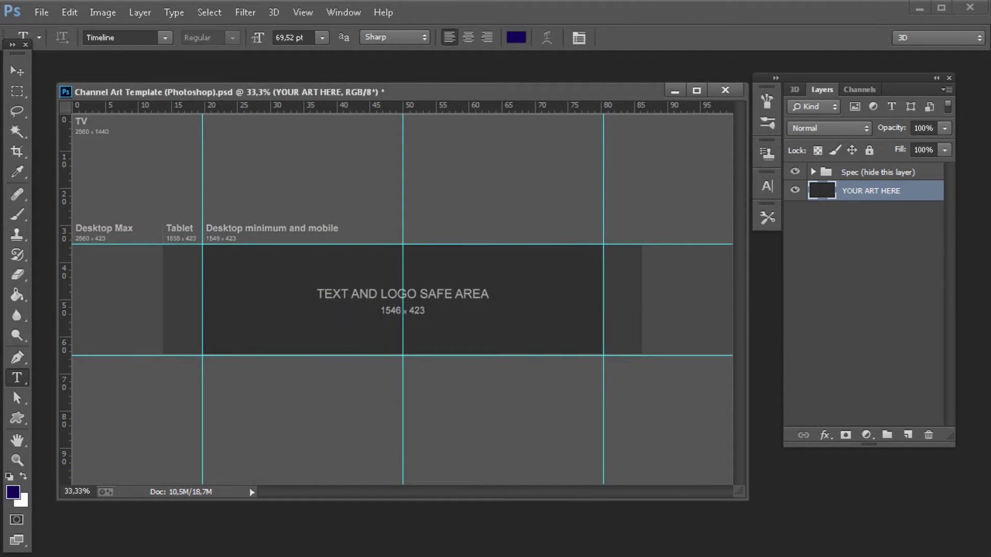
key(alt+Tab)
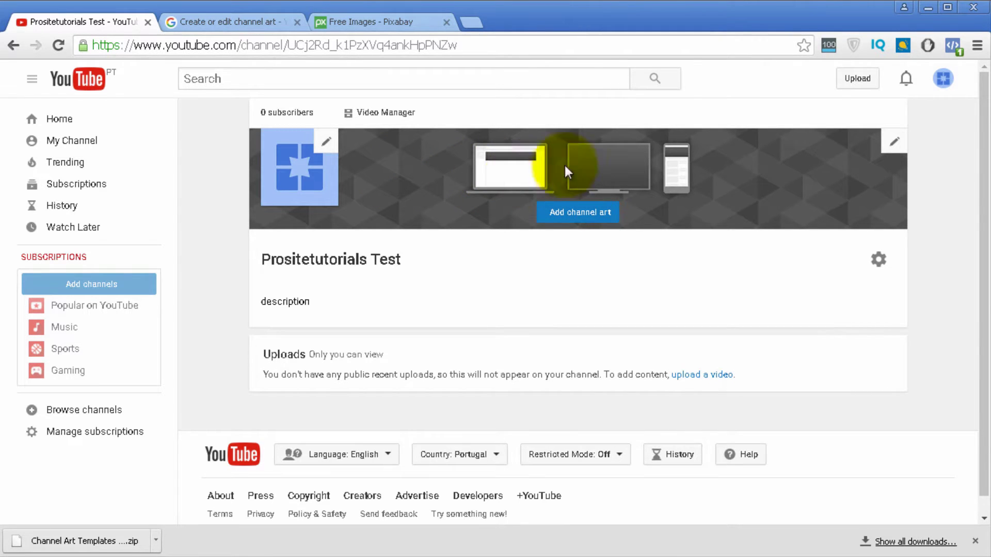
mouse_move(987, 285)
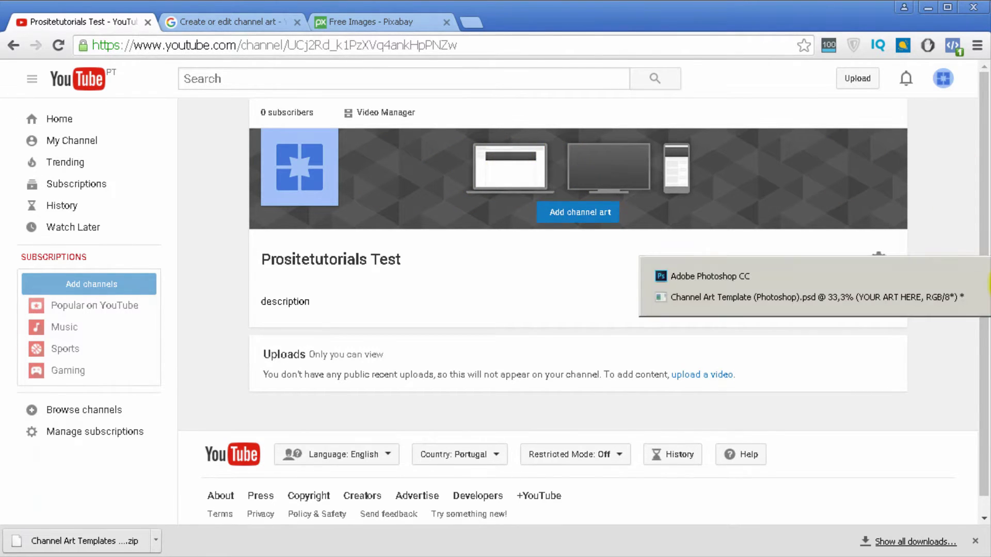
click(851, 273)
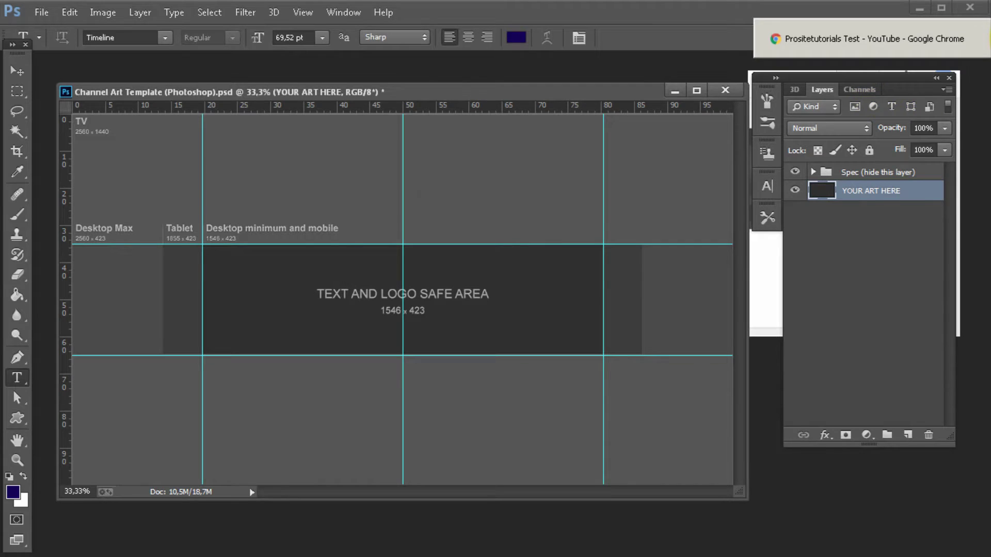
Switch to Chrome and search Pixabay for "beach" images
click(872, 39)
click(361, 21)
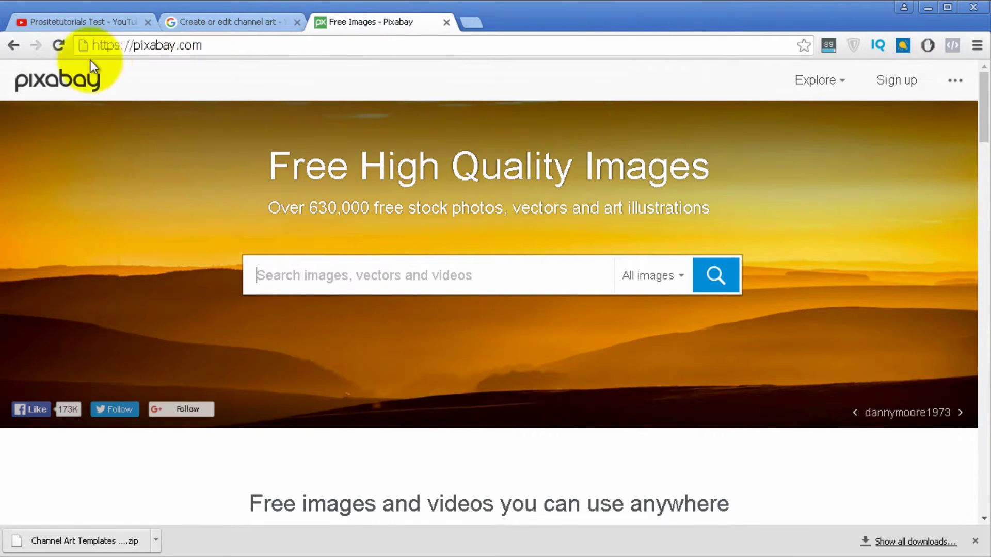
click(342, 275)
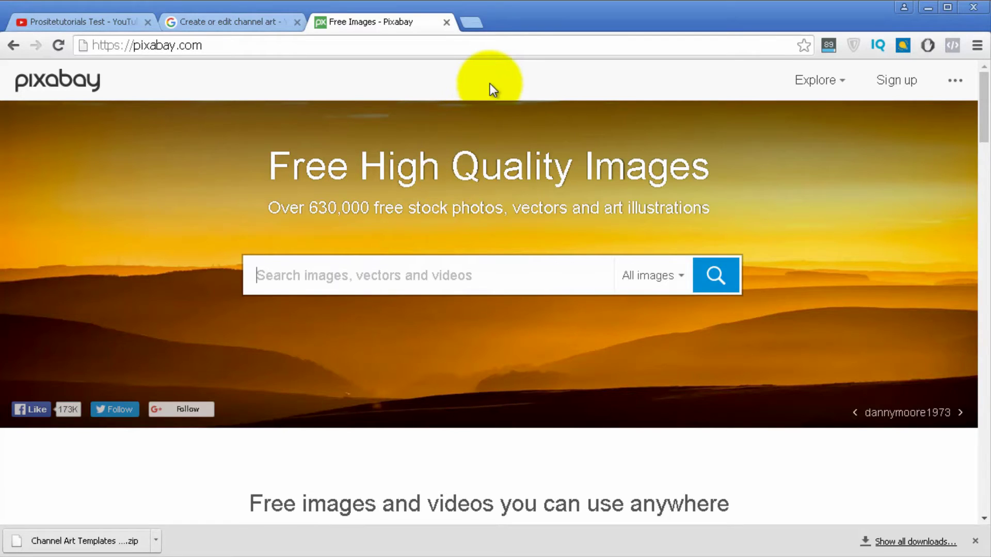
scroll(490, 88, down, 2)
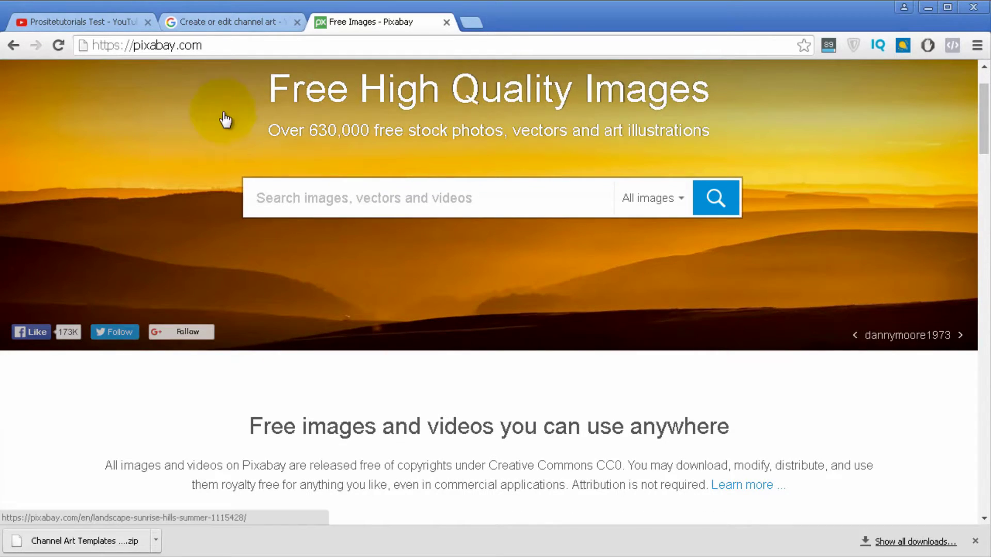
click(322, 200)
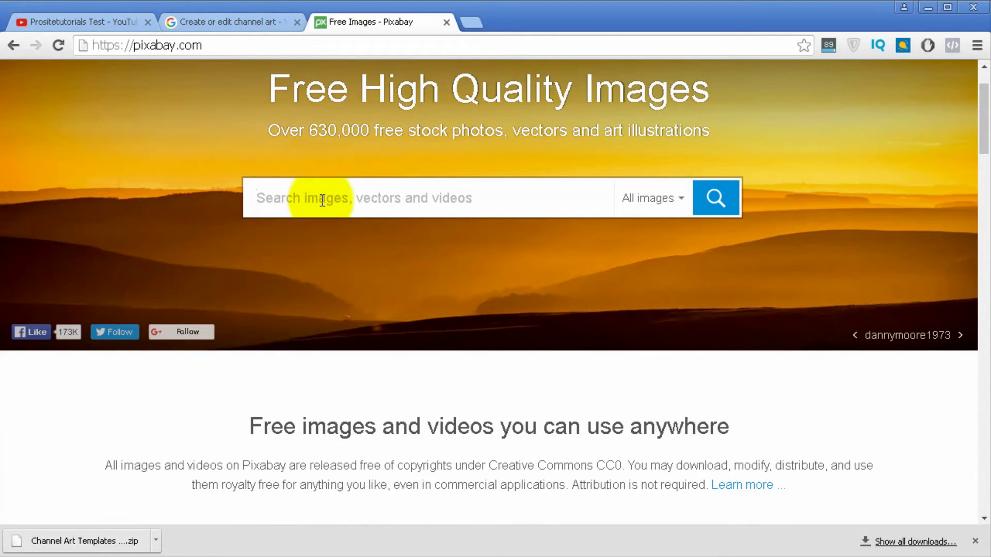
text(beach)
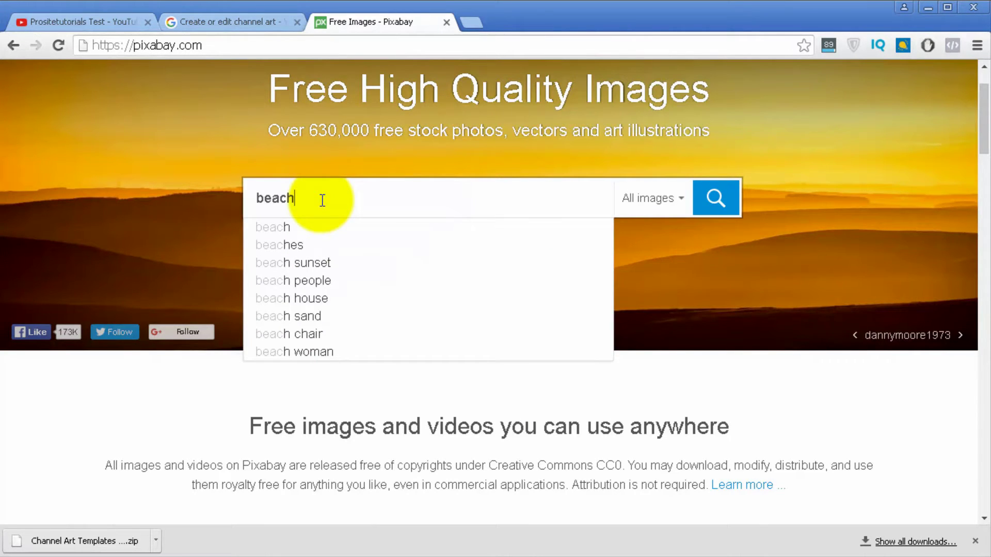
key(Return)
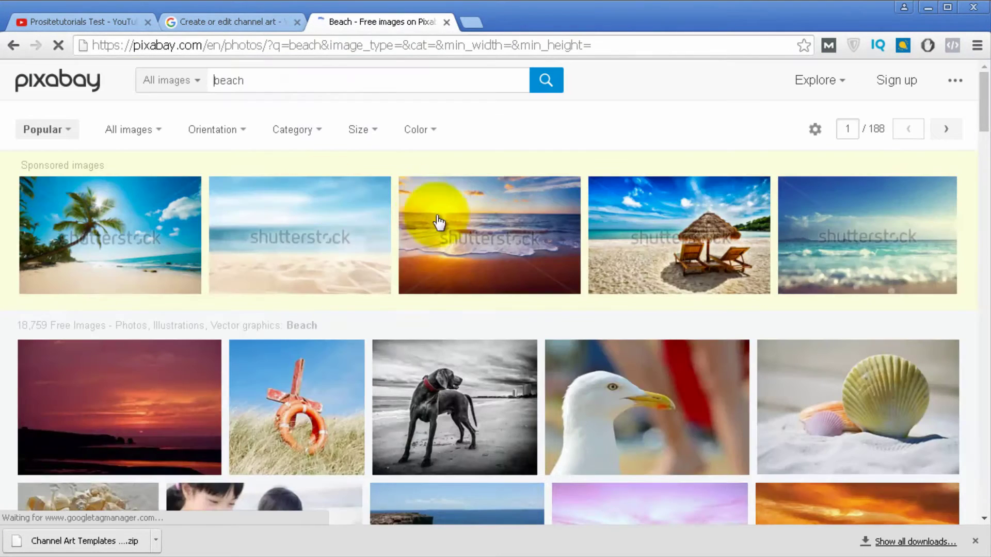
Browse the beach results and open the page of the free photo with the yellow seashell on sand
scroll(532, 431, down, 5)
scroll(498, 262, up, 3)
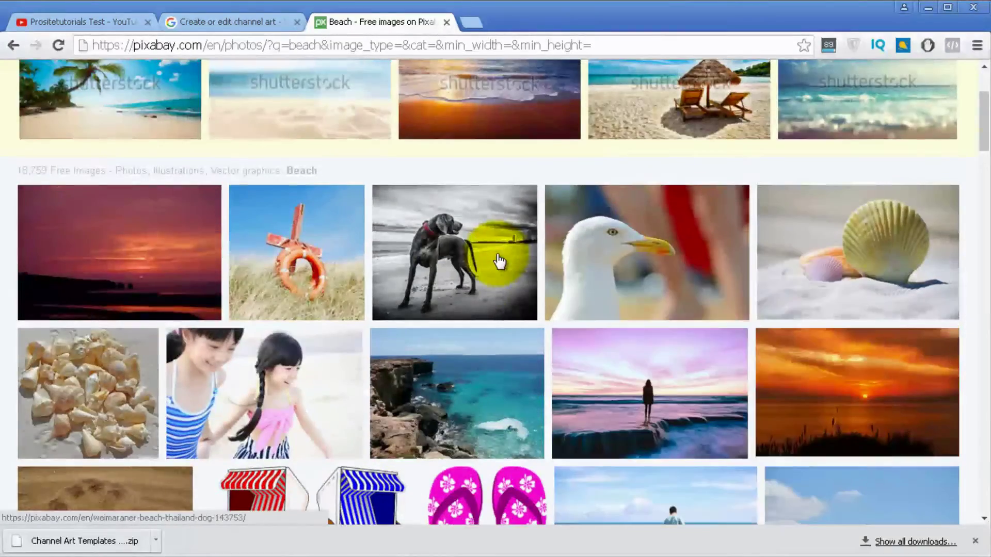
scroll(498, 262, down, 2)
mouse_move(794, 481)
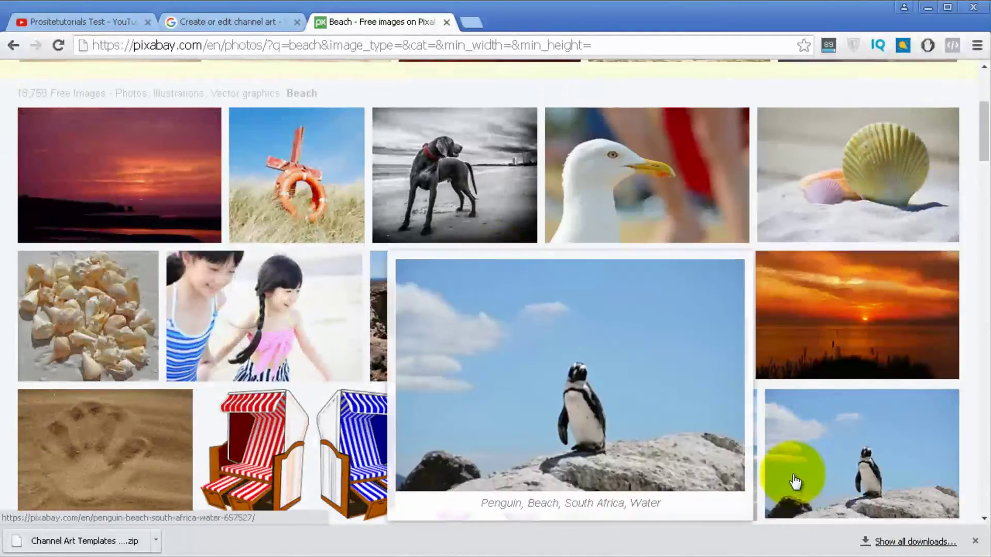
scroll(795, 481, down, 4)
scroll(795, 481, down, 3)
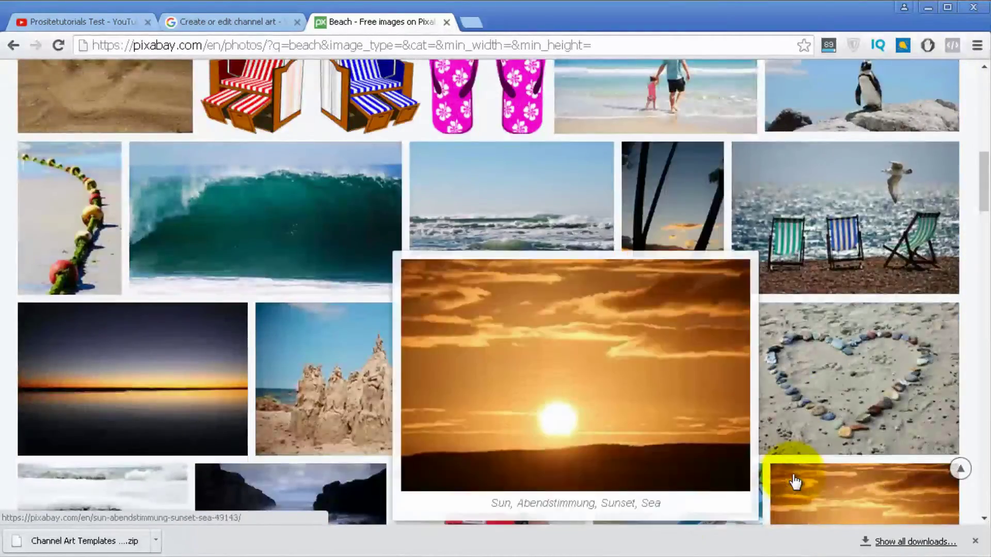
scroll(795, 481, up, 8)
click(919, 267)
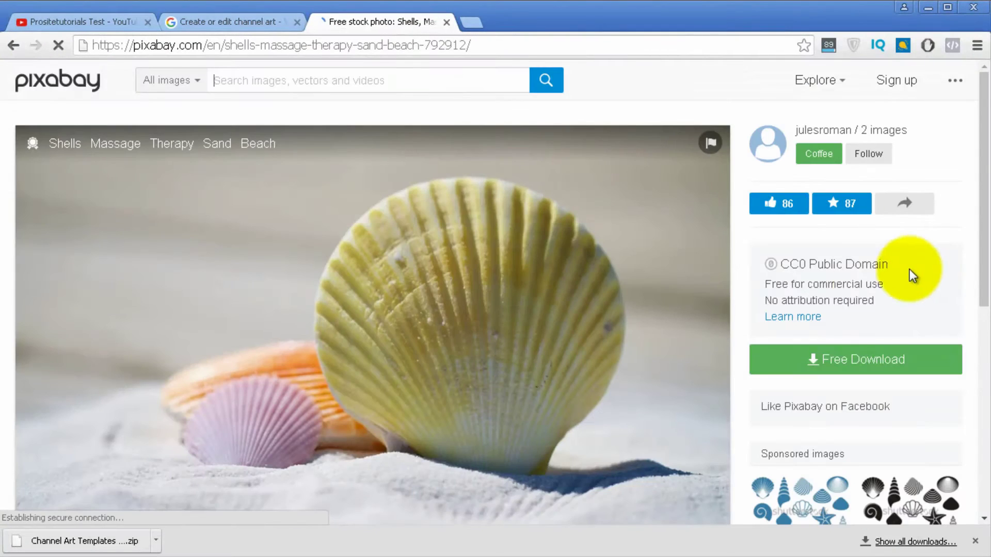
Try to download the seashell photo in its original 5184×3456 size, and dismiss the login request
scroll(342, 215, down, 2)
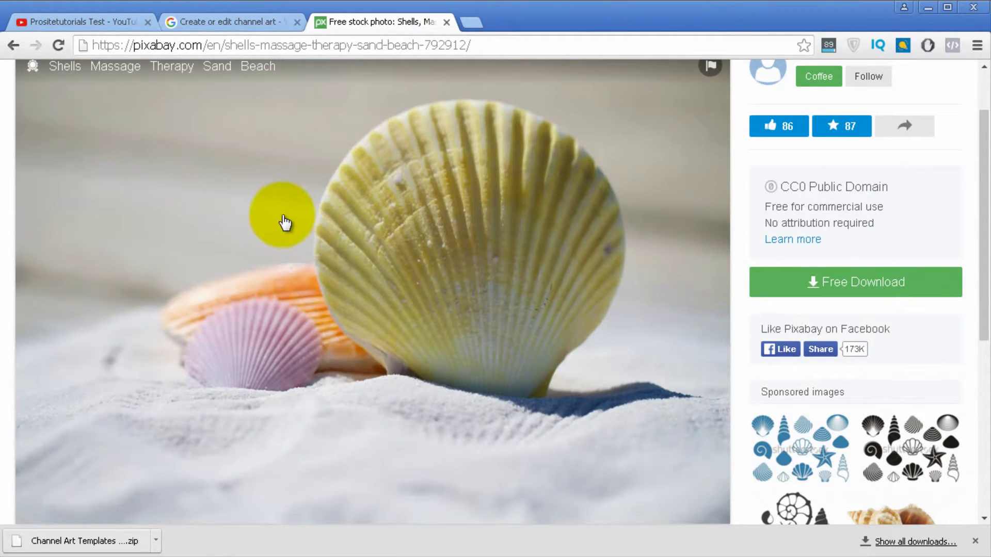
click(797, 289)
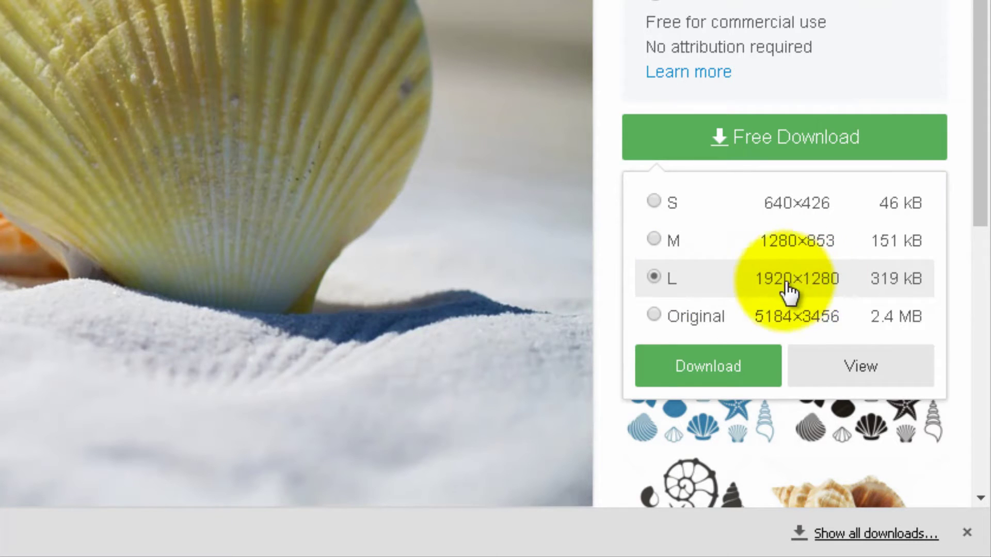
click(697, 324)
click(712, 380)
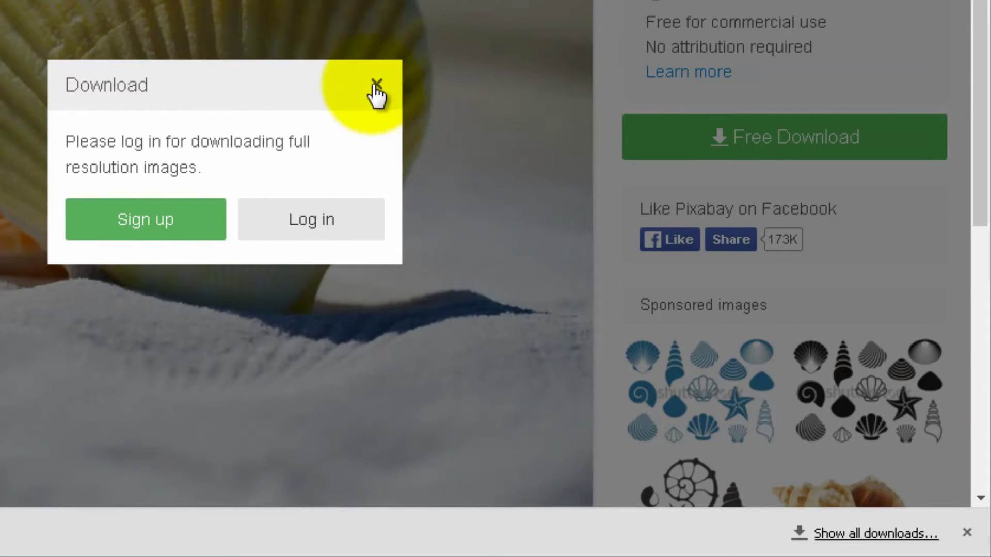
click(376, 102)
Download the seashell photo in the L size, 1920×1280, entering the captcha text to release the file
click(864, 139)
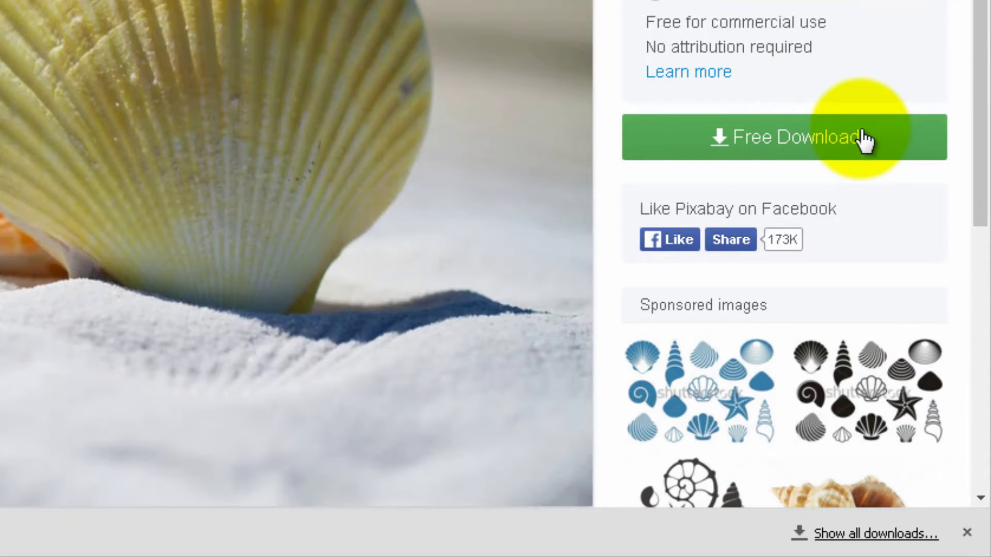
click(668, 284)
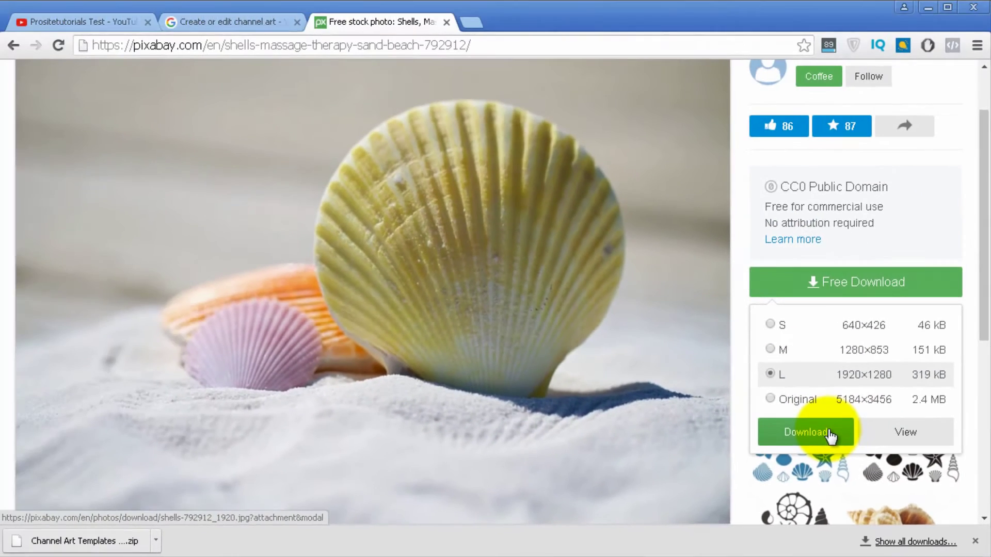
click(831, 436)
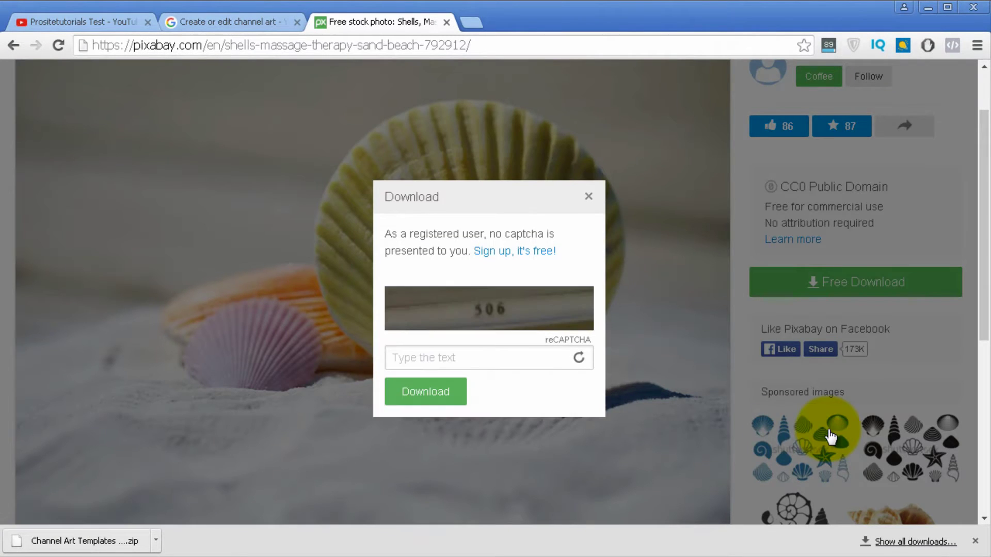
click(517, 351)
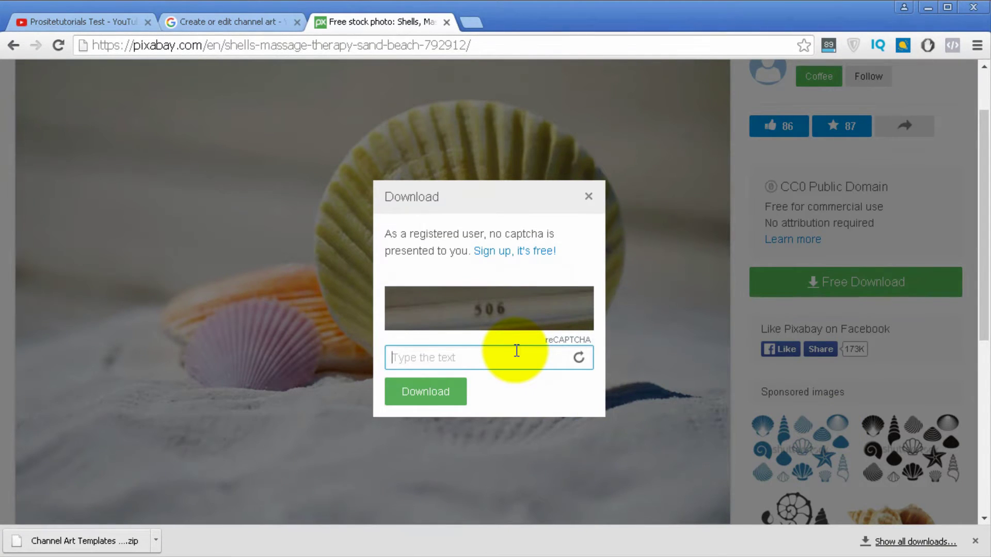
text(506)
click(421, 393)
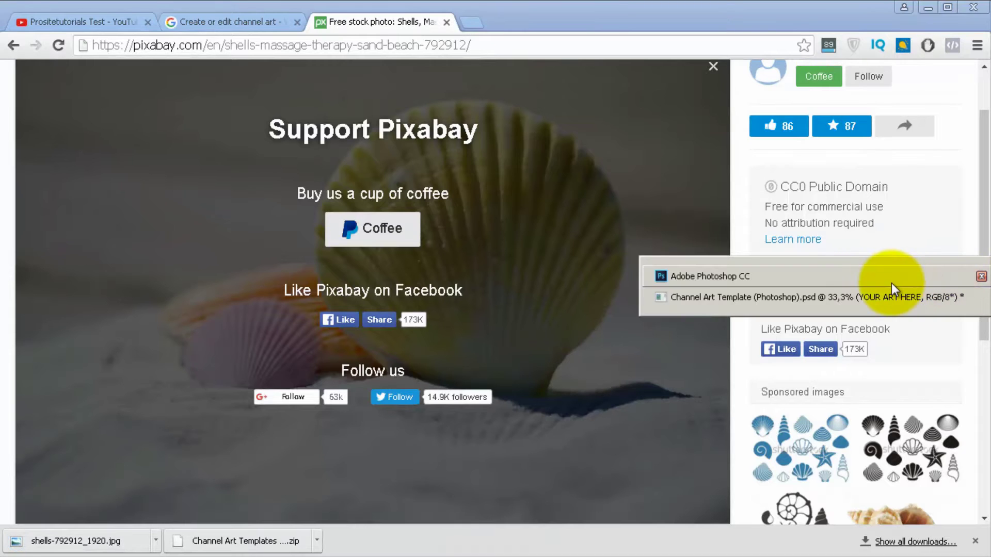
Switch to Photoshop, open shells-792912_1920.jpg from the Downloads folder, and place its window over the template
click(890, 283)
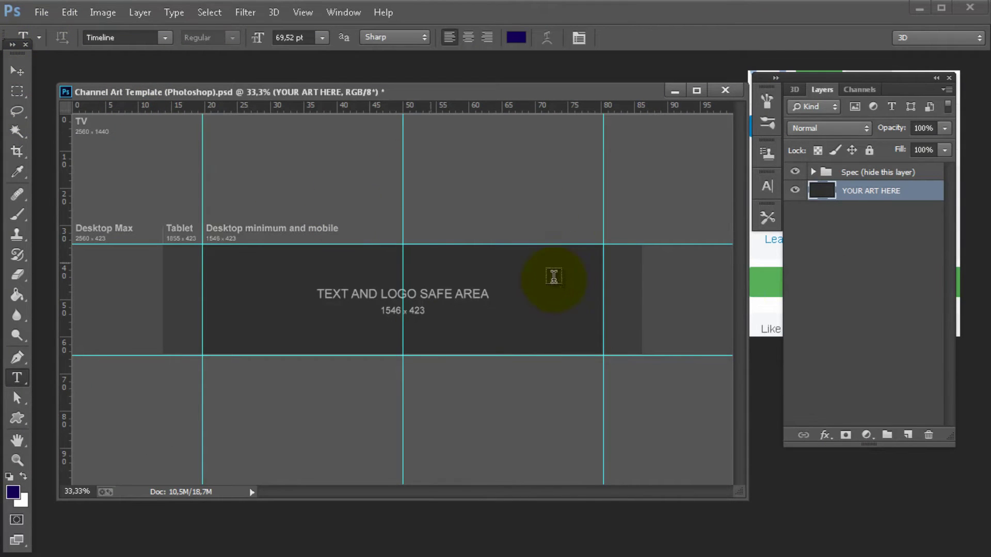
click(37, 13)
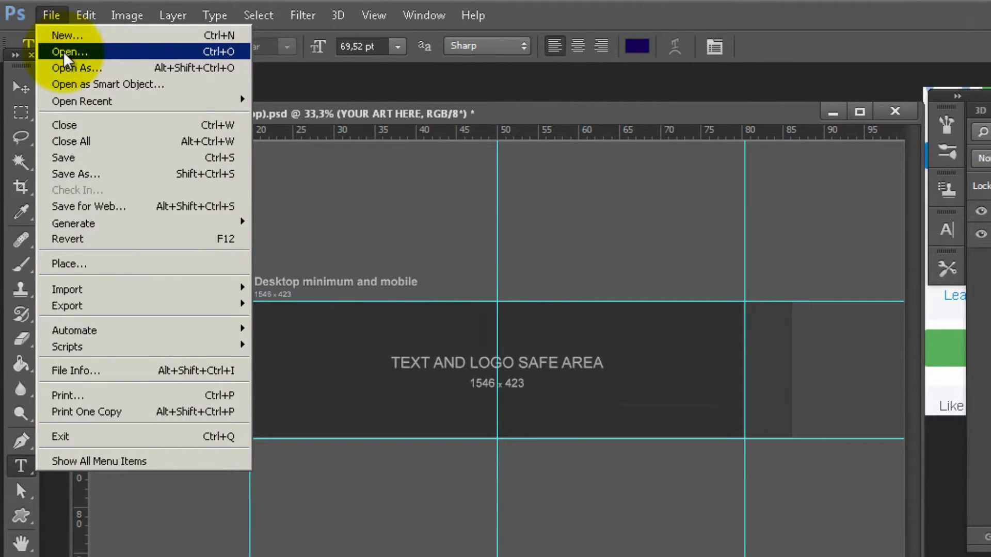
click(62, 51)
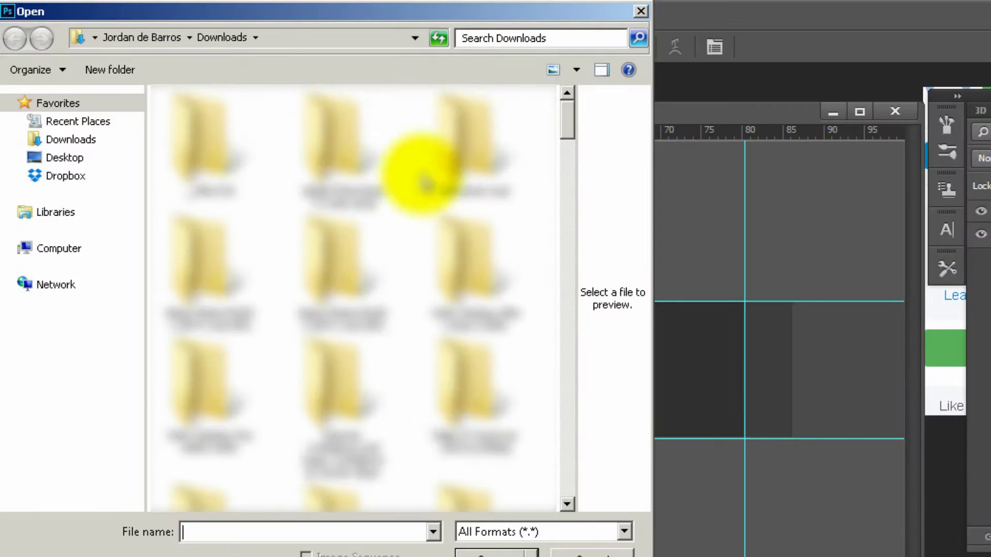
click(376, 133)
scroll(376, 132, down, 5)
click(371, 129)
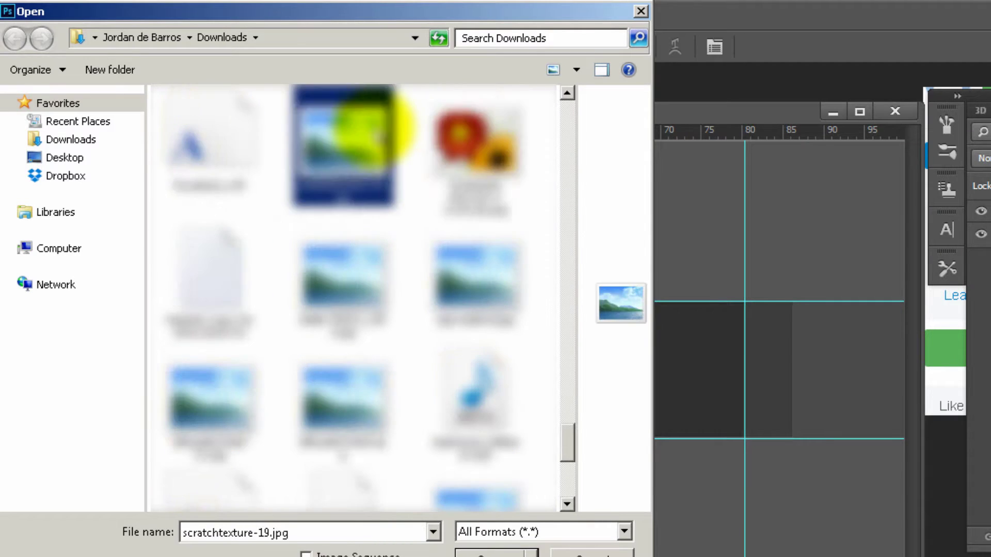
key(Right)
key(Right)
key(Right)
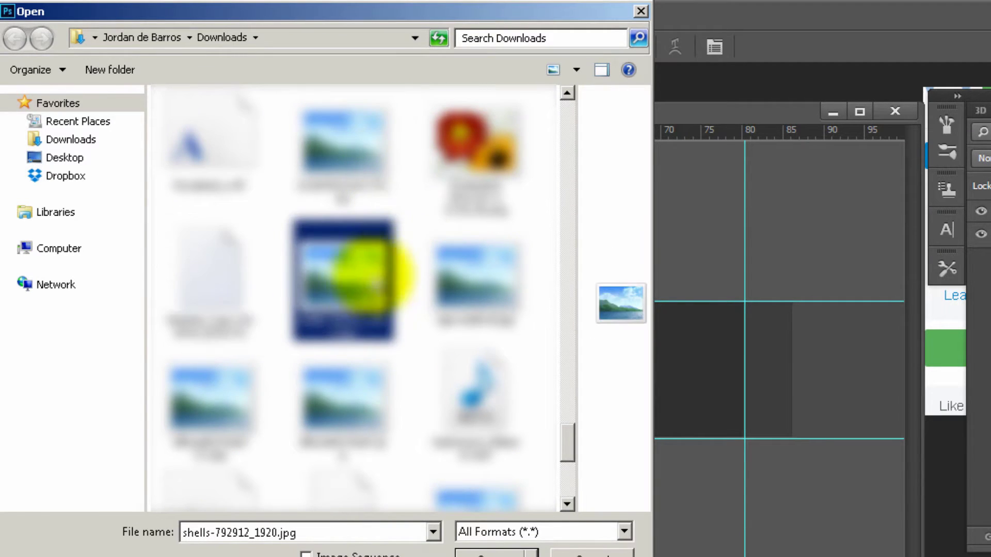
double_click(365, 279)
drag(332, 115, 593, 105)
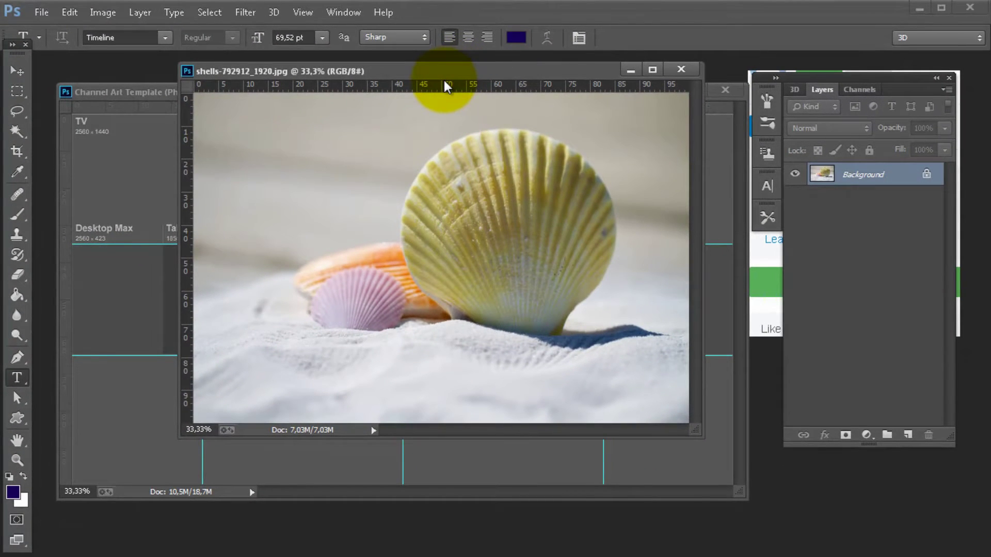
Return to the channel art template and add a new empty layer directly above the YOUR ART HERE layer
click(137, 92)
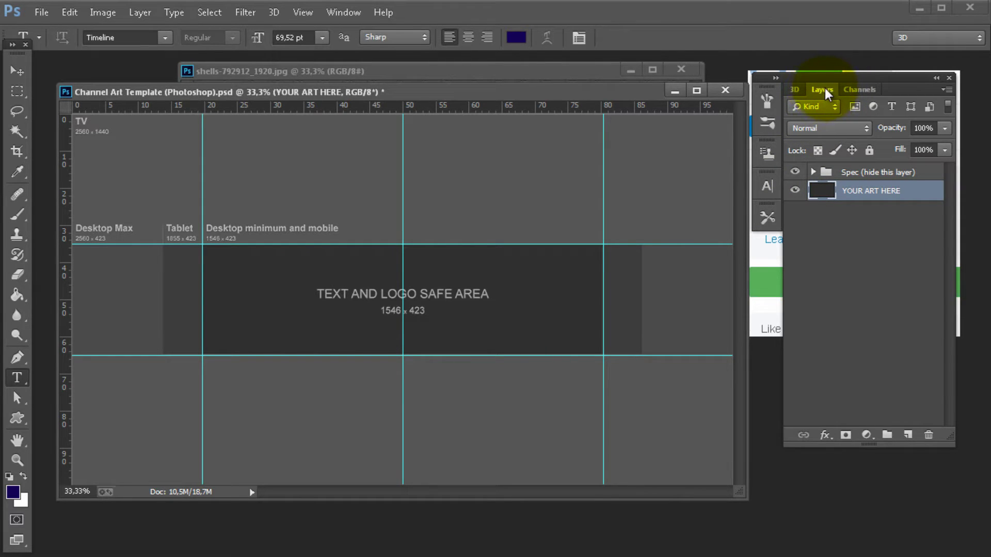
click(334, 14)
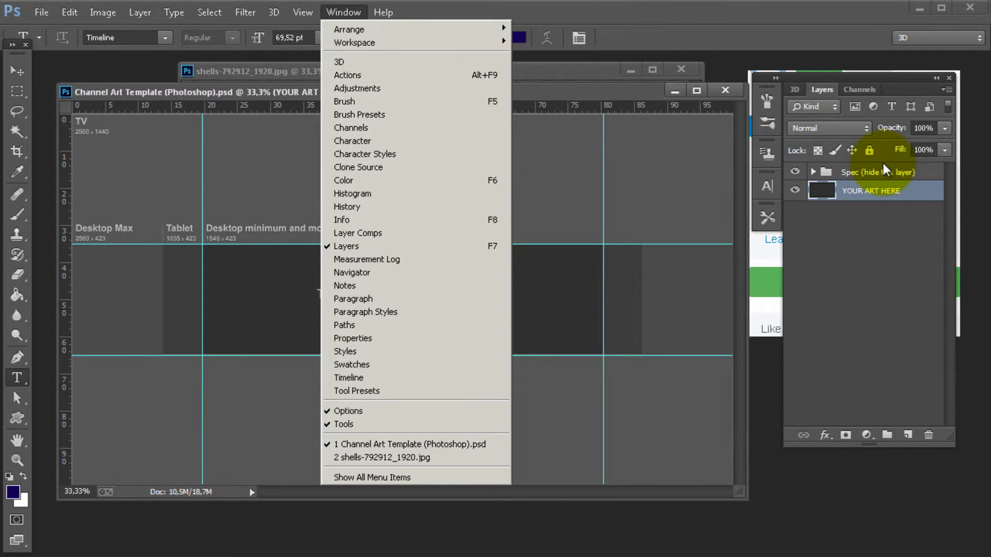
click(827, 245)
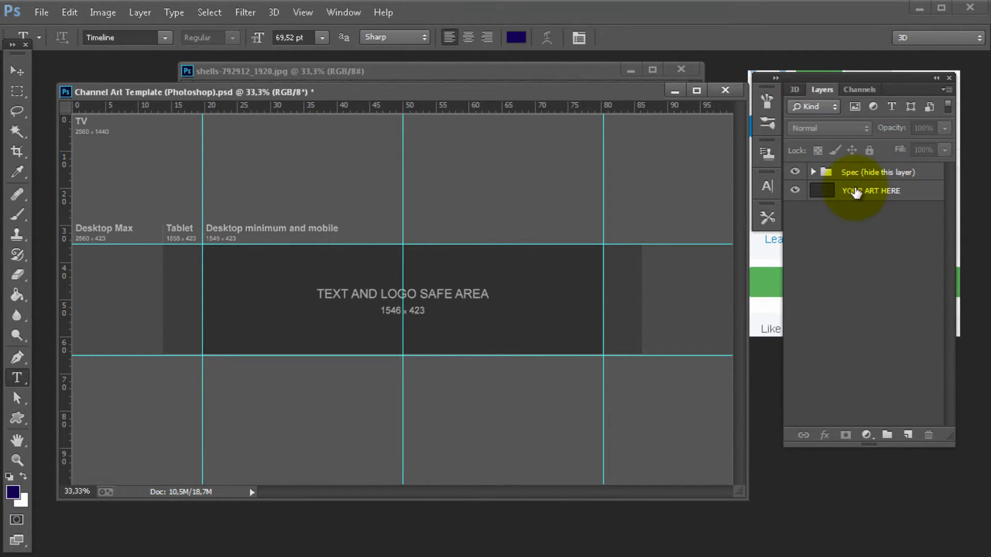
click(851, 190)
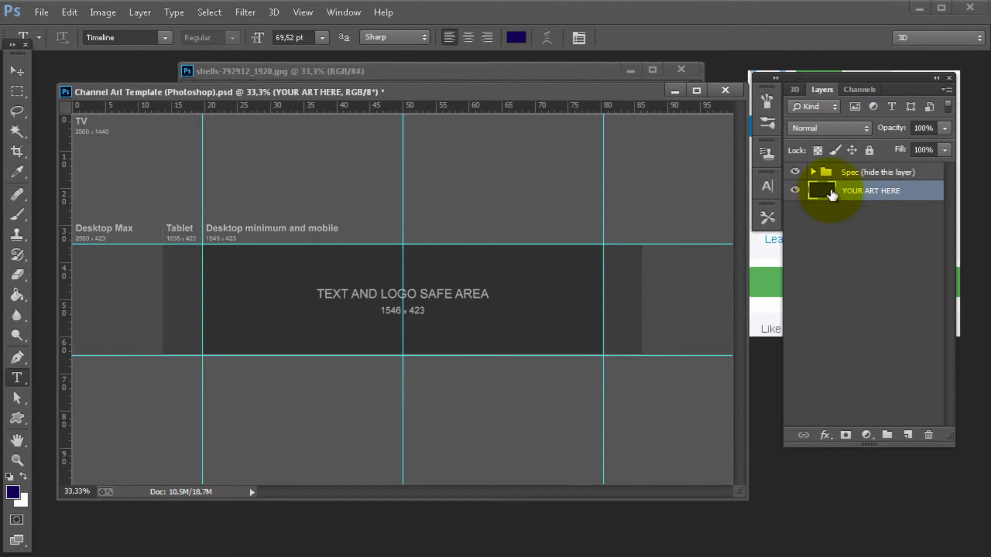
click(17, 70)
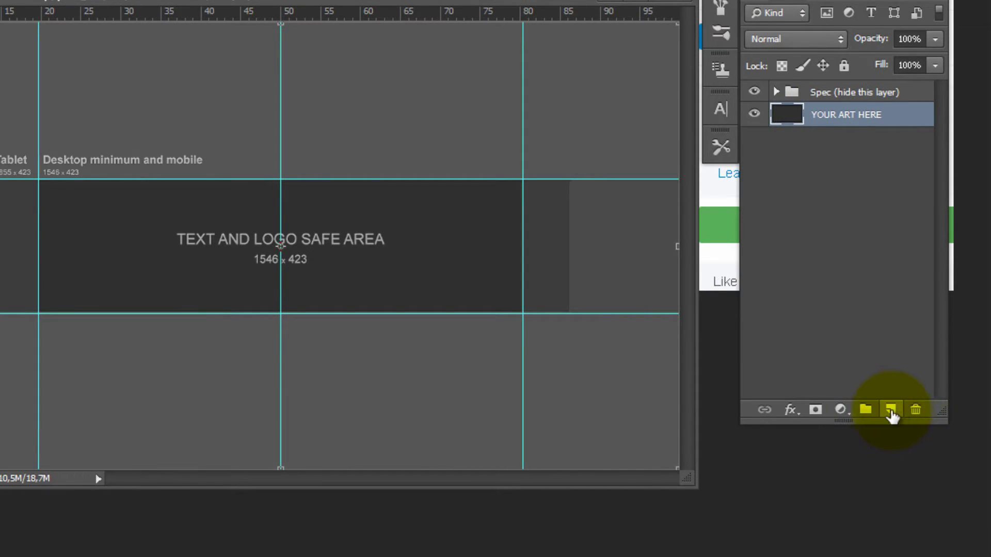
click(890, 410)
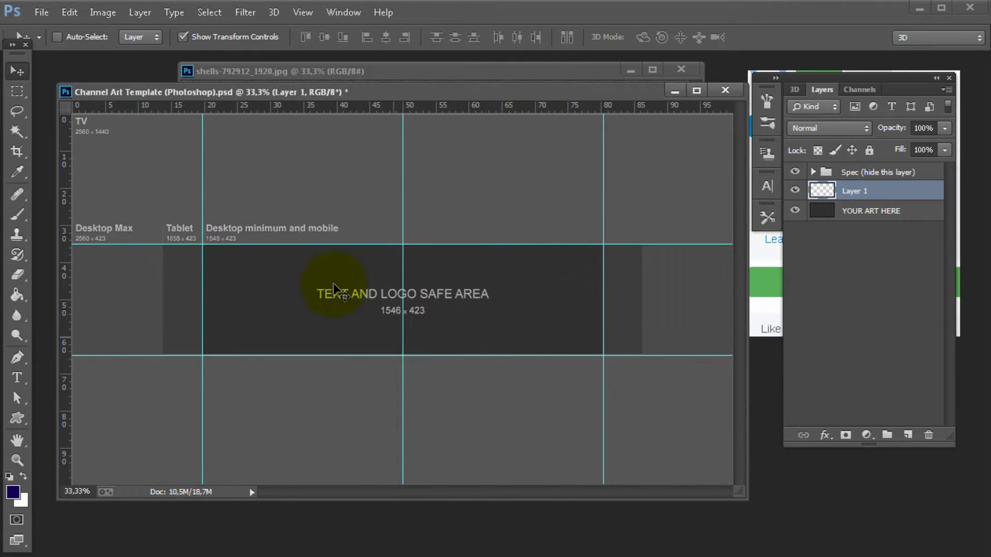
Paint broad dark blue strokes across the template on the new layer with the Brush tool at 279 px
click(21, 212)
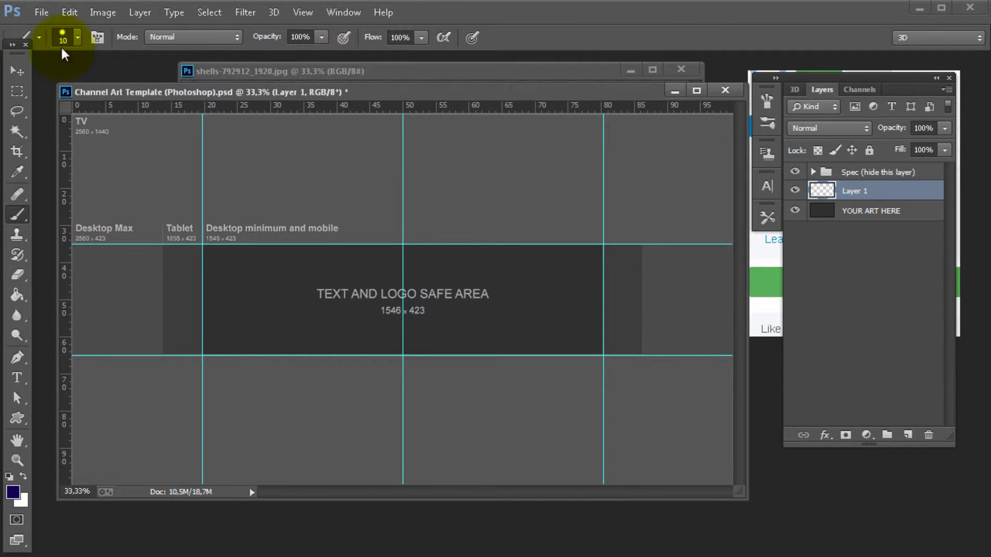
click(77, 40)
drag(89, 87, 155, 87)
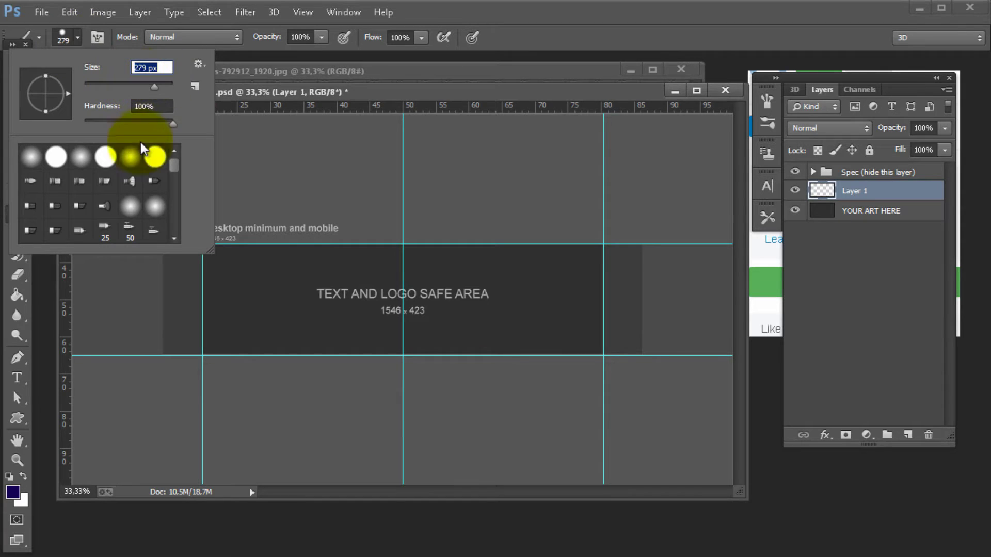
mouse_move(149, 423)
mouse_down()
mouse_move(266, 361)
mouse_move(420, 303)
mouse_move(227, 175)
mouse_up()
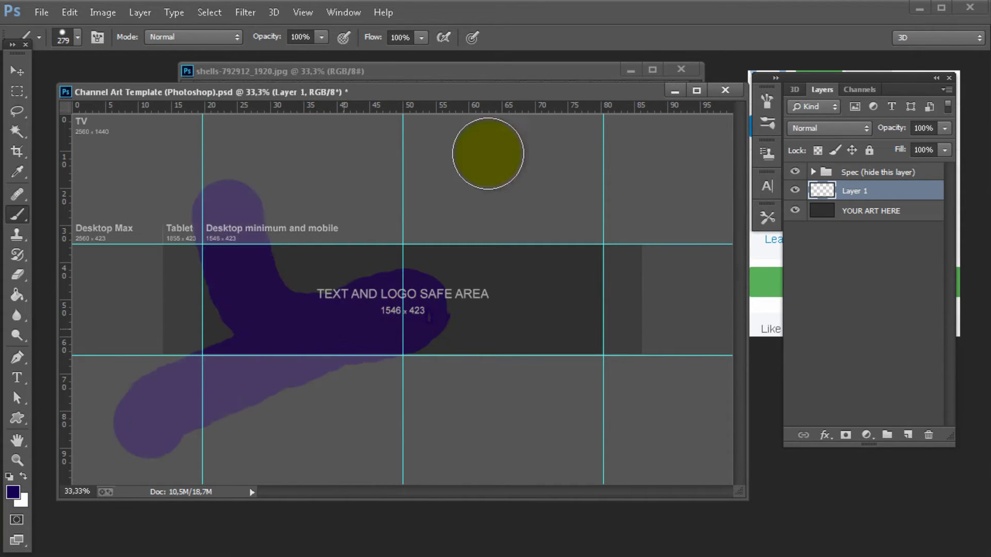
mouse_move(394, 206)
mouse_down()
mouse_move(659, 288)
mouse_move(250, 237)
mouse_move(193, 243)
mouse_move(466, 312)
mouse_move(569, 210)
mouse_move(17, 258)
mouse_move(399, 243)
mouse_up()
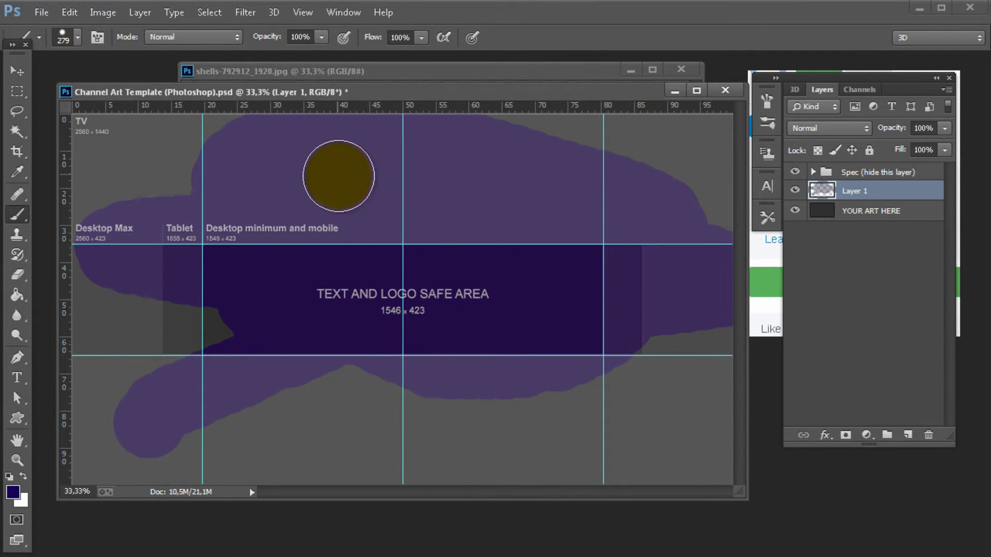
Try the painted layer below and back above the YOUR ART HERE layer, and delete it
click(17, 71)
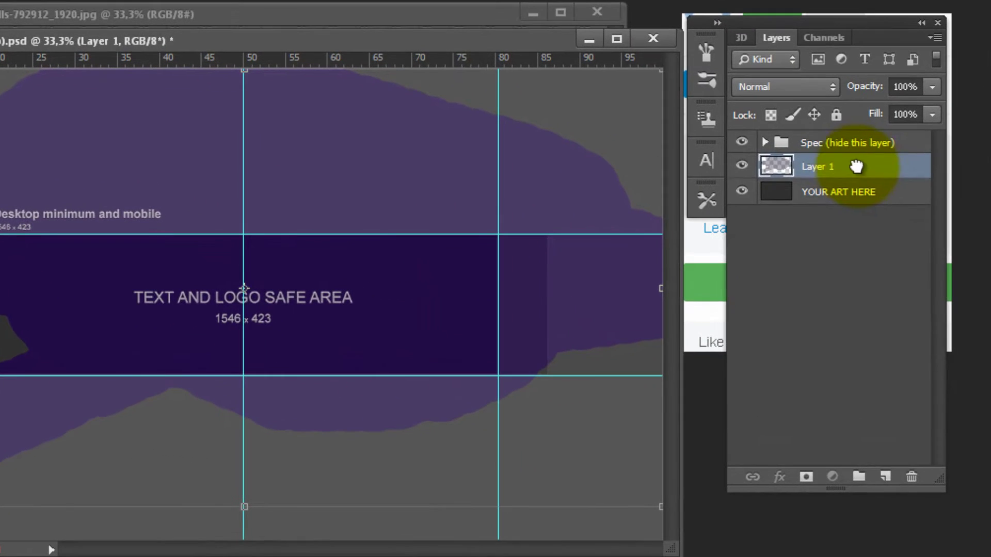
drag(870, 179, 871, 204)
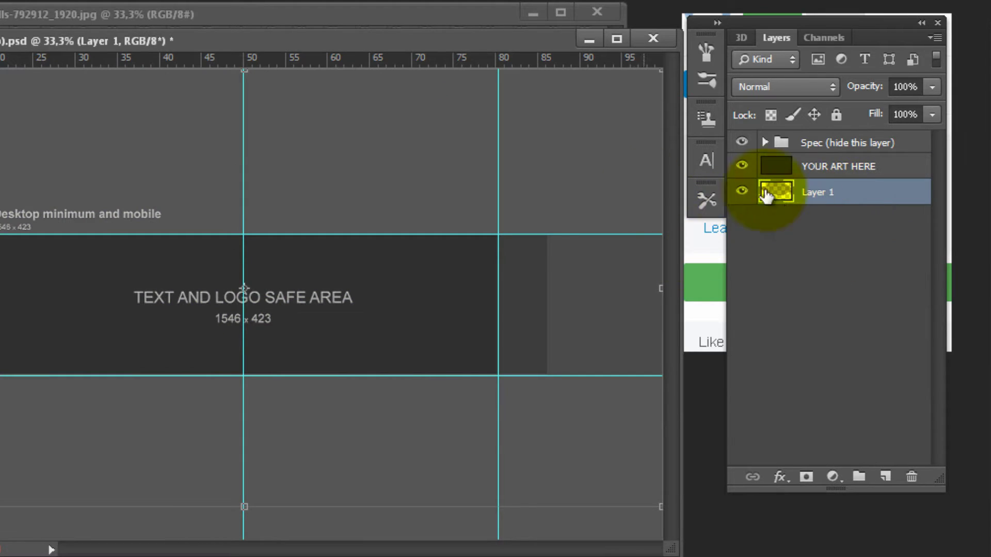
click(832, 170)
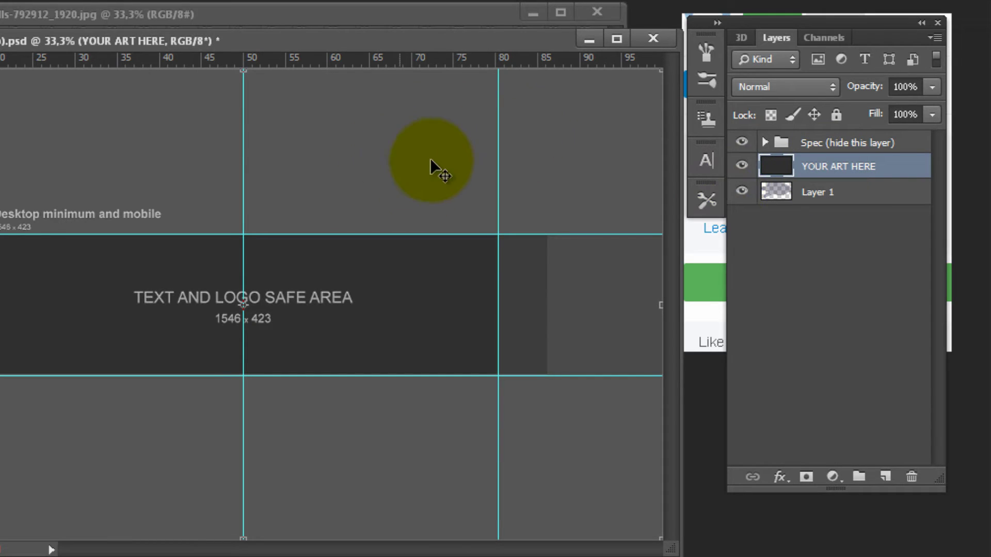
drag(852, 195, 855, 170)
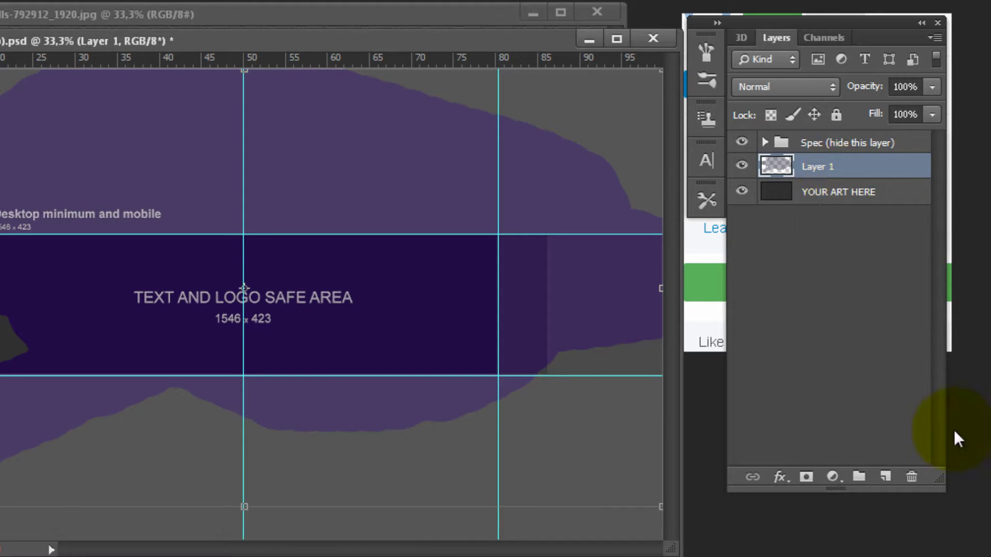
click(912, 477)
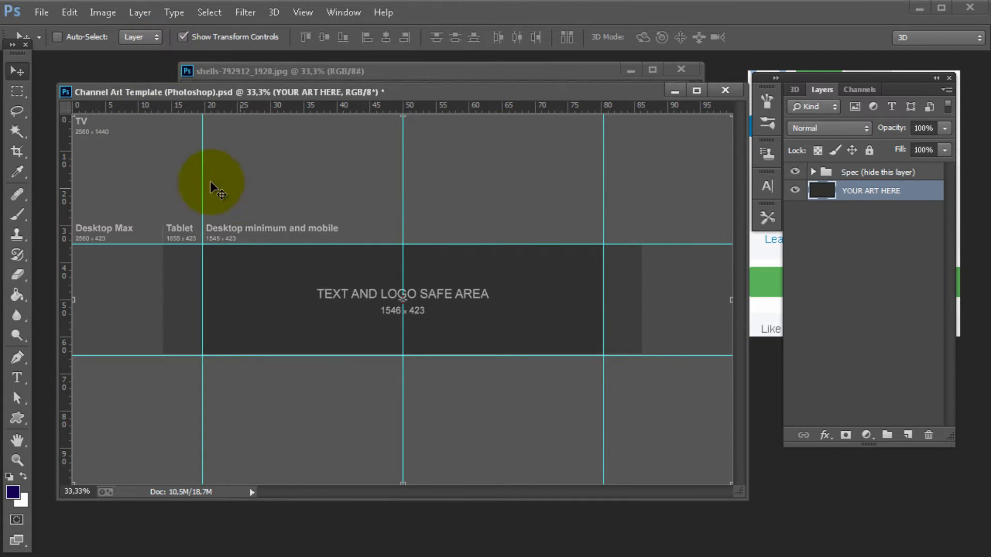
Check the channel art template's pixel width and height in the Image Size settings
click(98, 16)
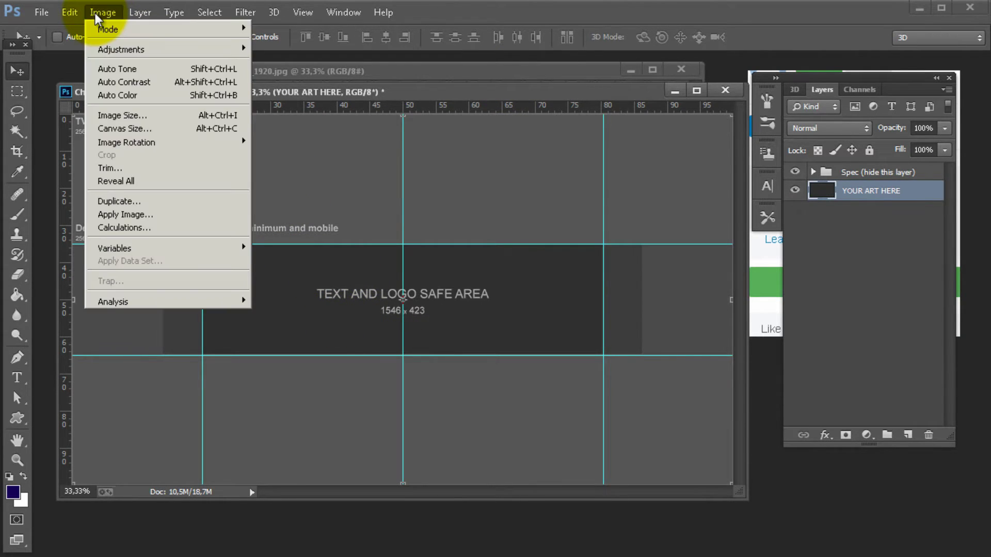
click(144, 122)
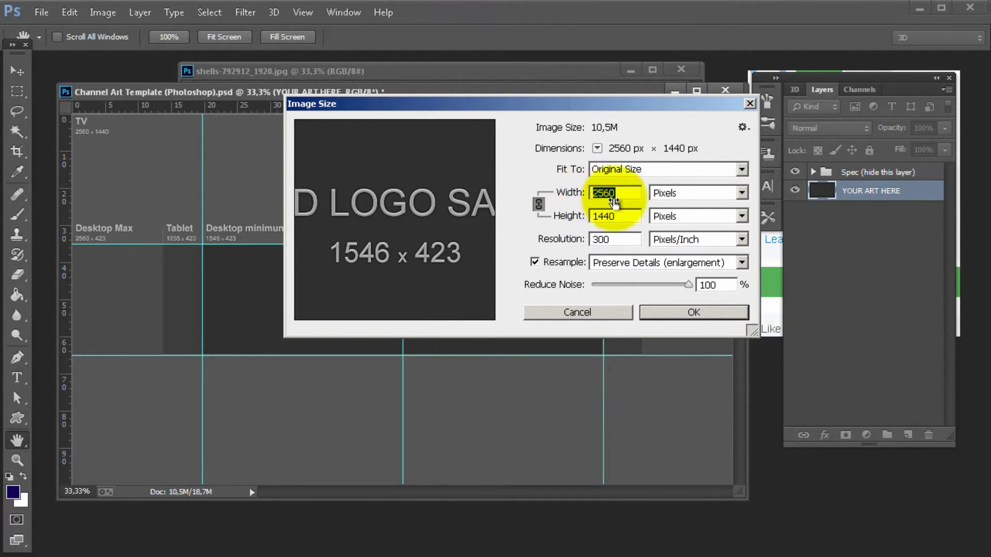
click(686, 311)
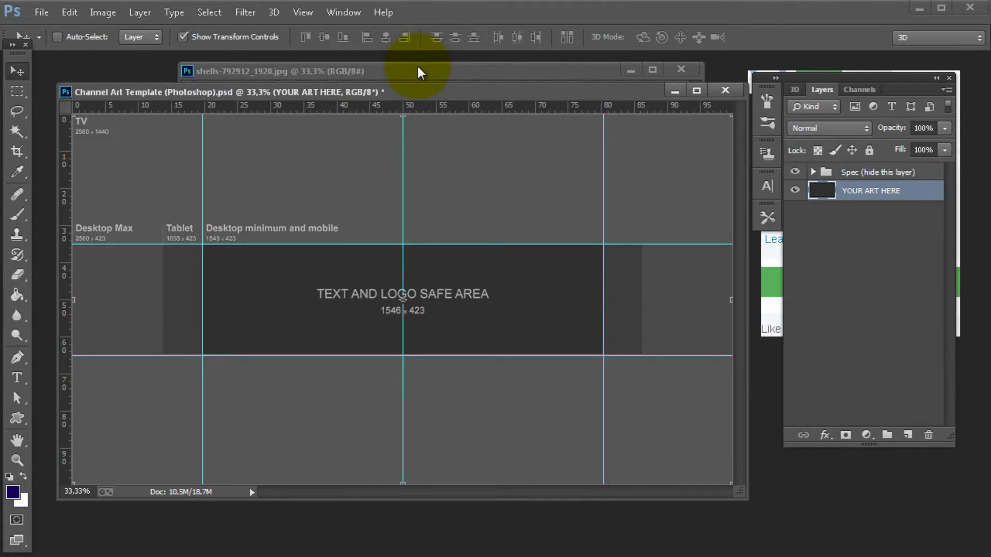
Switch to the seashell photo and set its width to 2560 pixels in the Image Size settings
click(370, 72)
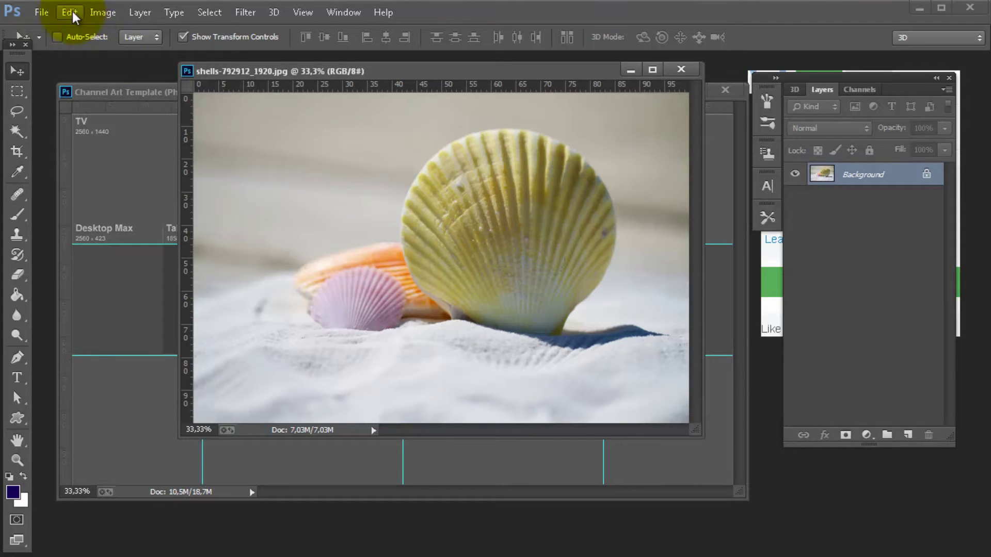
click(103, 12)
click(109, 117)
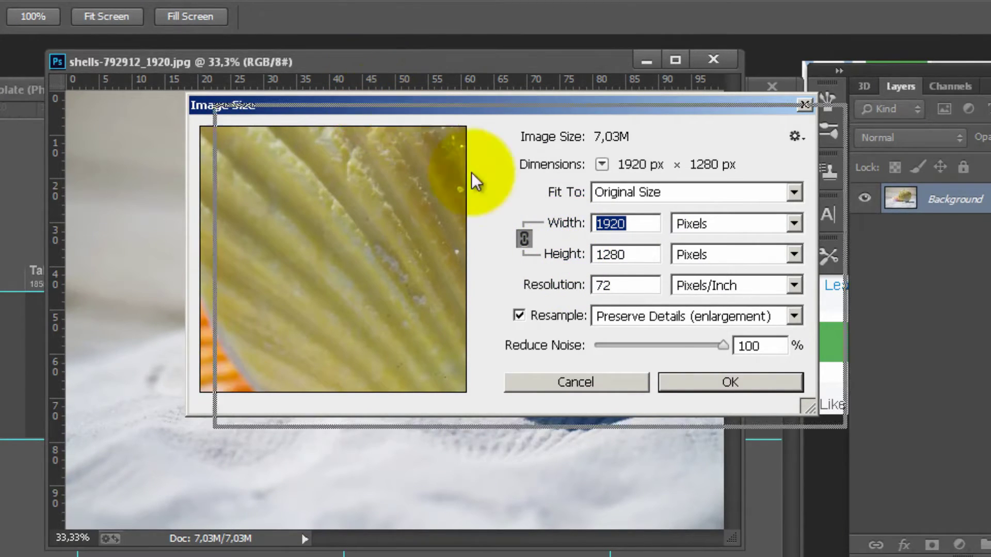
drag(473, 106, 661, 301)
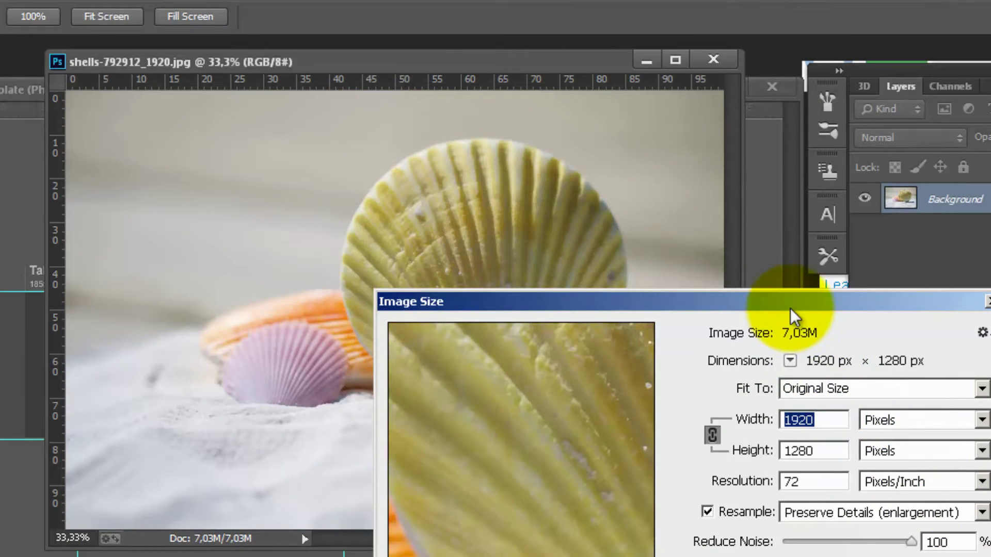
drag(790, 305, 580, 222)
text(2560)
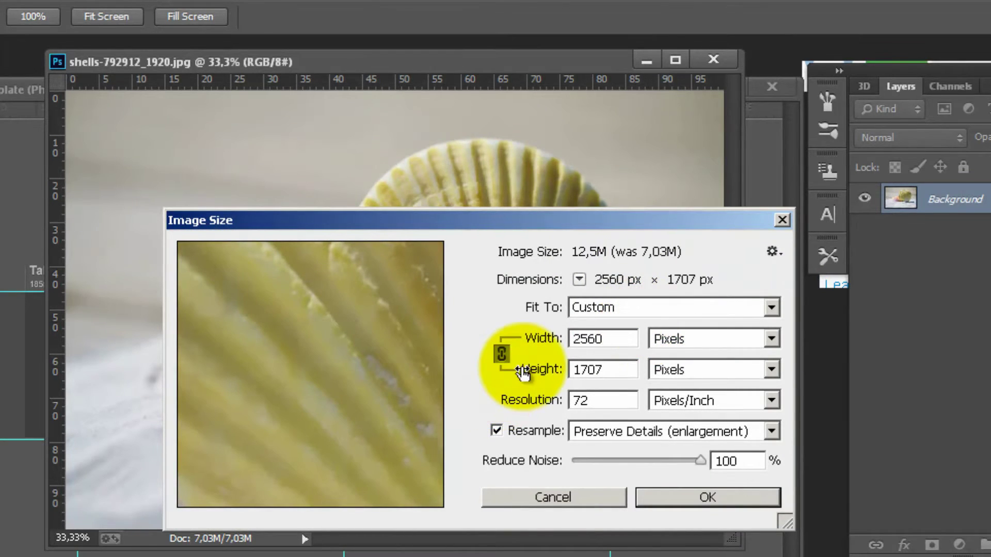
Apply the photo's resize with the aspect ratio constrained and Preserve Details (enlargement) as the resampling method
click(500, 356)
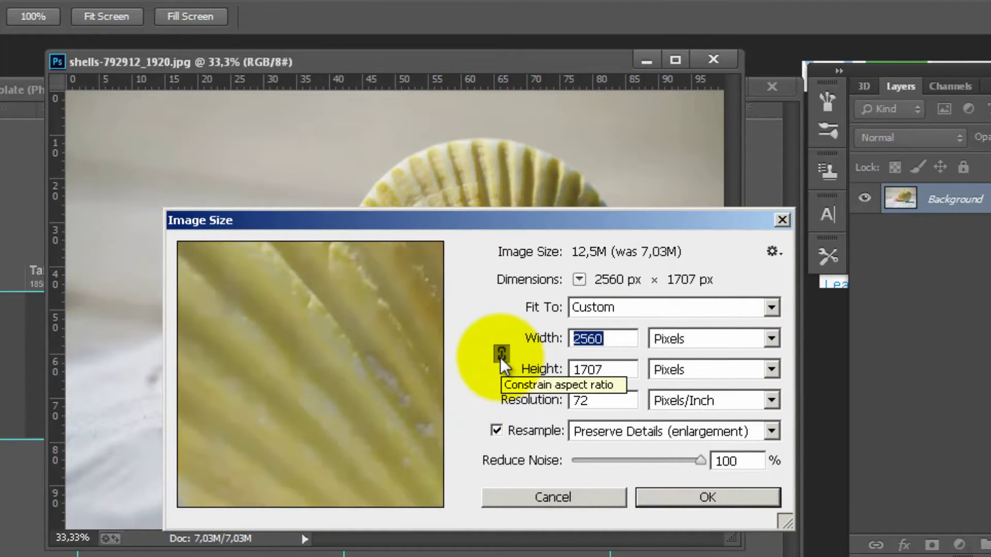
key(ctrl+z)
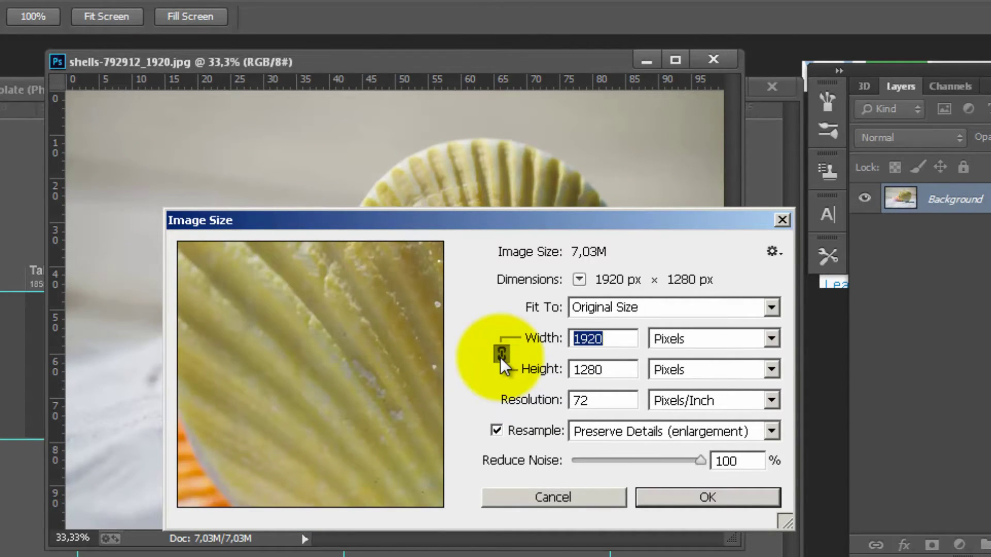
key(ctrl+z)
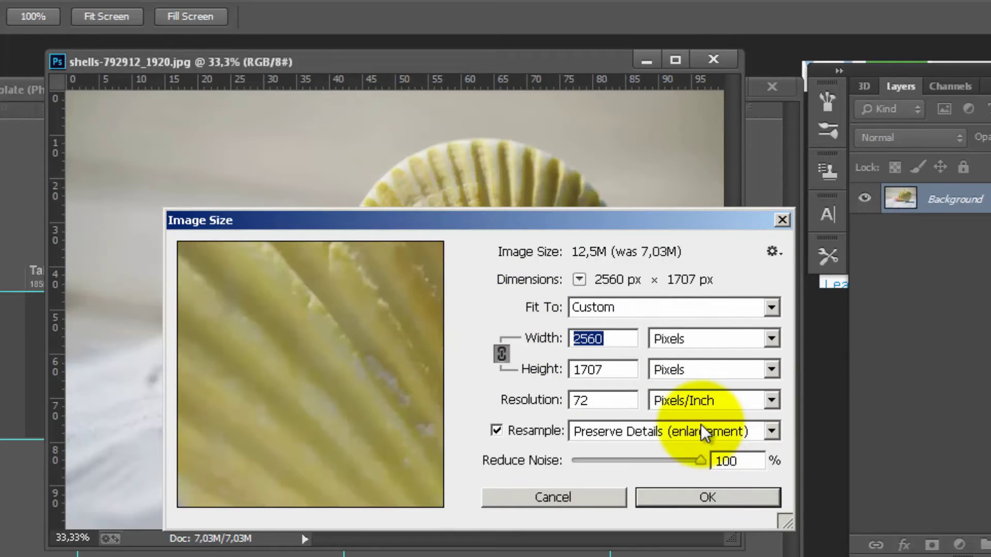
click(629, 432)
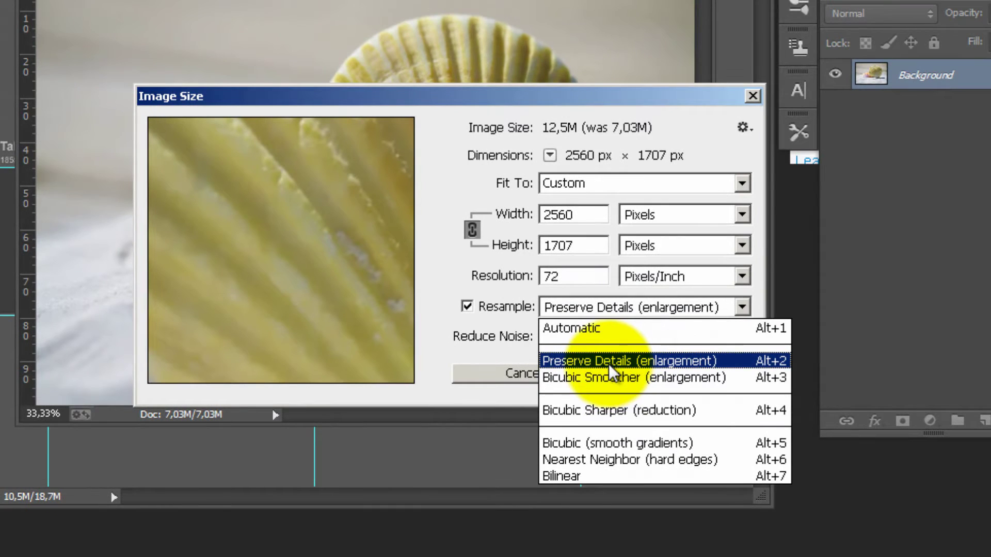
click(608, 362)
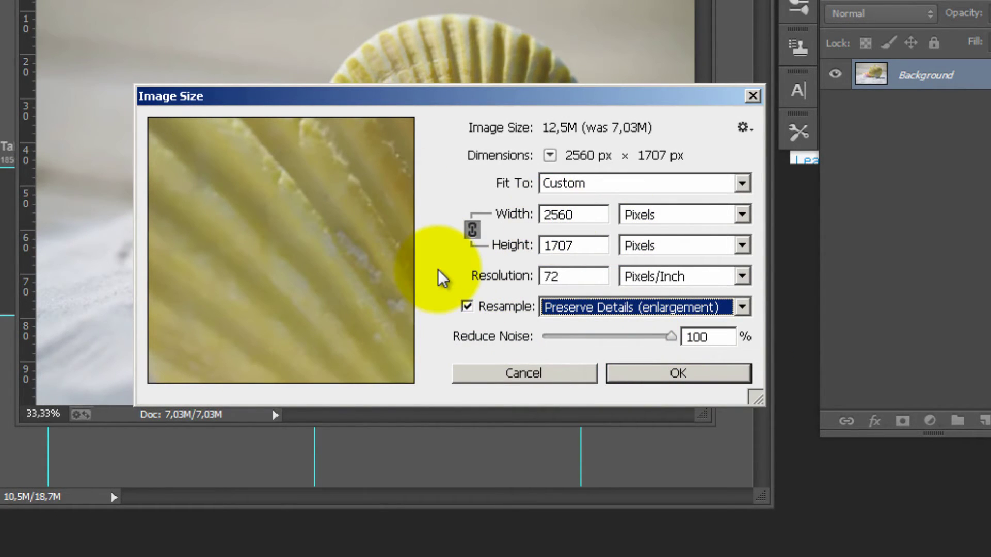
click(659, 382)
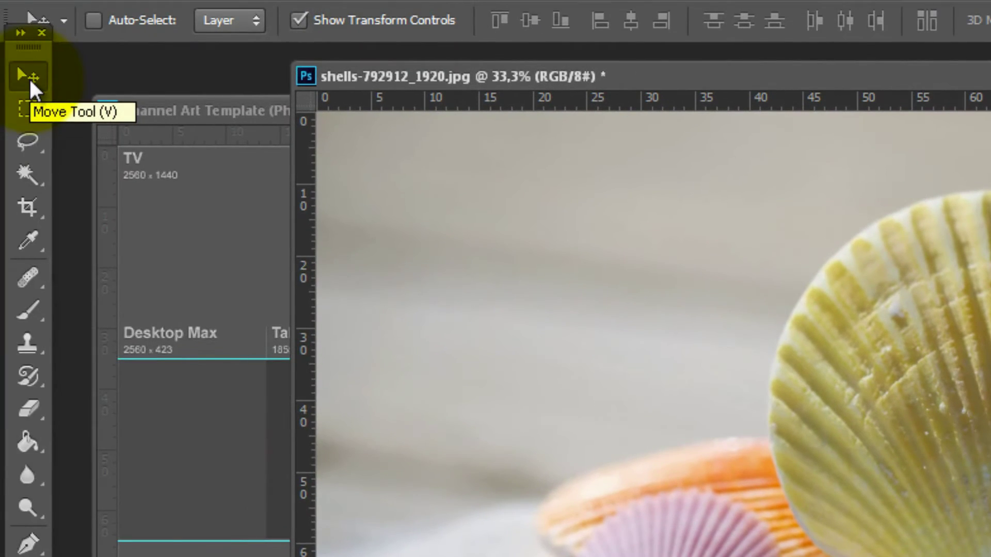
Select the Move tool and unlock the seashell photo's Background layer by converting it to a regular layer
click(29, 103)
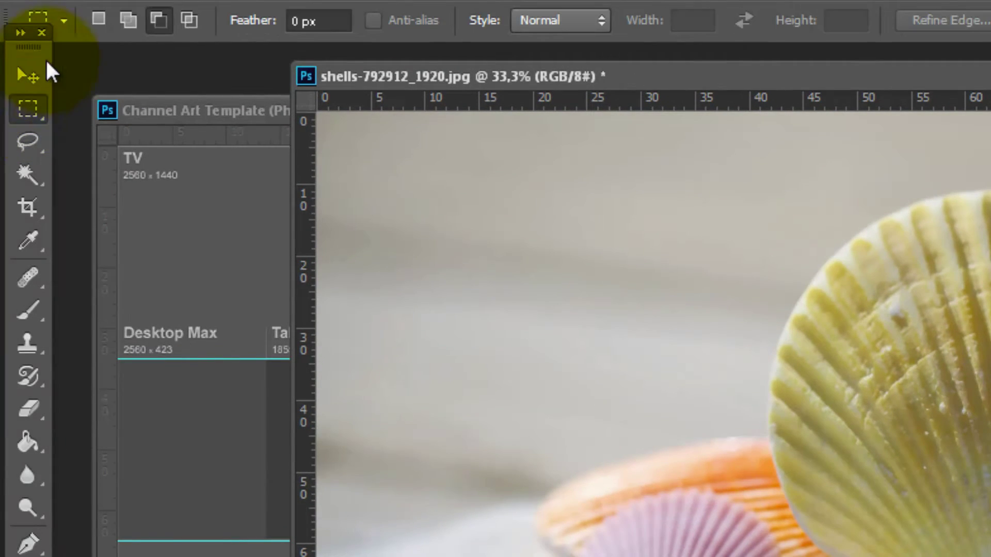
click(35, 71)
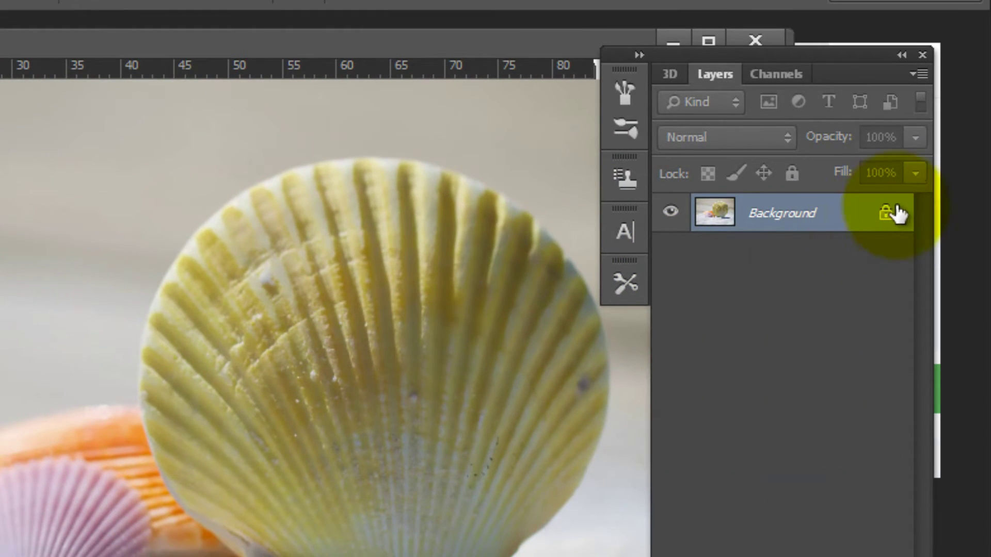
double_click(885, 221)
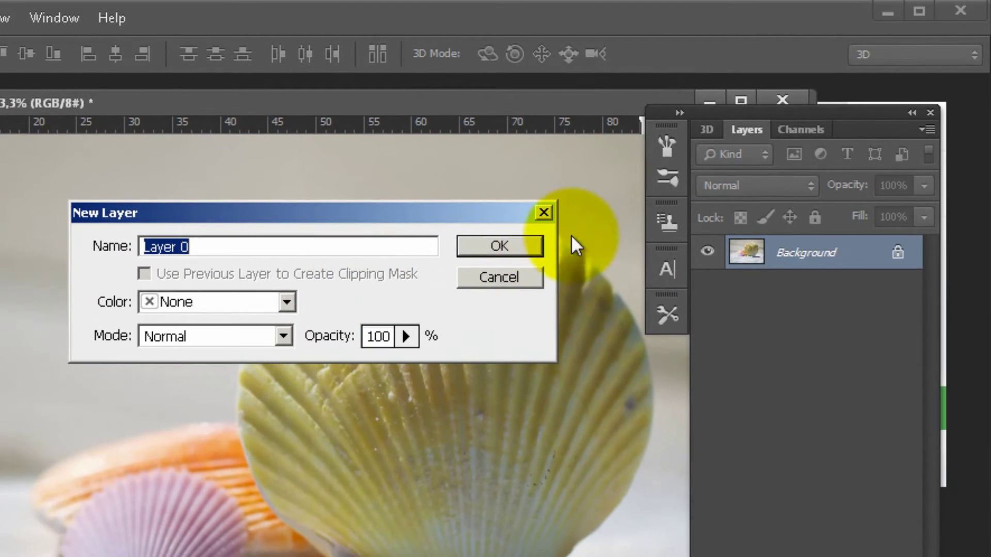
key(Escape)
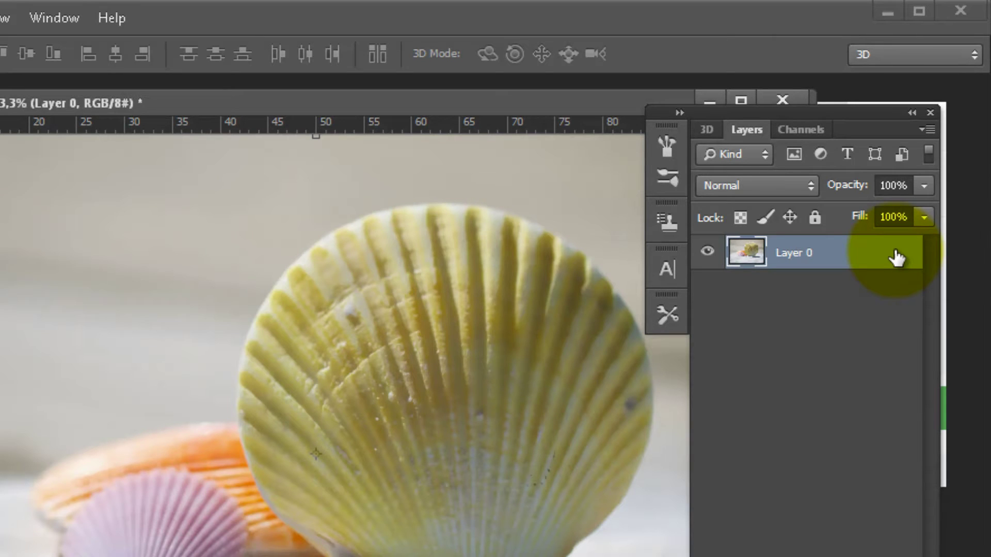
Try to copy the seashell photo's layer into the channel art template
drag(896, 257, 872, 279)
drag(801, 329, 667, 309)
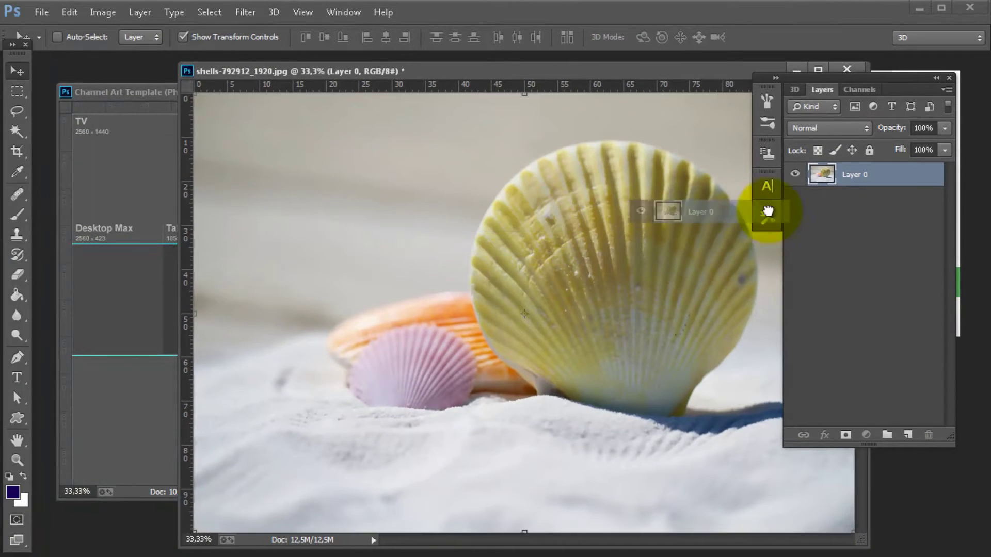
drag(767, 211, 162, 204)
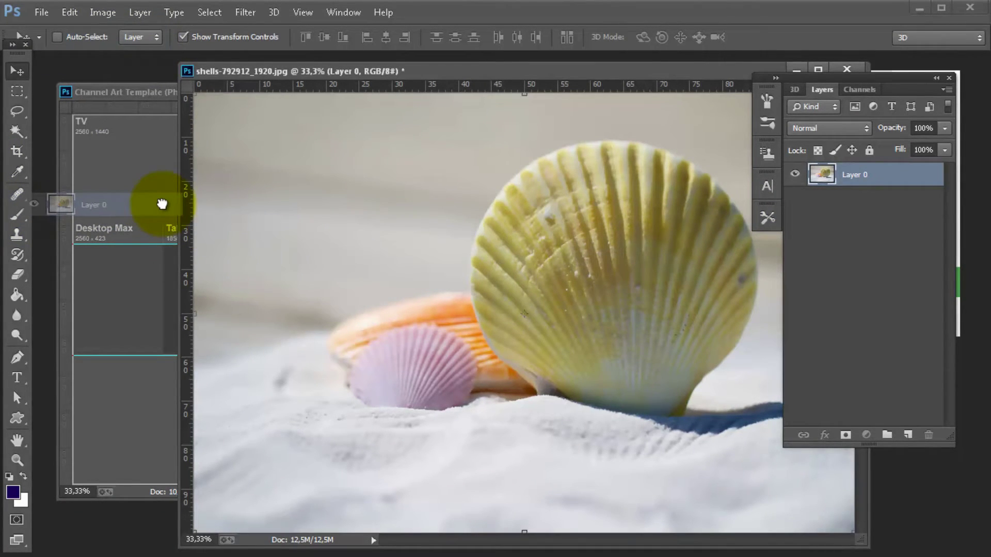
drag(162, 204, 162, 202)
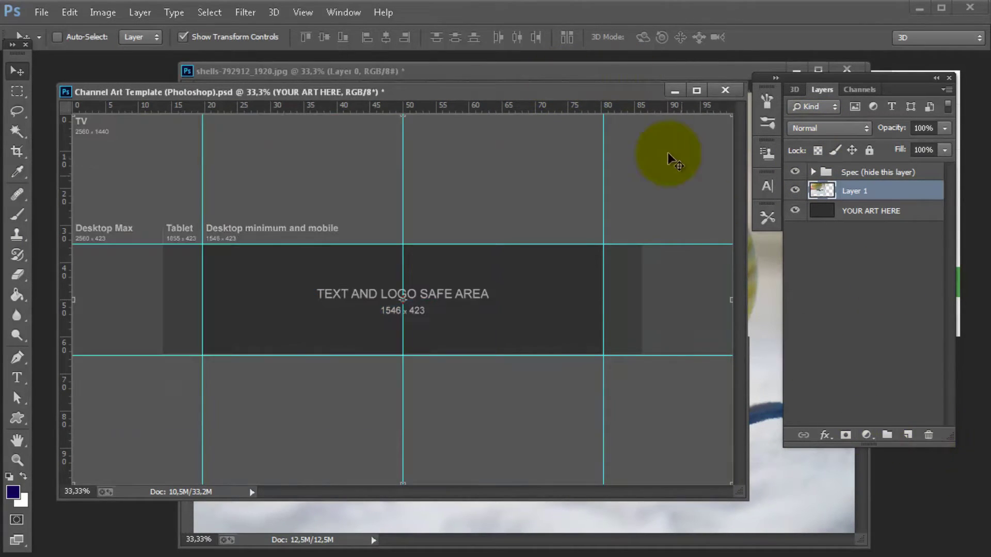
Copy the seashell photo's layer into the channel art template above YOUR ART HERE and align it to cover the whole canvas
click(642, 69)
drag(642, 67, 725, 77)
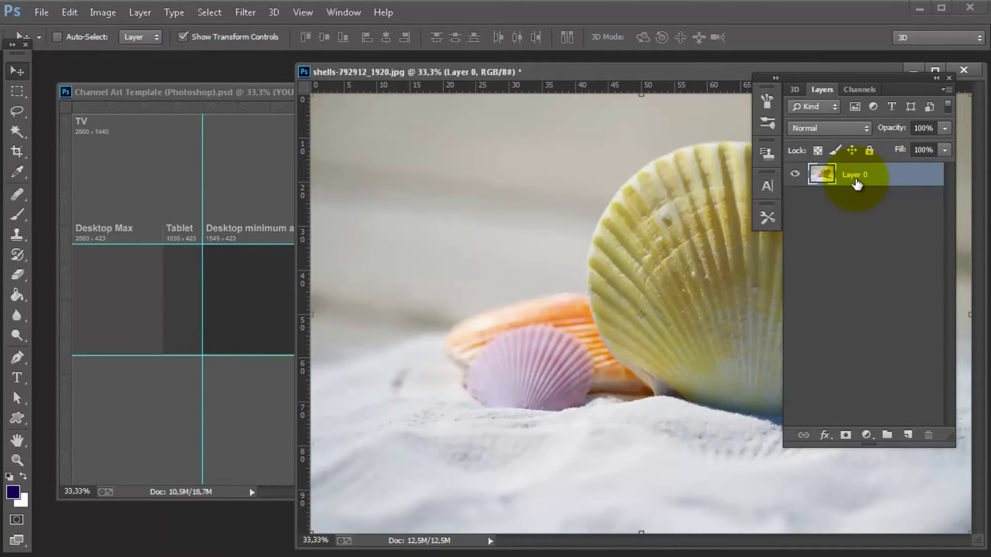
drag(856, 185, 98, 195)
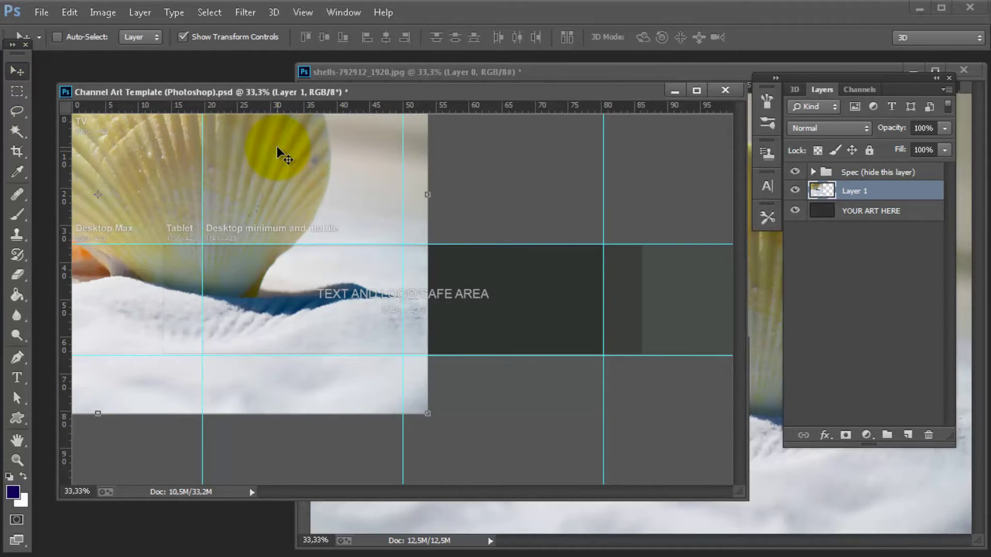
drag(281, 148, 510, 212)
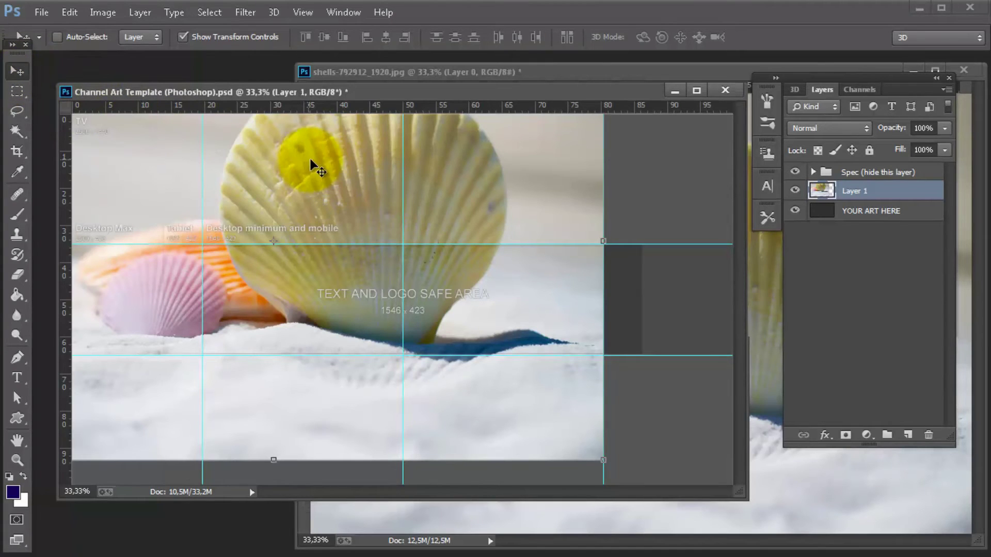
drag(310, 160, 431, 250)
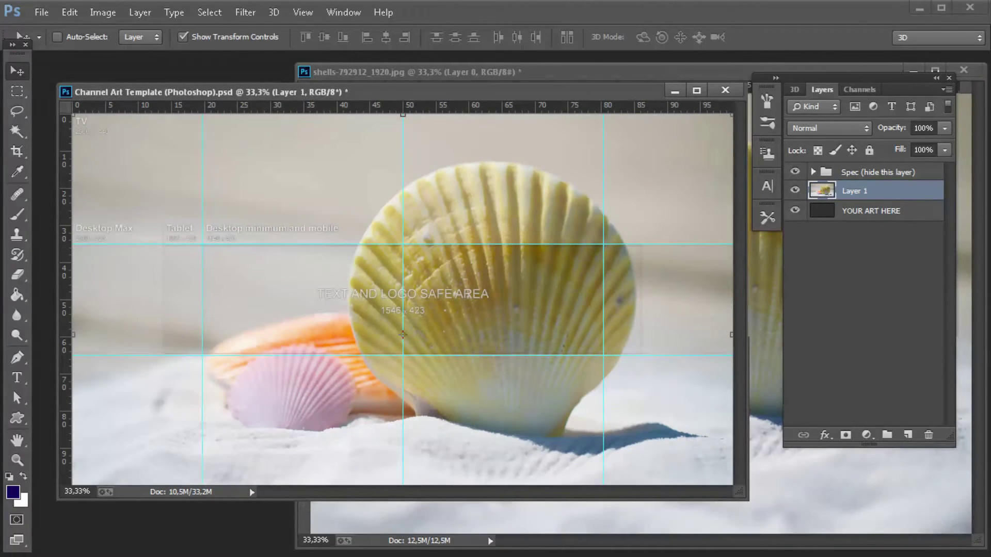
Look at the channel art area on the YouTube channel page in the browser and return to the Photoshop template
key(alt+Tab)
click(82, 21)
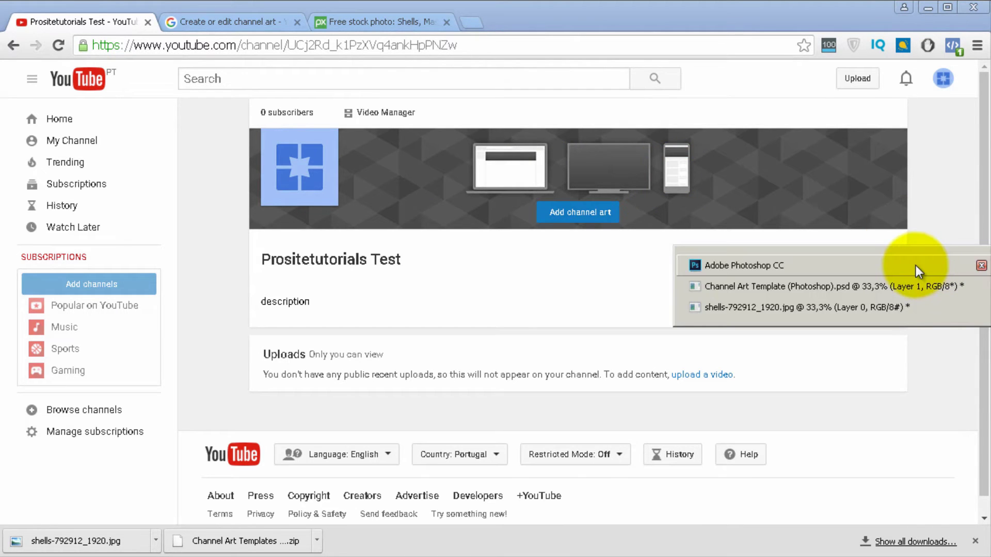
click(914, 265)
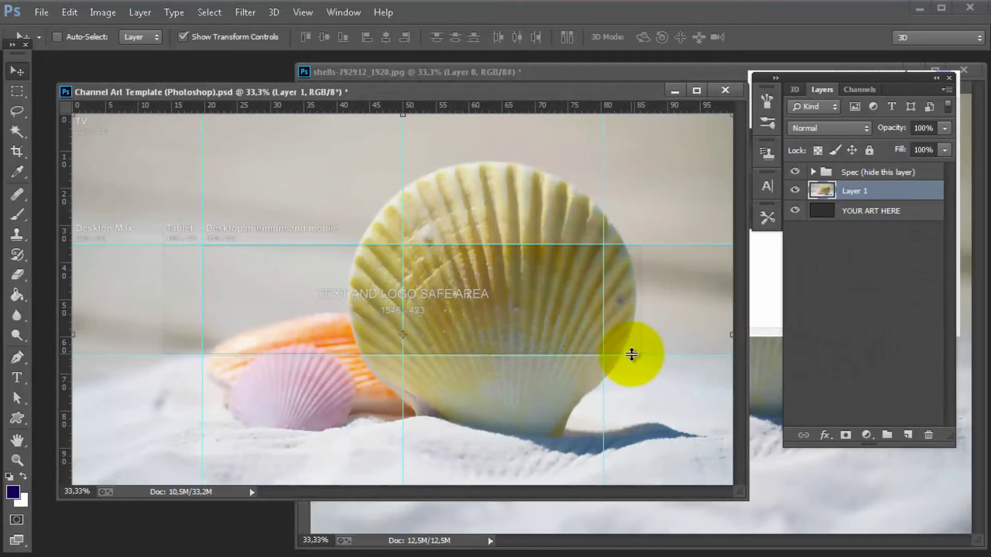
drag(404, 250, 416, 252)
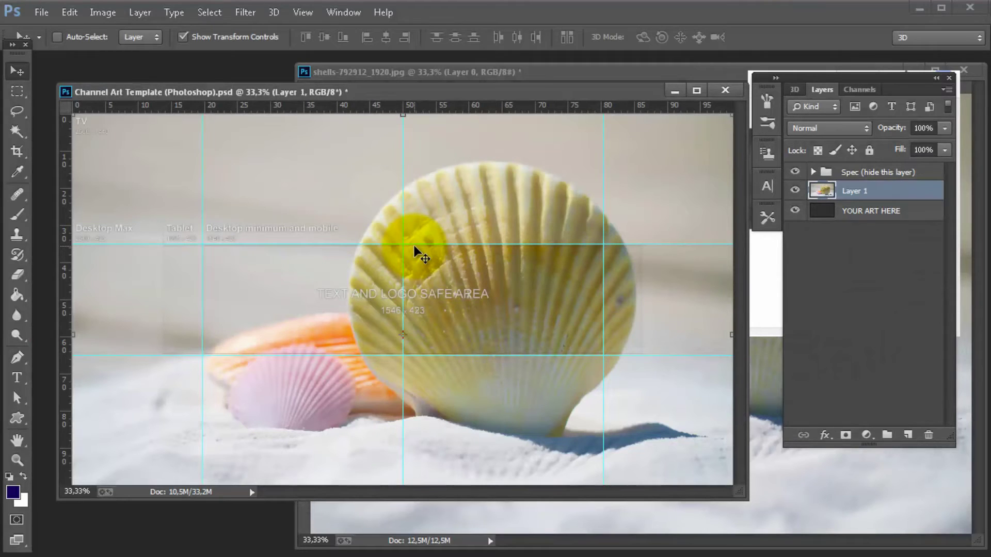
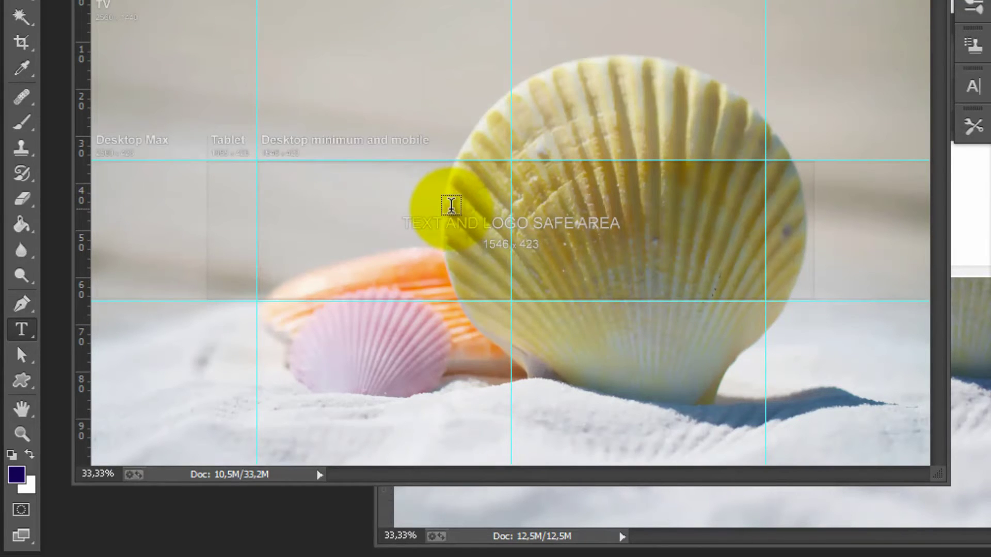
Start a text line in the template's text and logo safe area and browse the available fonts
click(451, 207)
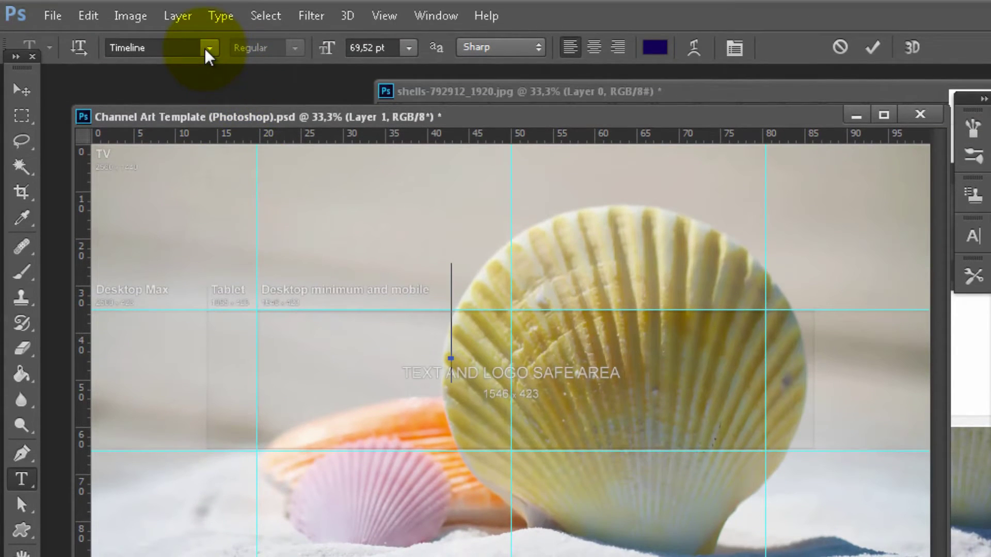
click(209, 48)
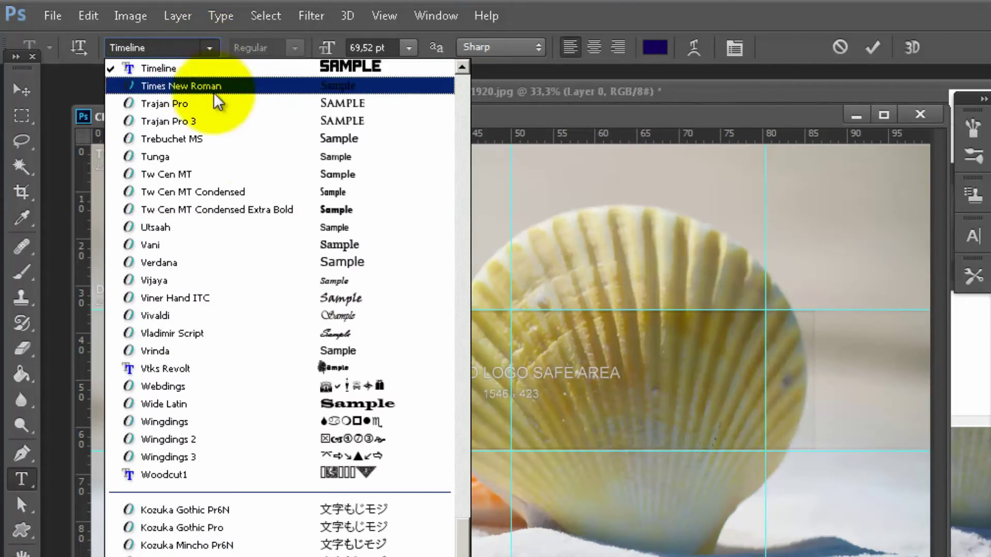
scroll(255, 154, up, 10)
scroll(254, 160, up, 20)
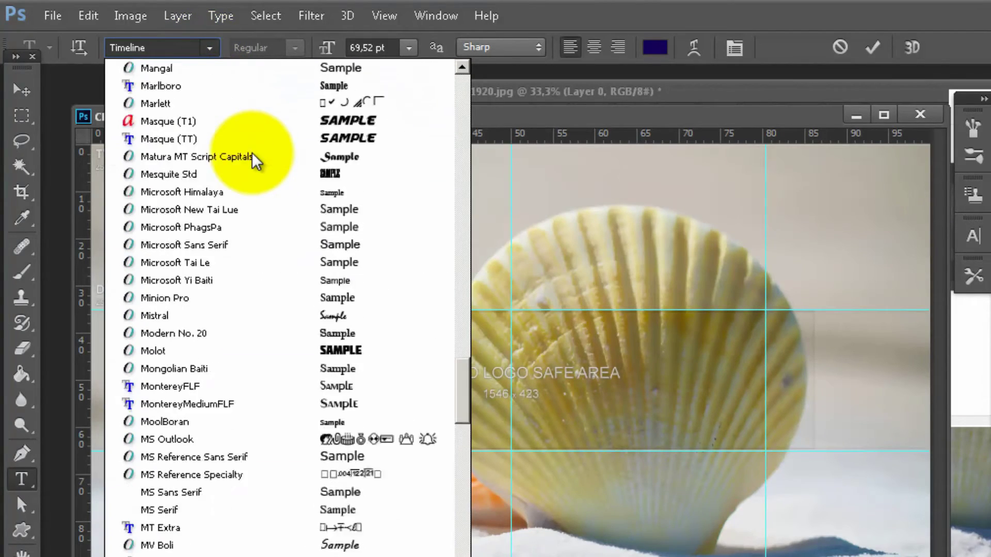
scroll(254, 160, up, 12)
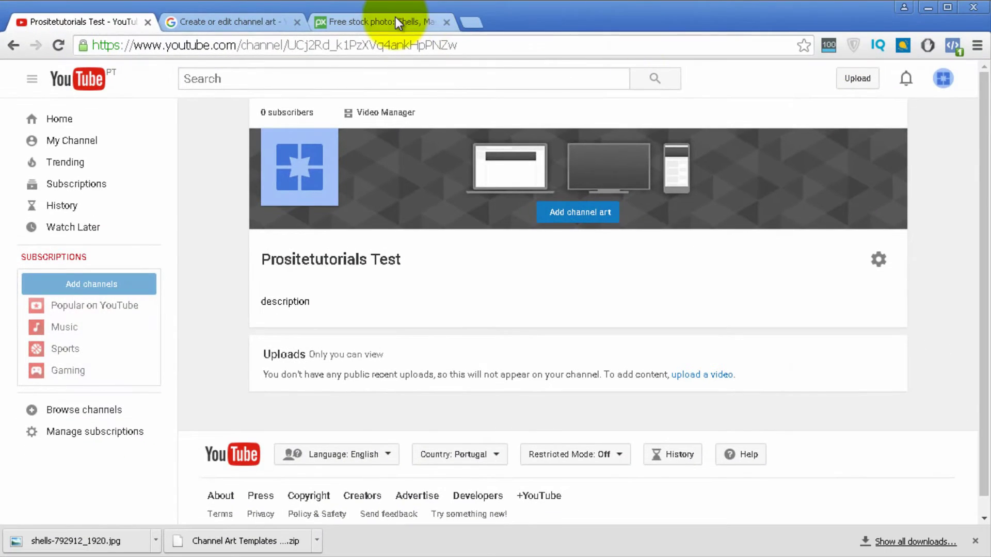
Search for dafont in a new browser tab, open the DaFont website and look over its home page
right_click(395, 17)
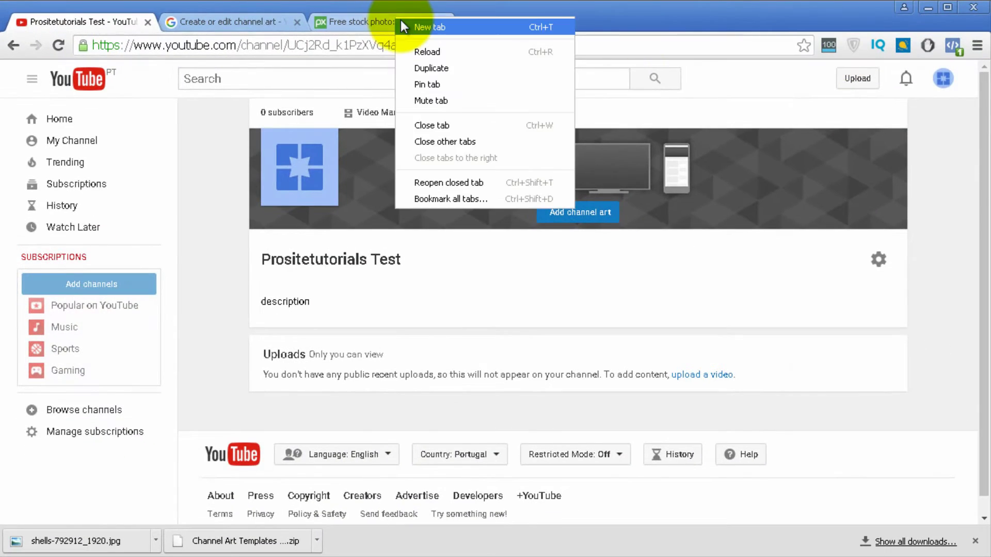
click(401, 21)
text(dafont)
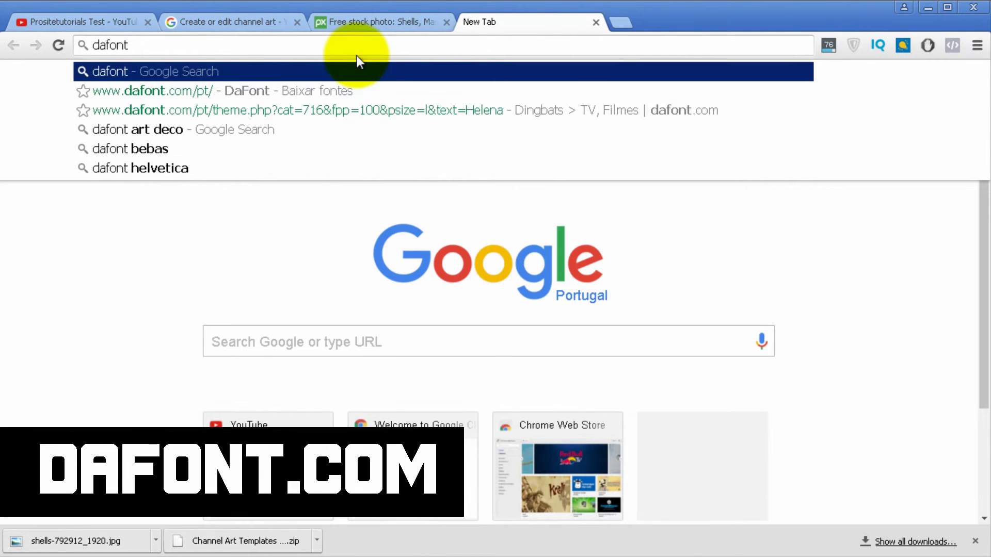
key(Return)
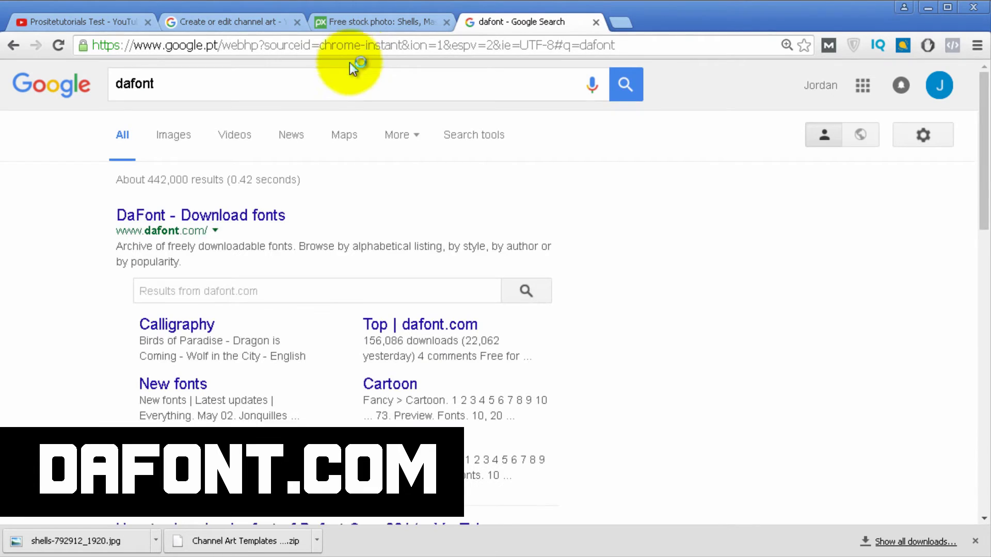
click(140, 216)
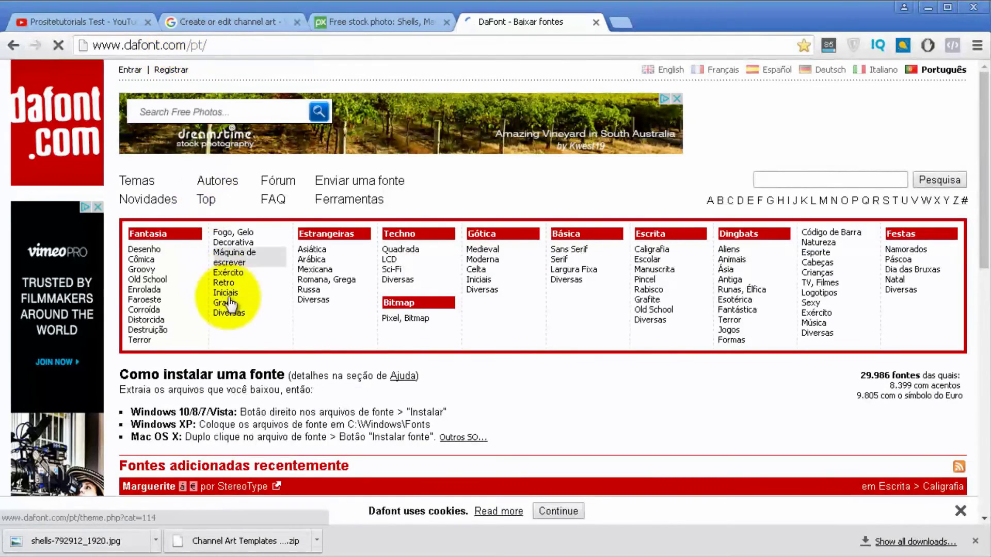
scroll(230, 306, down, 10)
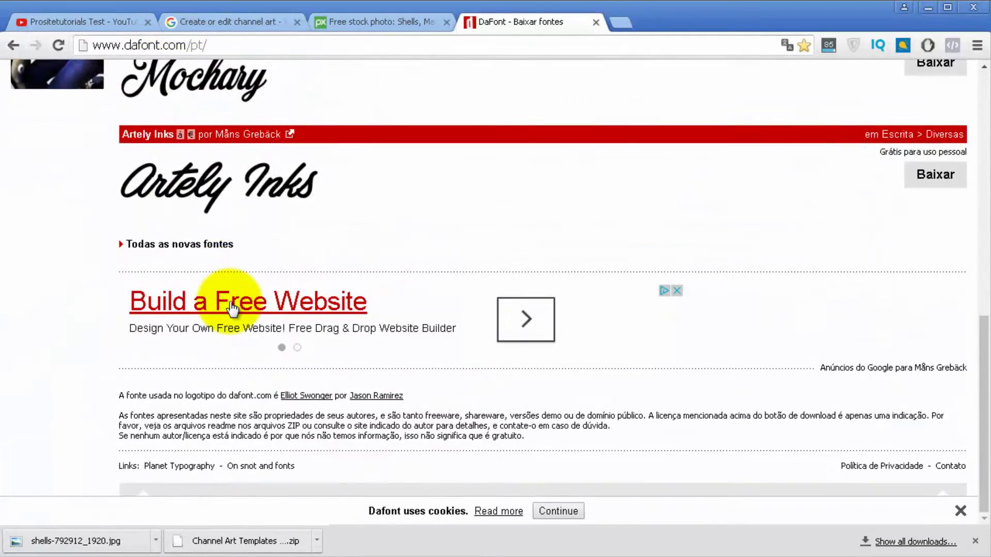
scroll(229, 308, up, 10)
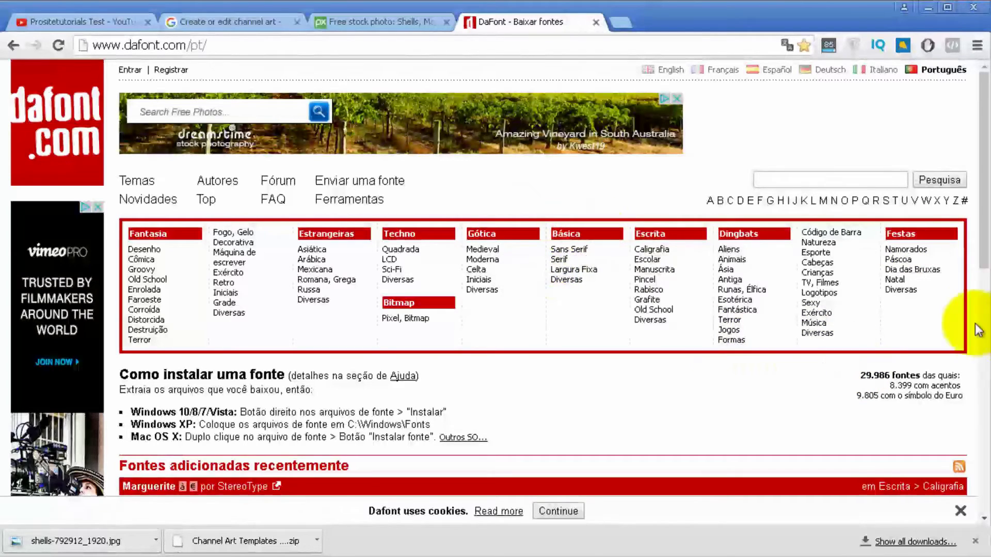
Return to the Photoshop channel art template, select the Timeline font for the title and set its size to 48 pt
mouse_move(988, 266)
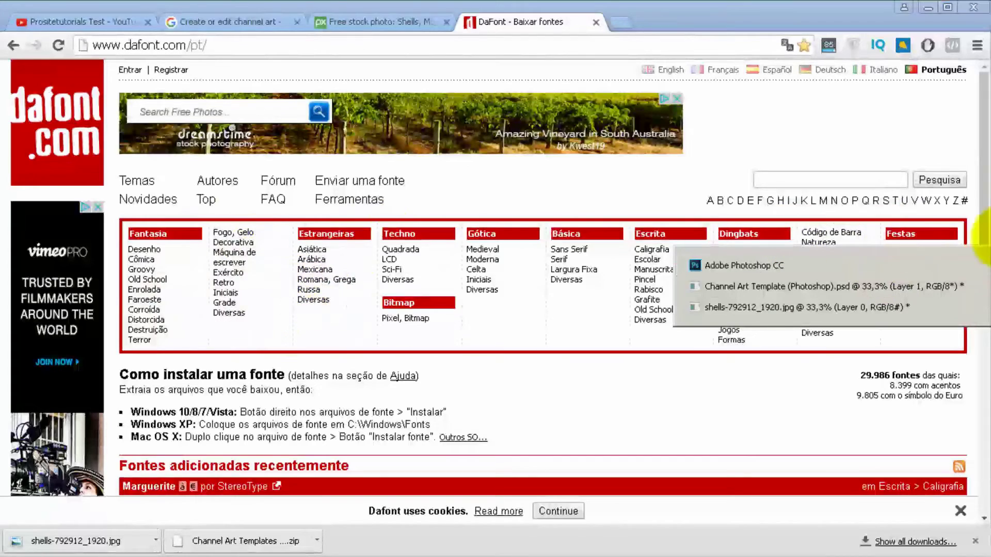
click(875, 266)
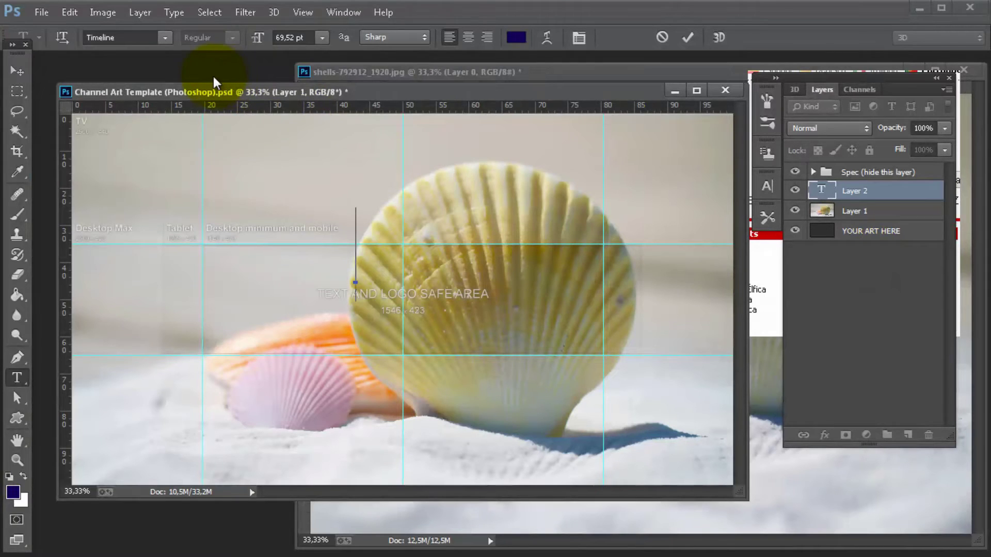
click(101, 35)
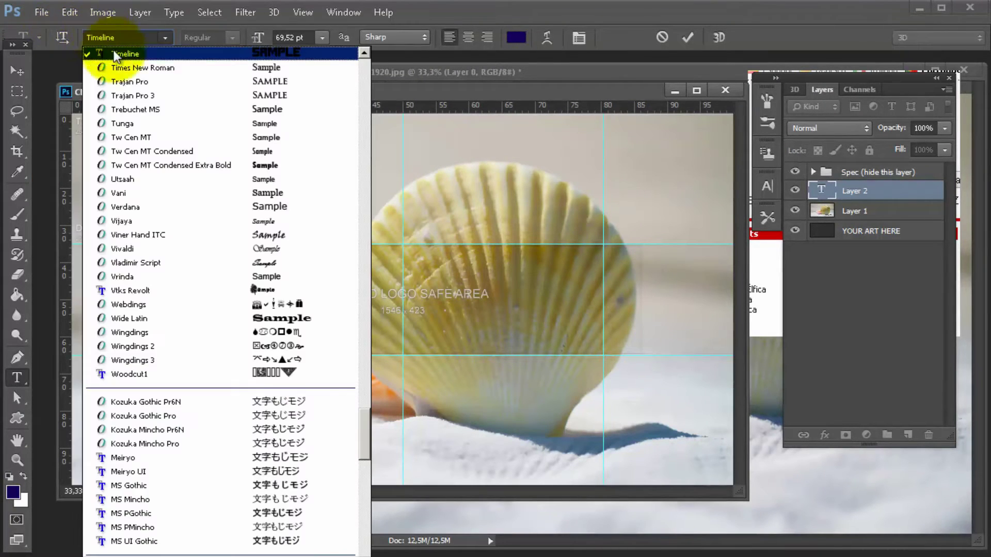
scroll(203, 289, up, 6)
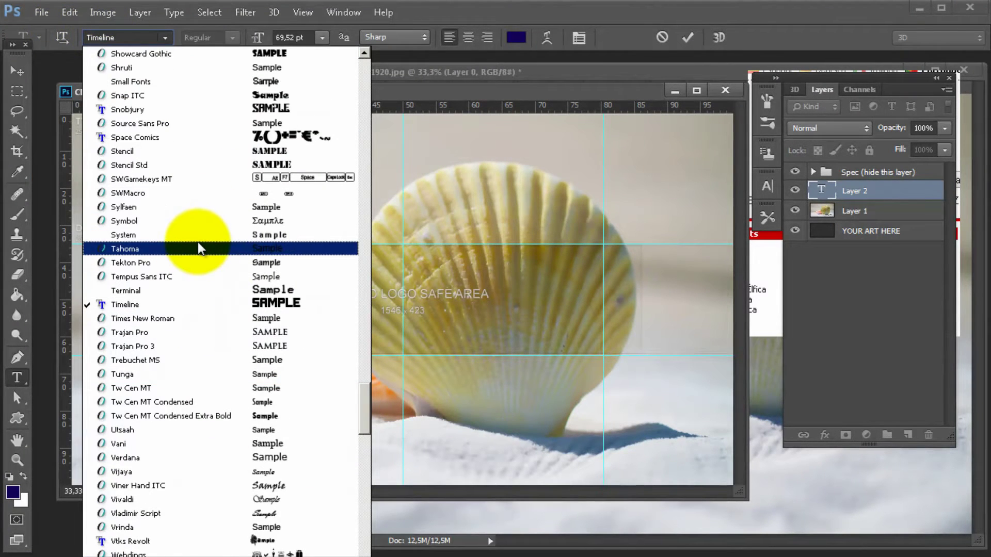
click(261, 306)
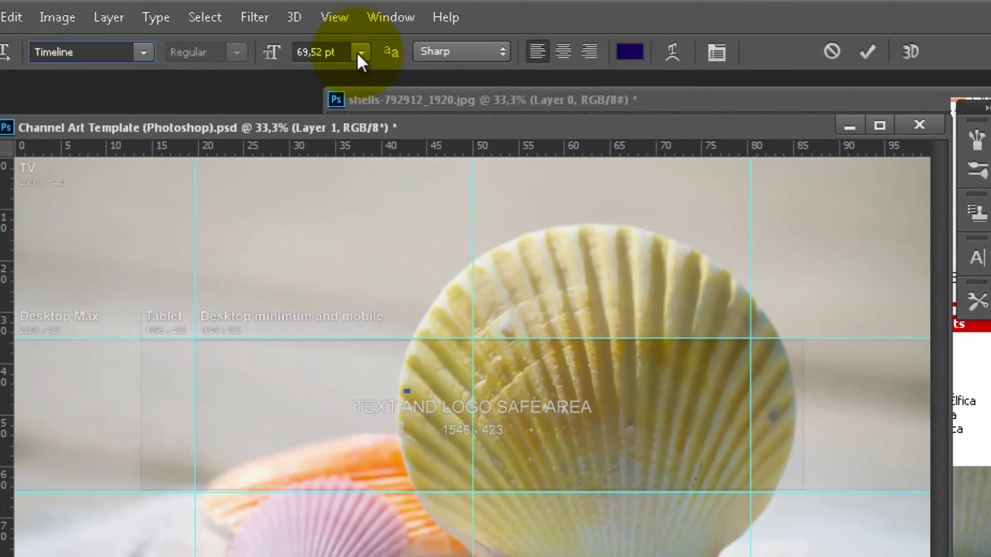
click(360, 52)
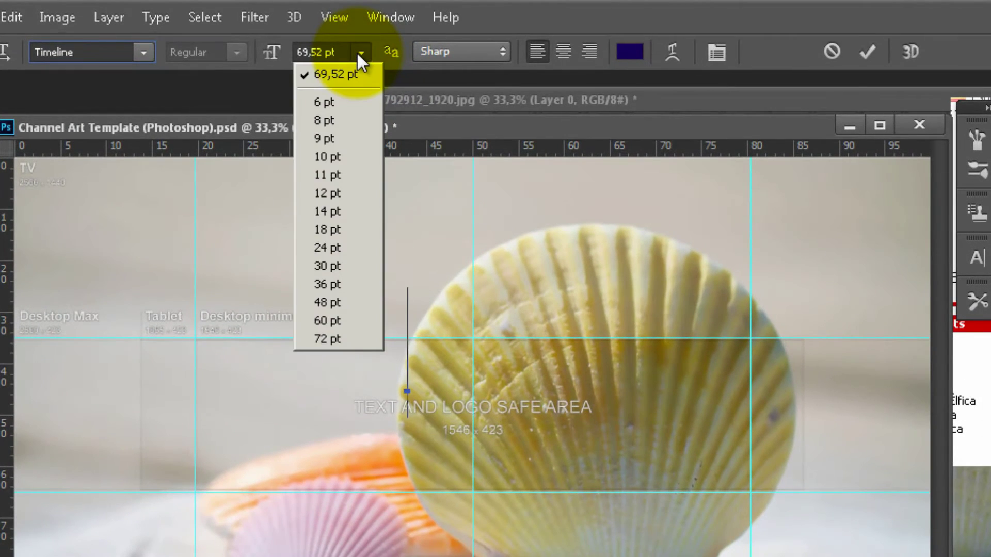
click(332, 303)
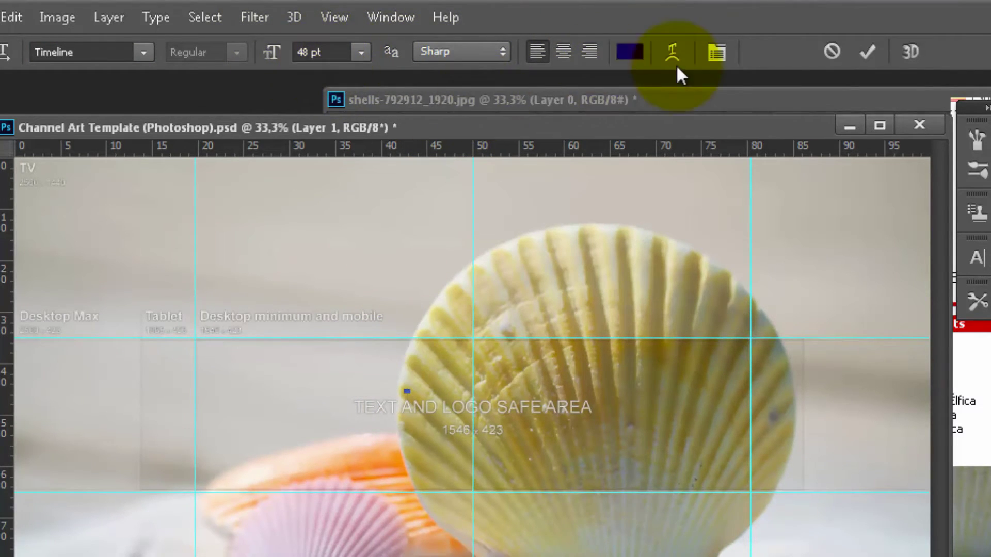
Set the text color to pure red, ff0000
click(630, 58)
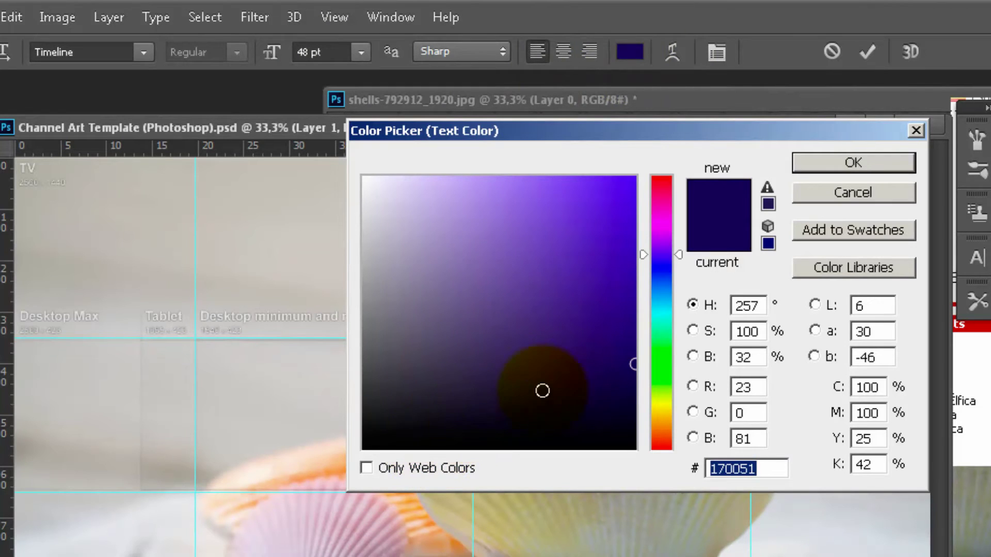
click(661, 205)
drag(660, 206, 655, 178)
drag(418, 336, 693, 124)
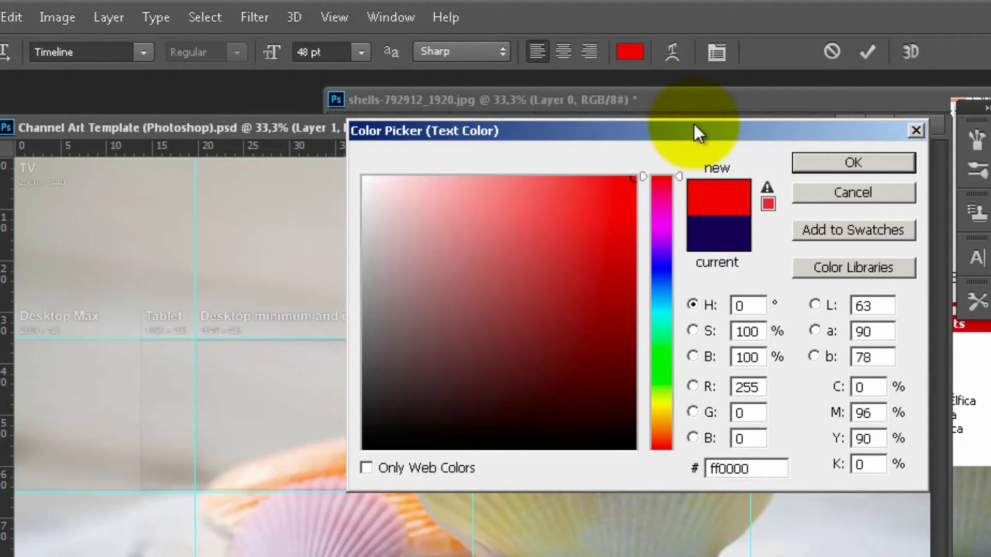
click(884, 165)
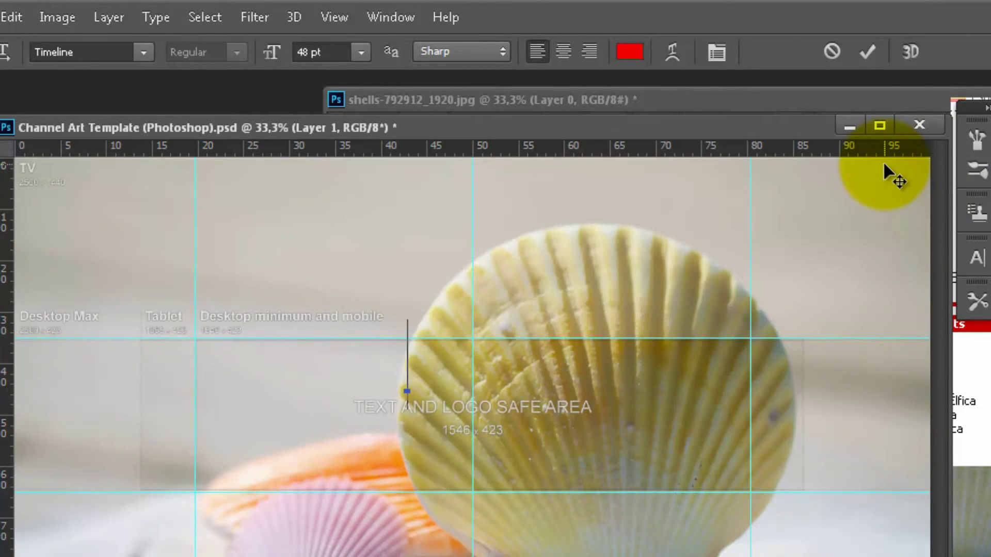
text(PR)
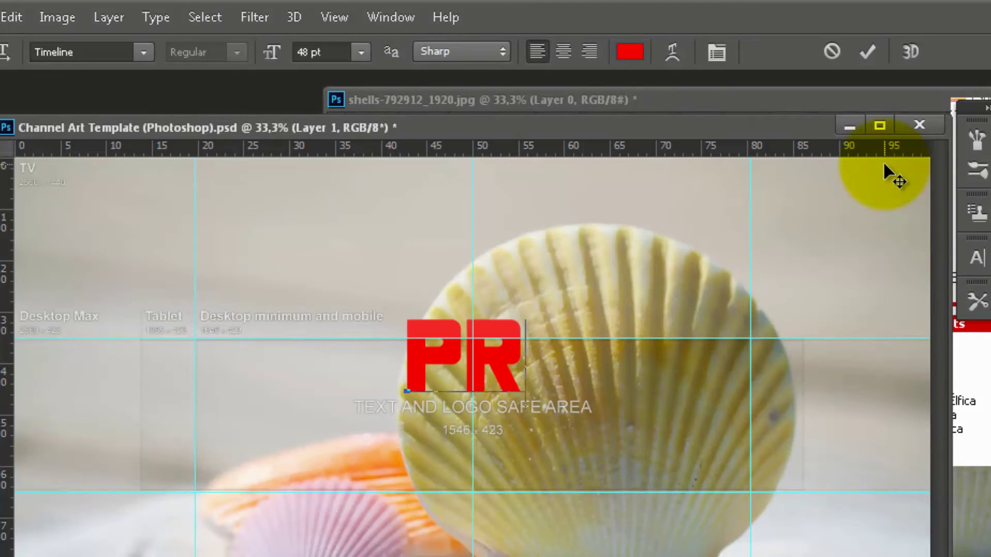
text(OSITE)
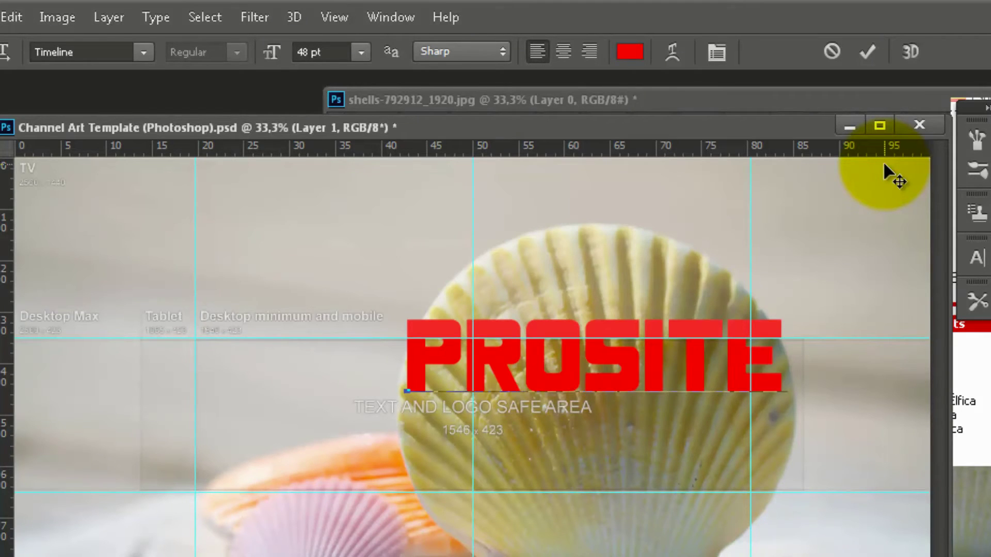
key(BackSpace)
key(BackSpace)
key(BackSpace)
key(BackSpace)
key(BackSpace)
key(BackSpace)
key(BackSpace)
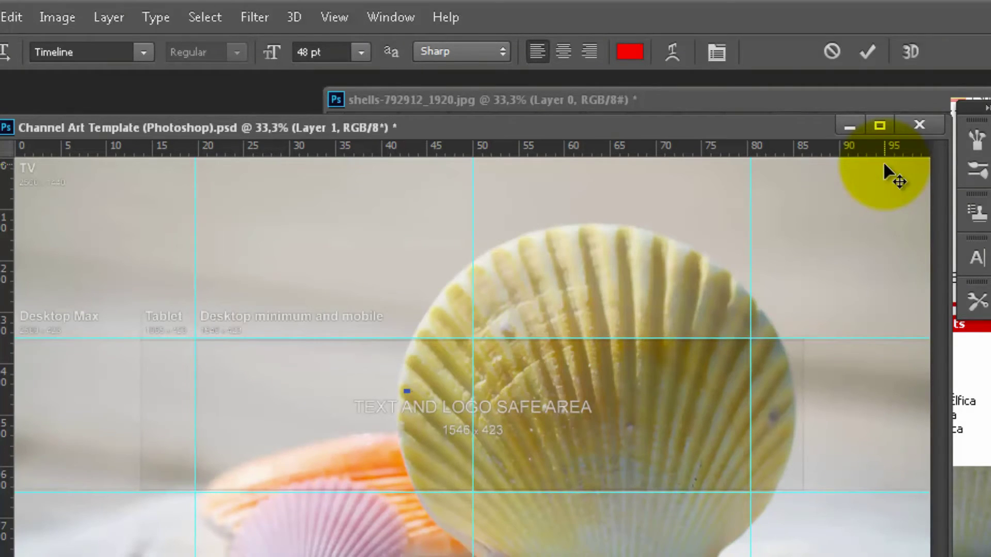
Enter the title prositetutorials and move it so it starts at the text and logo safe area's left guide
text(PROSITETU)
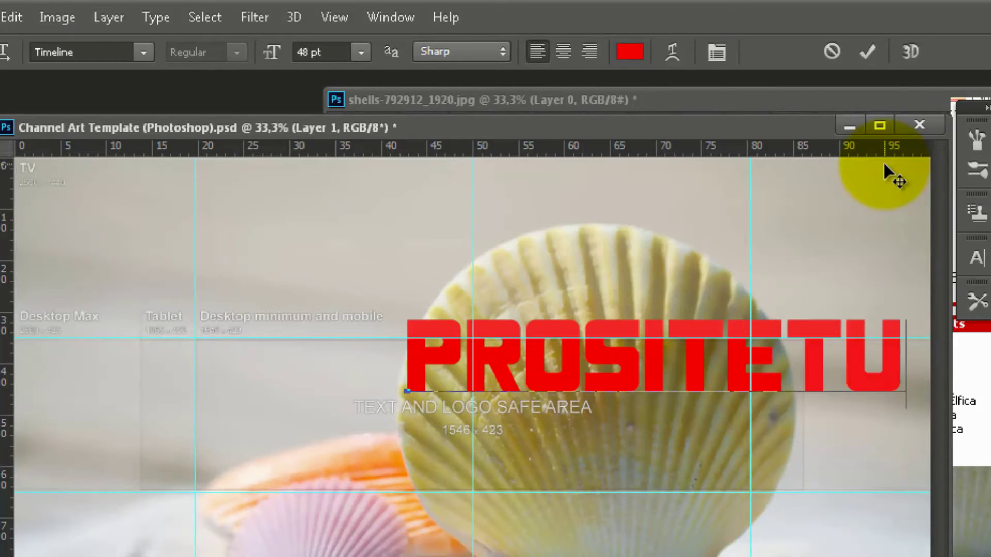
text(T)
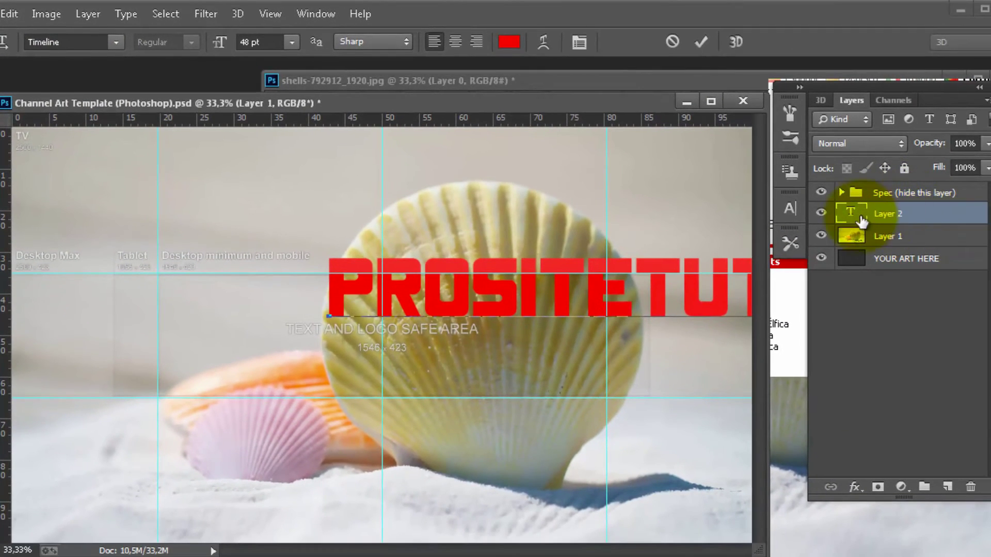
click(886, 245)
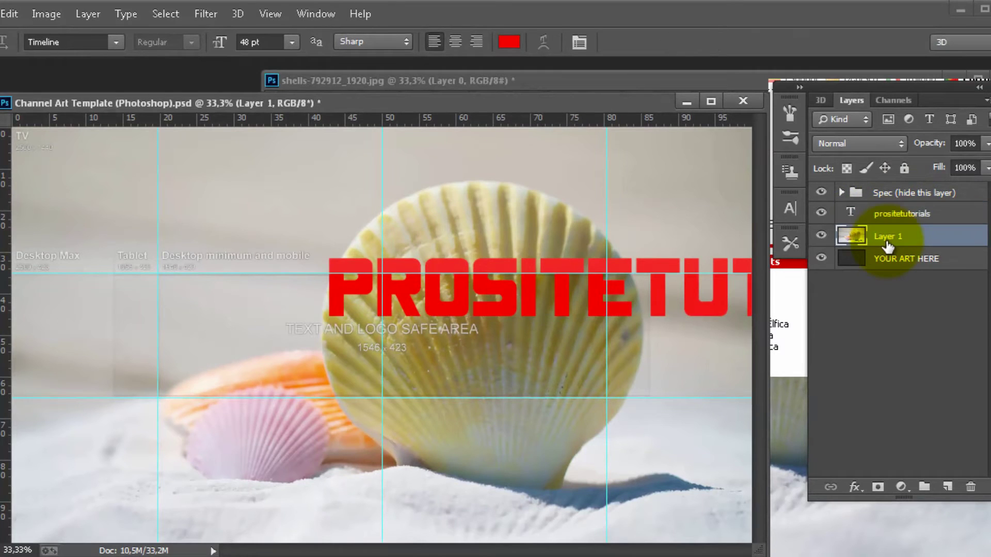
click(886, 219)
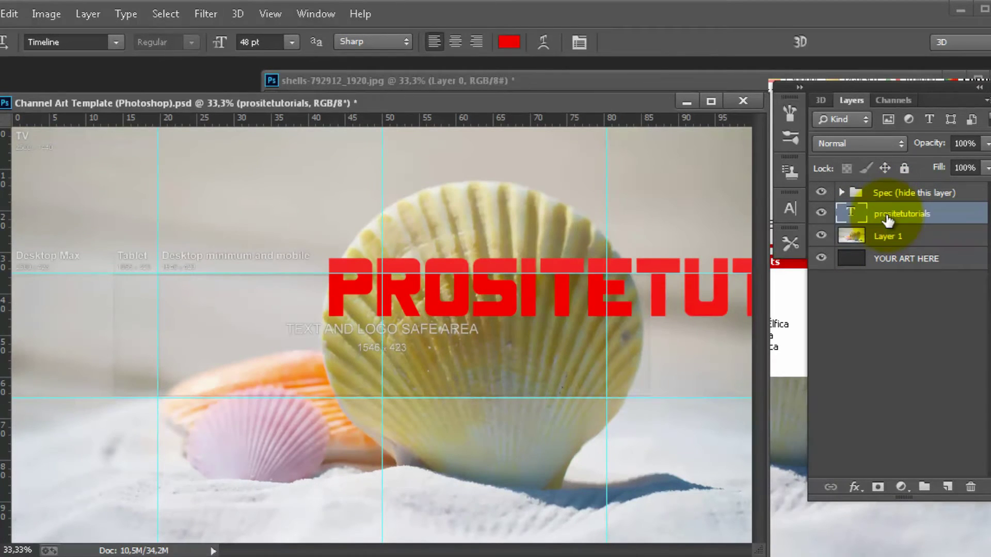
click(885, 237)
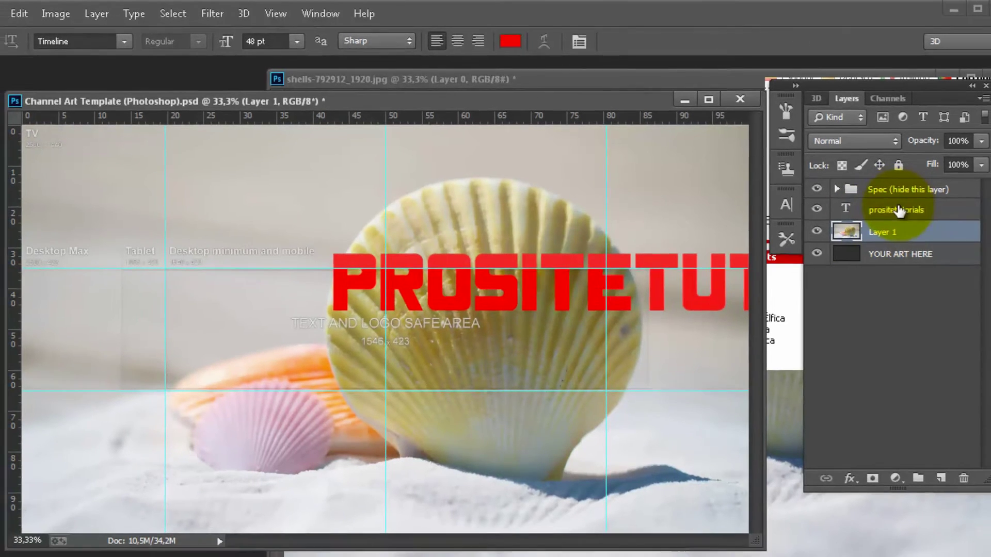
click(898, 211)
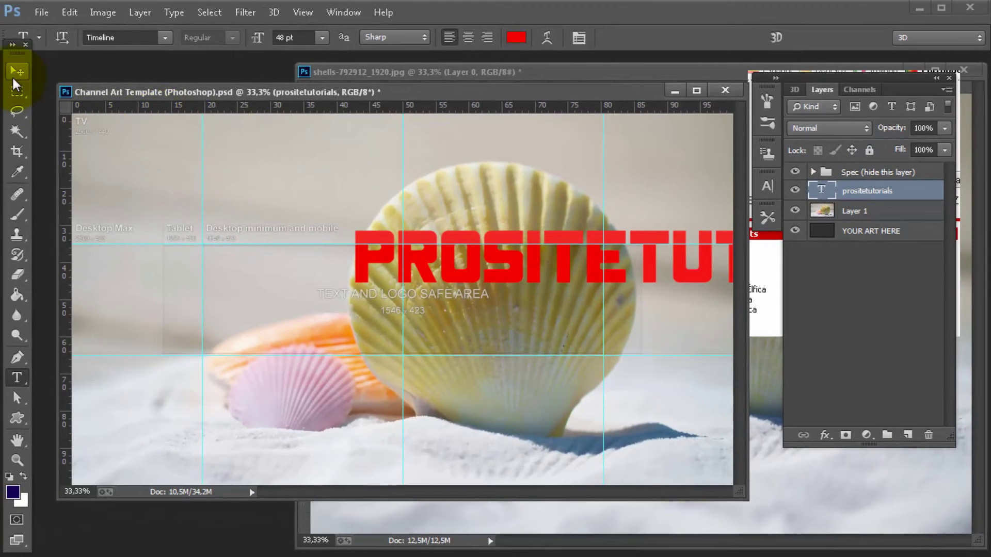
click(13, 68)
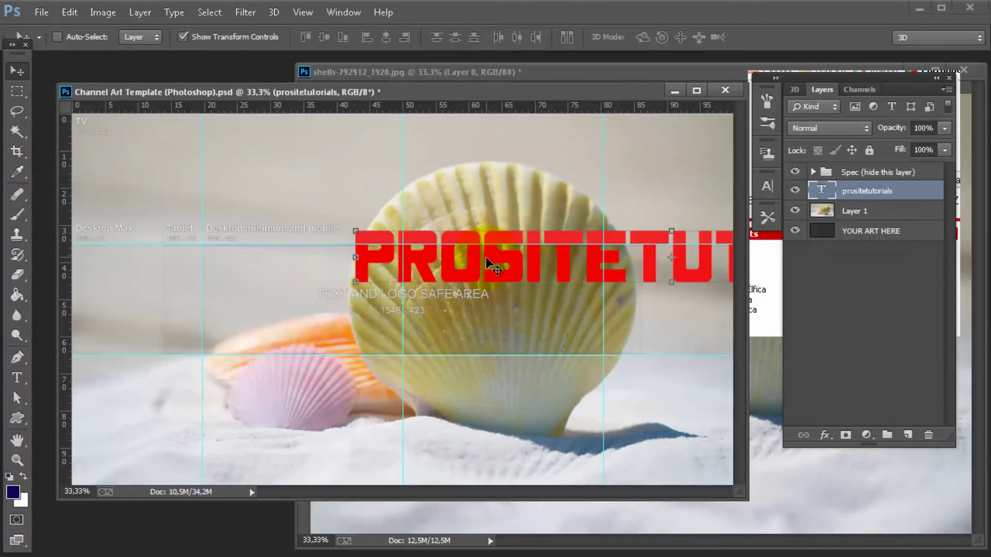
drag(478, 258, 332, 289)
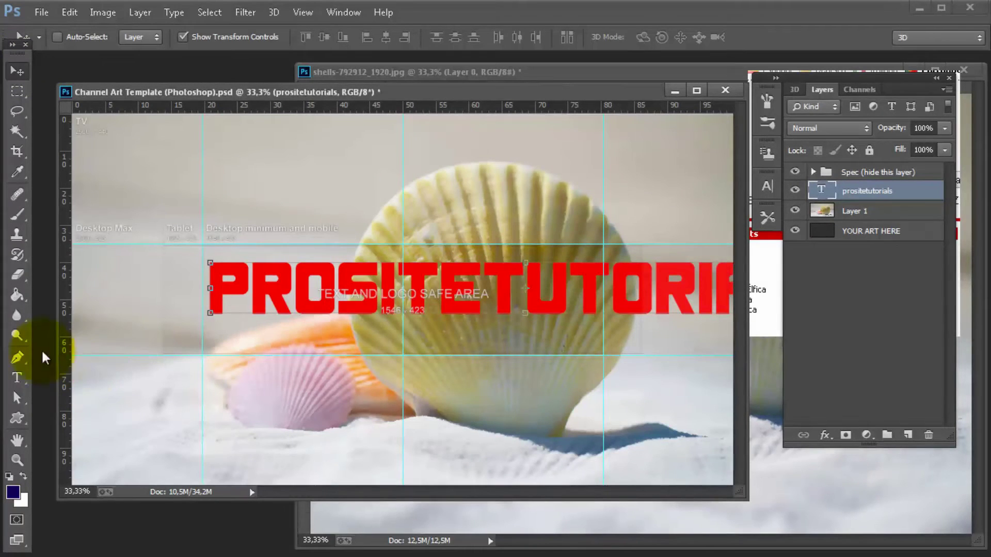
Reduce the font size of the whole prositetutorials title to 20 pt
click(15, 379)
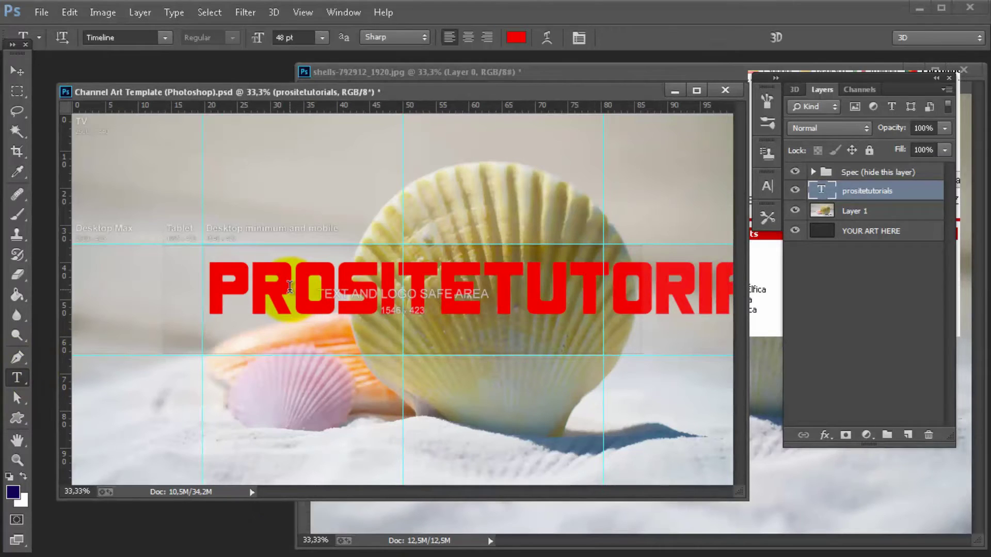
click(295, 342)
key(ctrl+a)
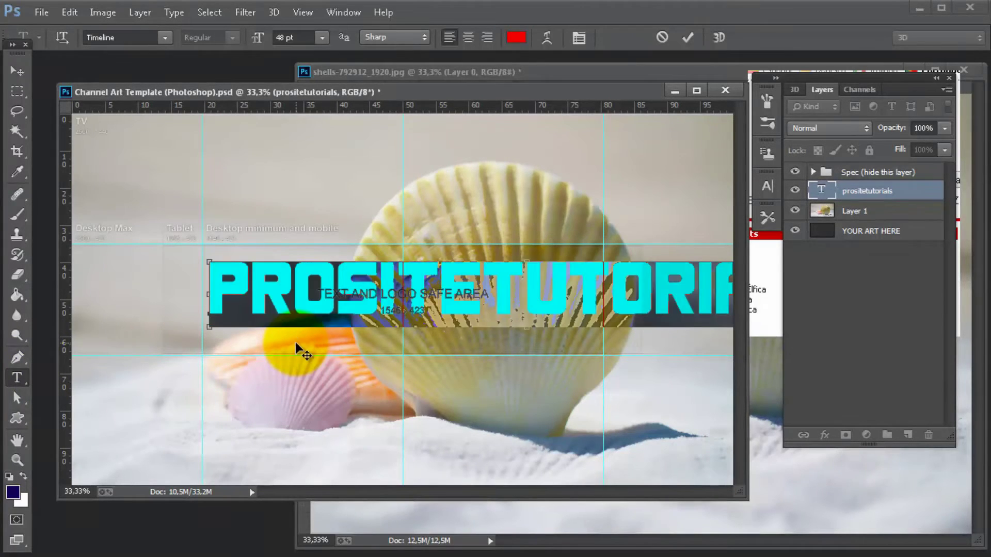
click(301, 38)
click(321, 38)
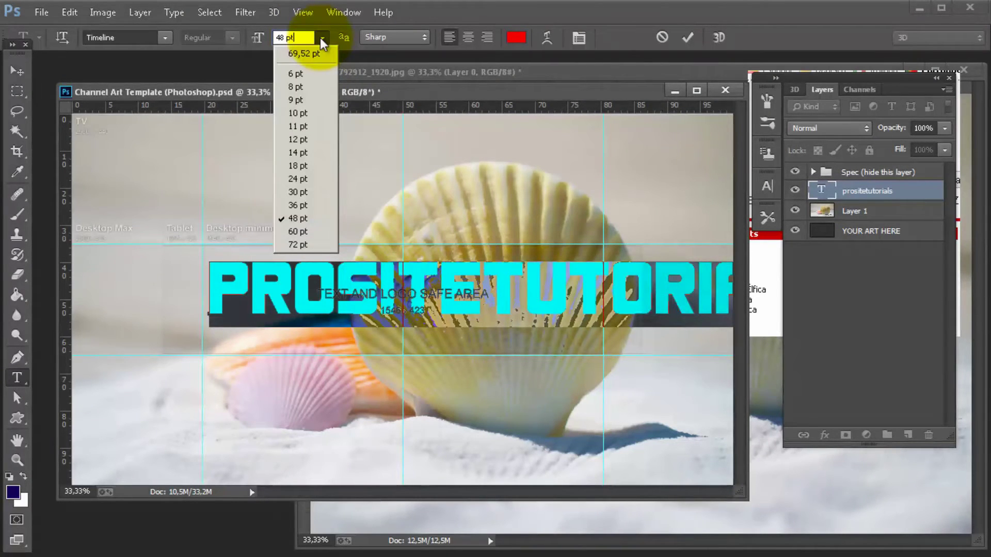
click(297, 204)
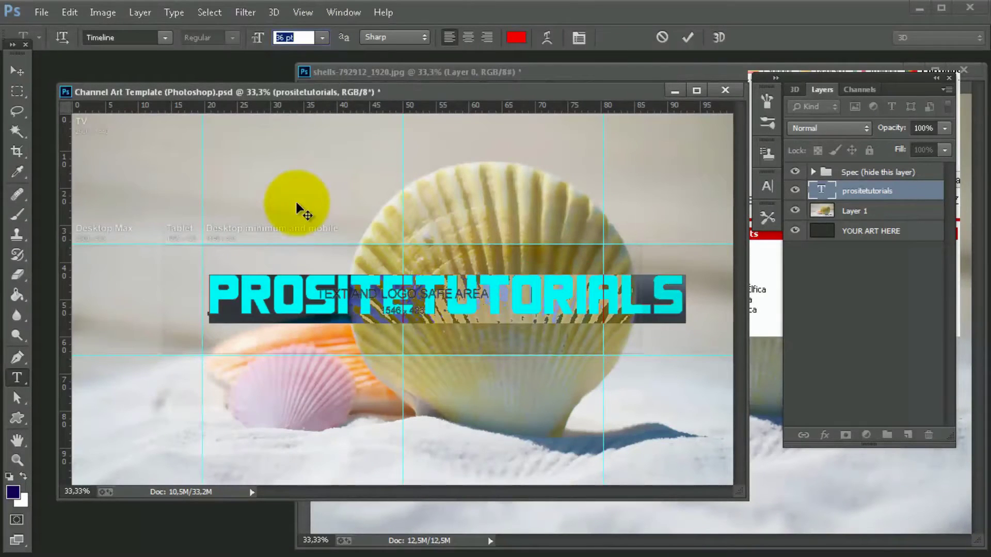
click(322, 38)
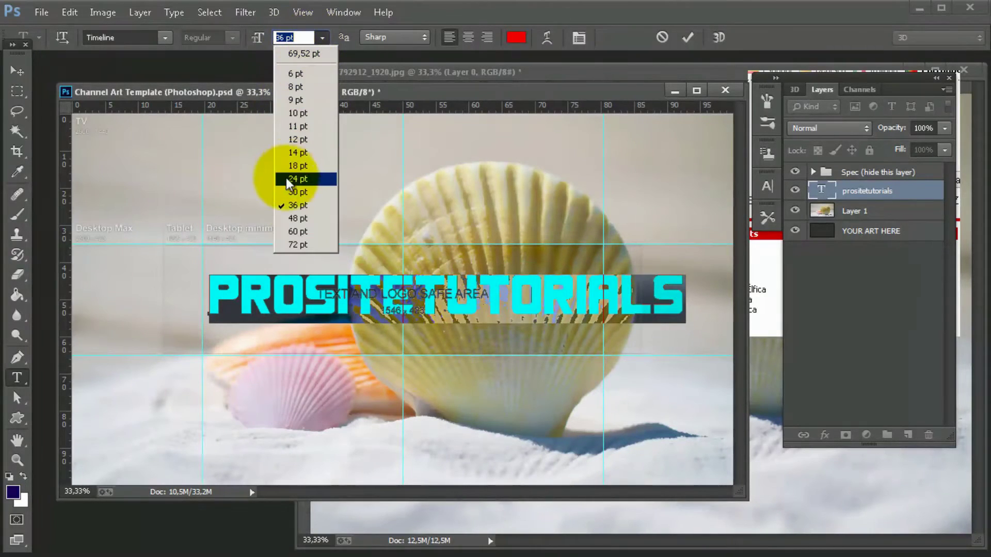
click(284, 189)
click(323, 38)
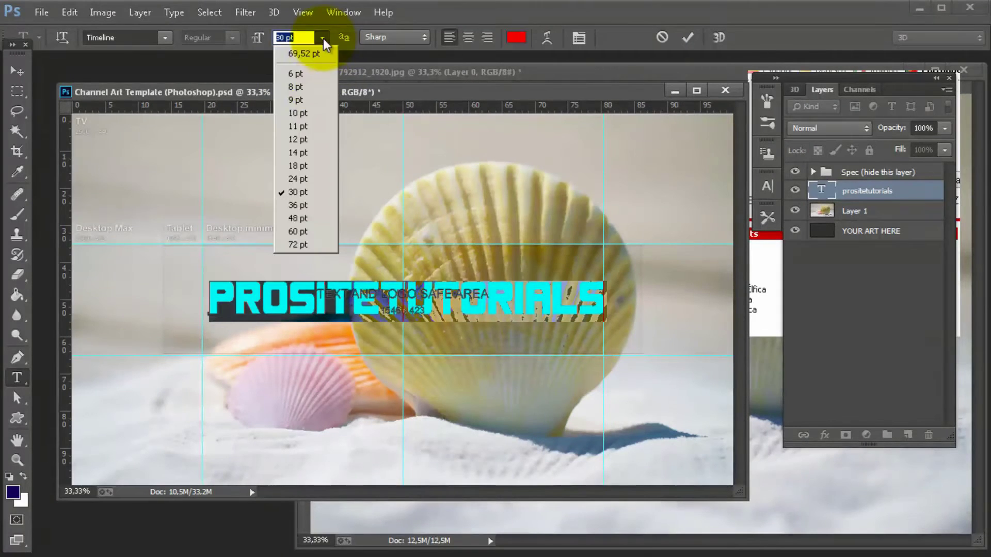
click(309, 178)
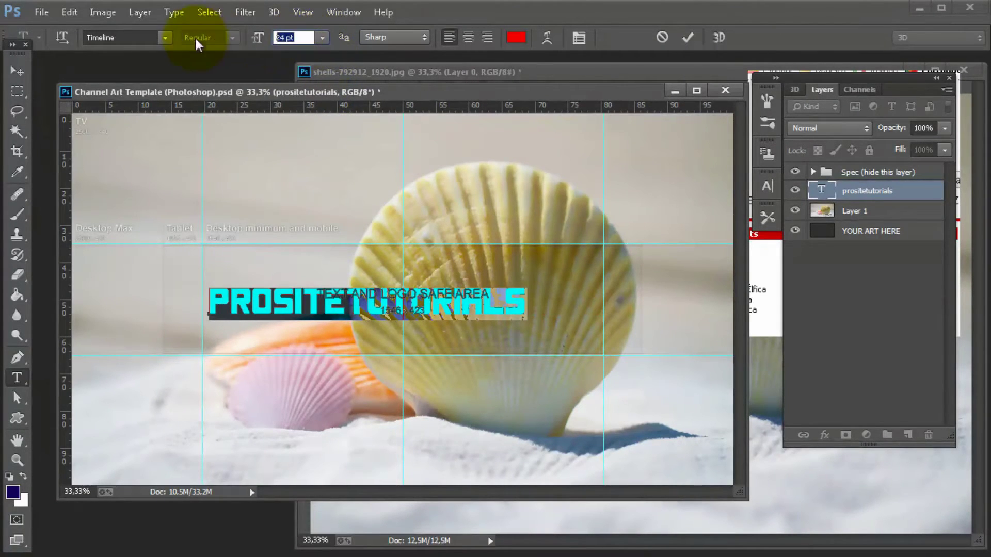
text(20)
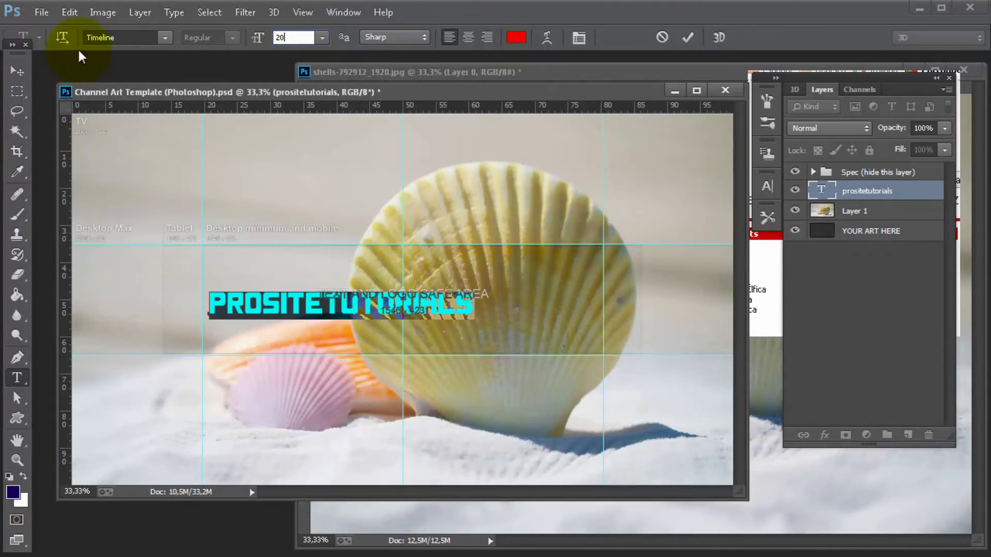
Hide the Spec group and move the prositetutorials title across the large shell, between the horizontal guides
click(23, 72)
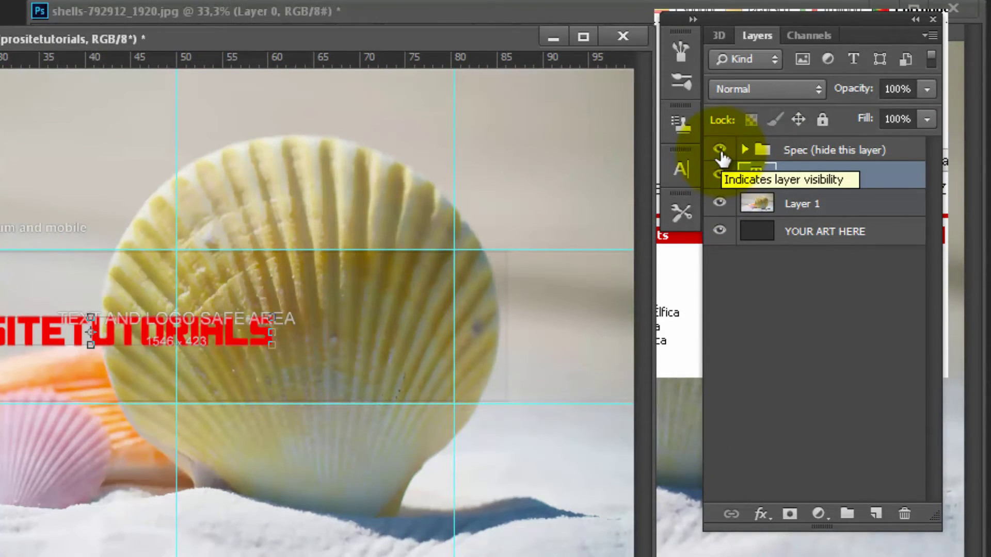
click(720, 150)
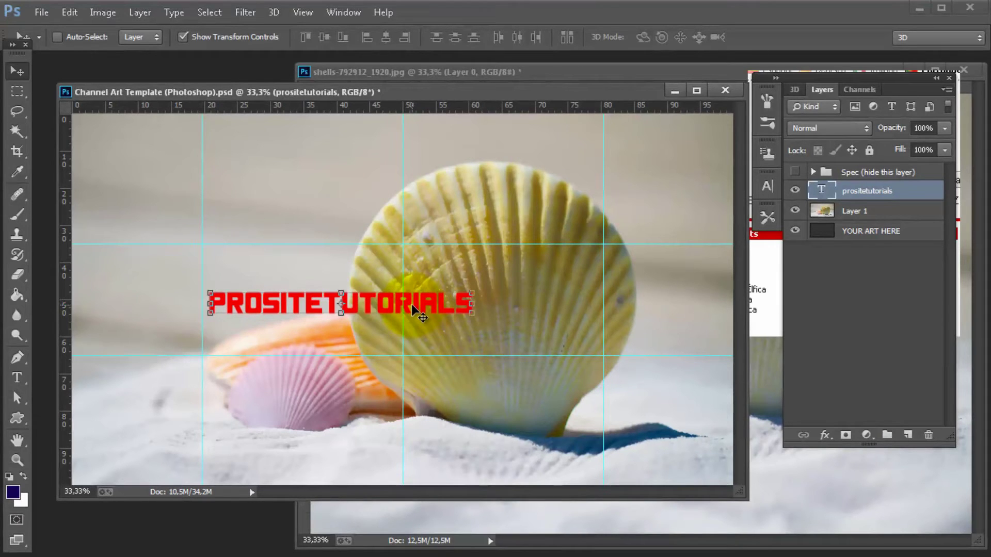
drag(412, 304, 528, 281)
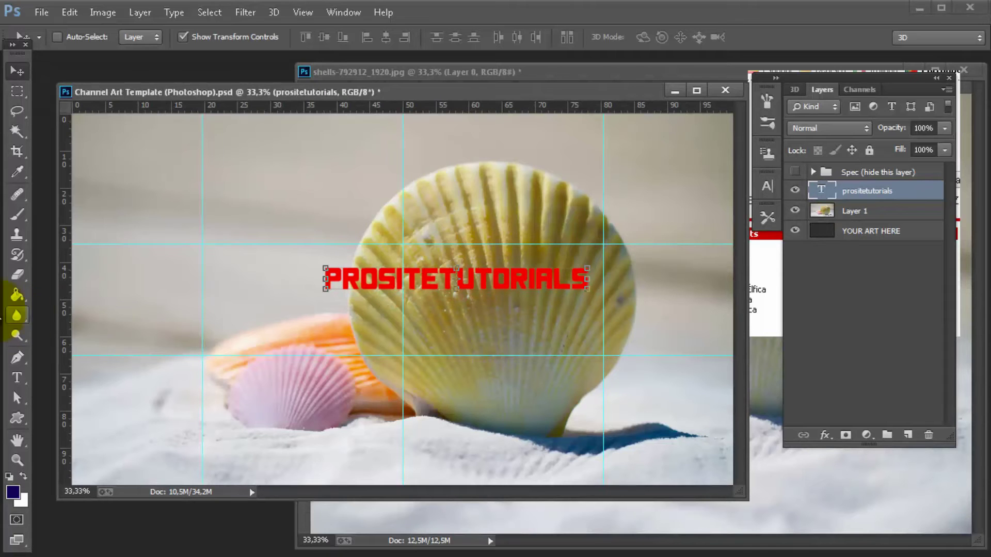
Place a vertical guide at about 35 on the horizontal ruler, check the YouTube channel page's header in the browser and return to the template
drag(49, 332, 306, 332)
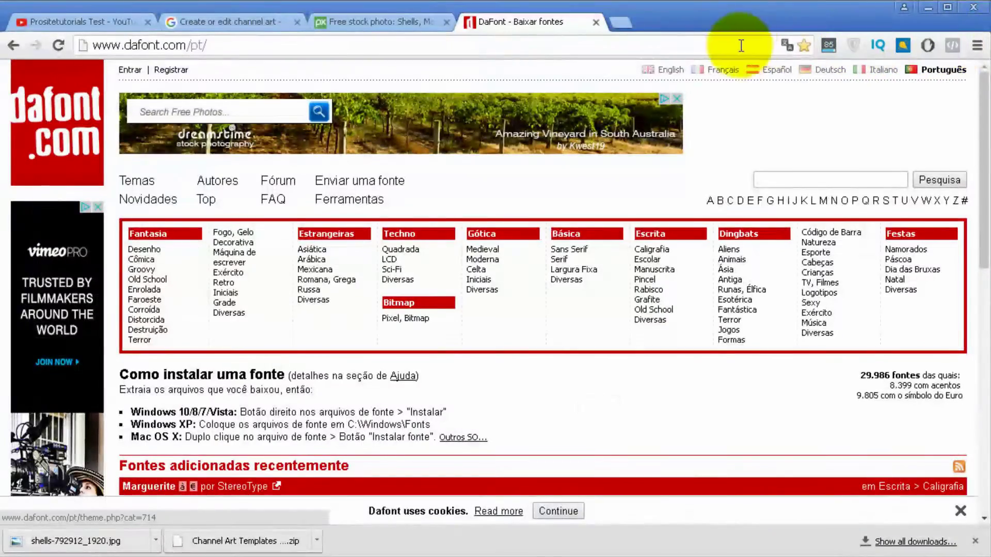
click(31, 21)
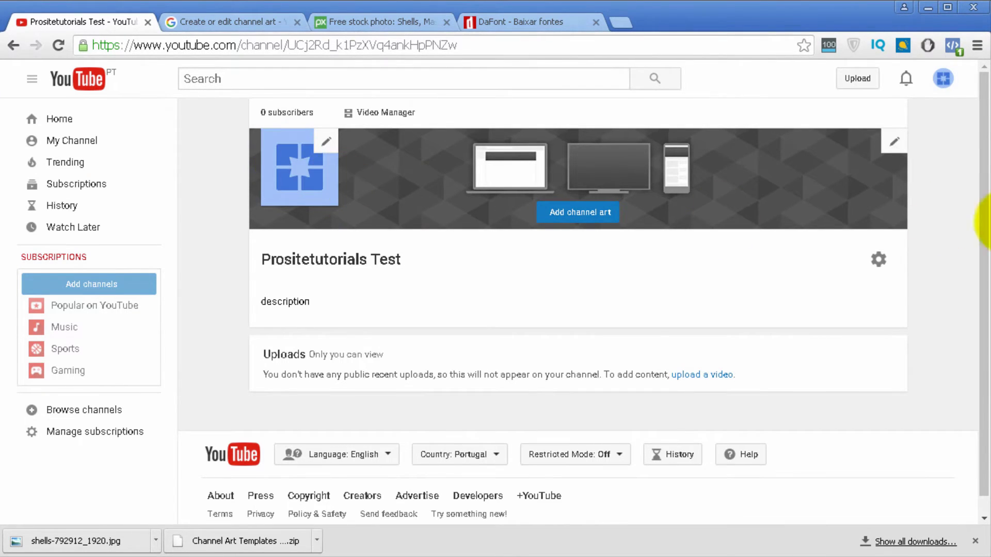
click(877, 274)
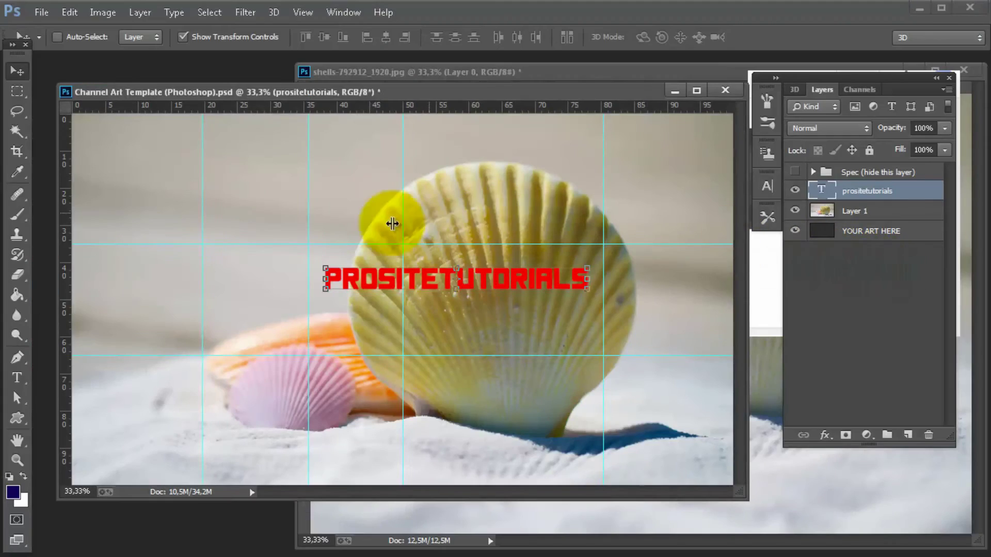
Add a new text layer reading wordpress channel just below the prositetutorials title
click(23, 383)
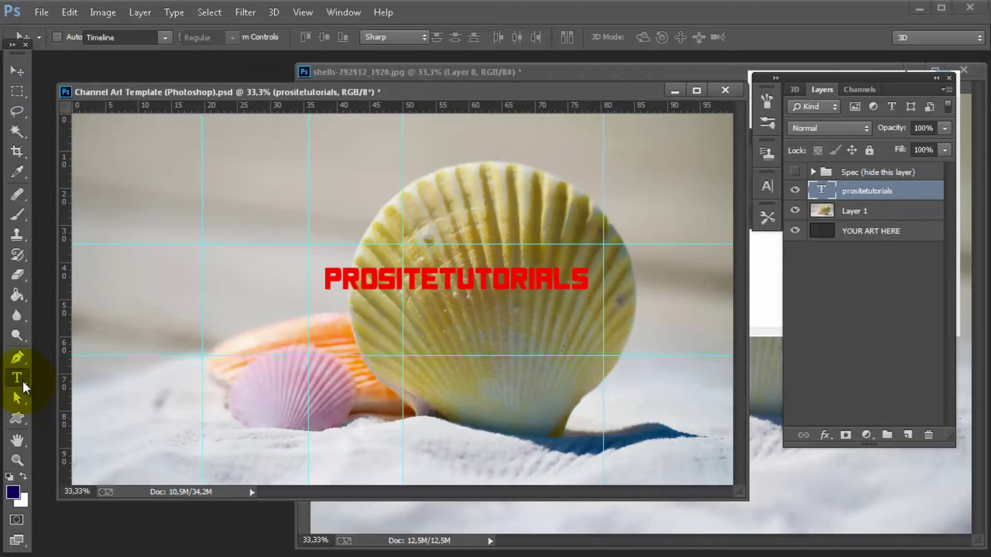
click(332, 326)
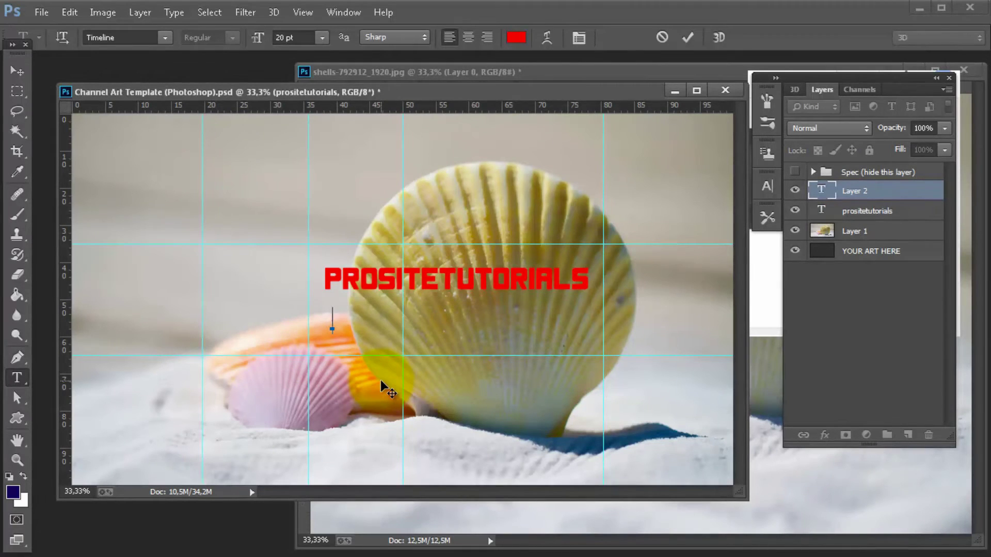
text(WO )
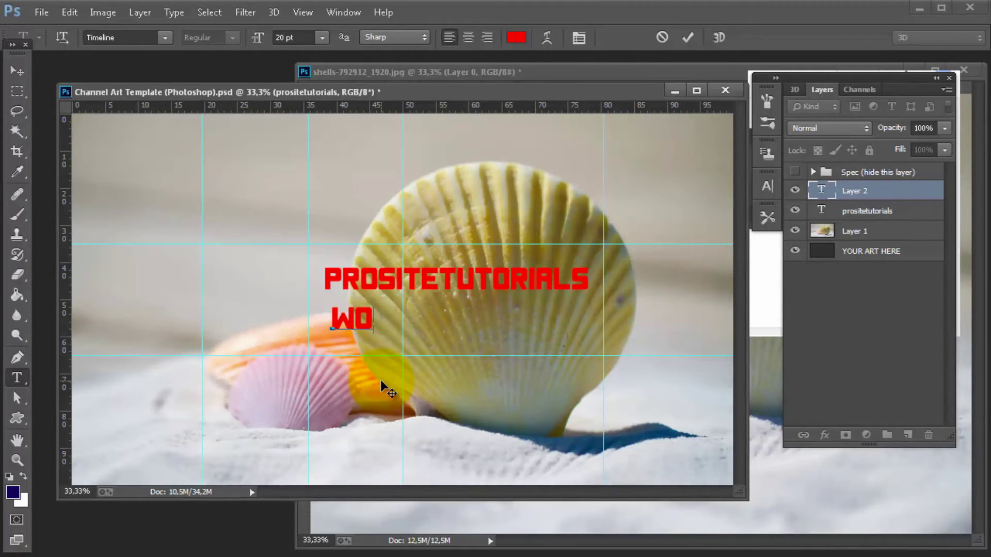
text(RDPRESS CHANNEL)
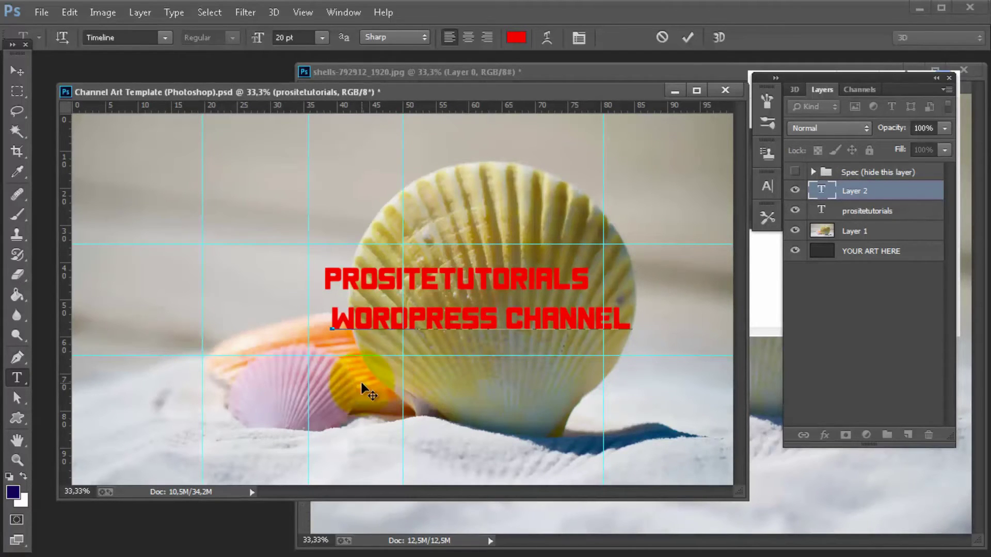
Set the whole wordpress channel text to 14 pt and move it centred close beneath the prositetutorials title
key(ctrl+a)
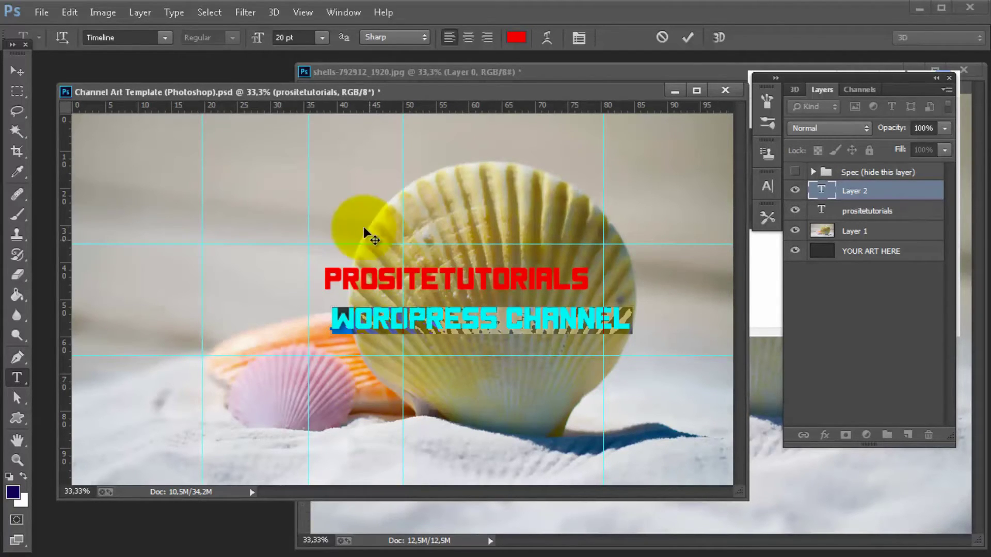
click(322, 37)
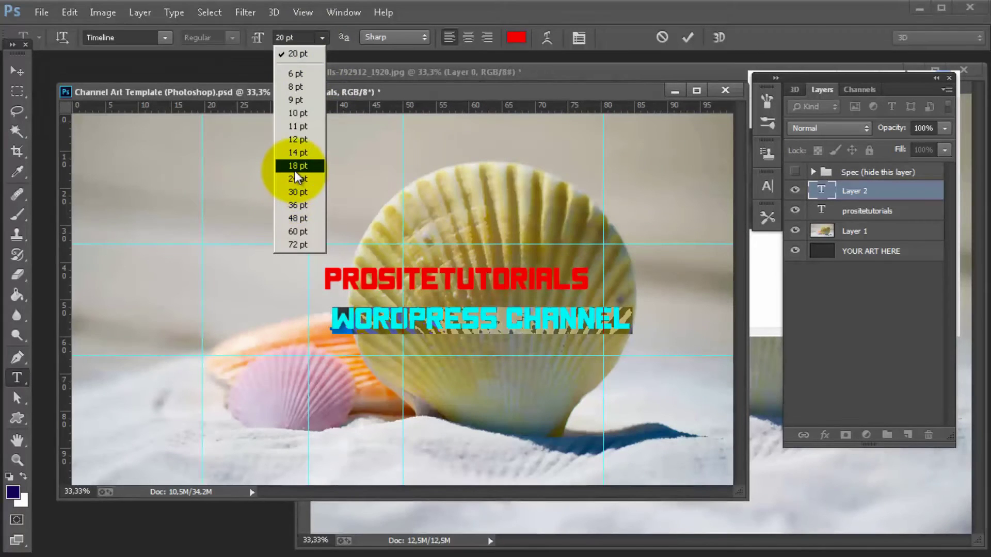
click(296, 153)
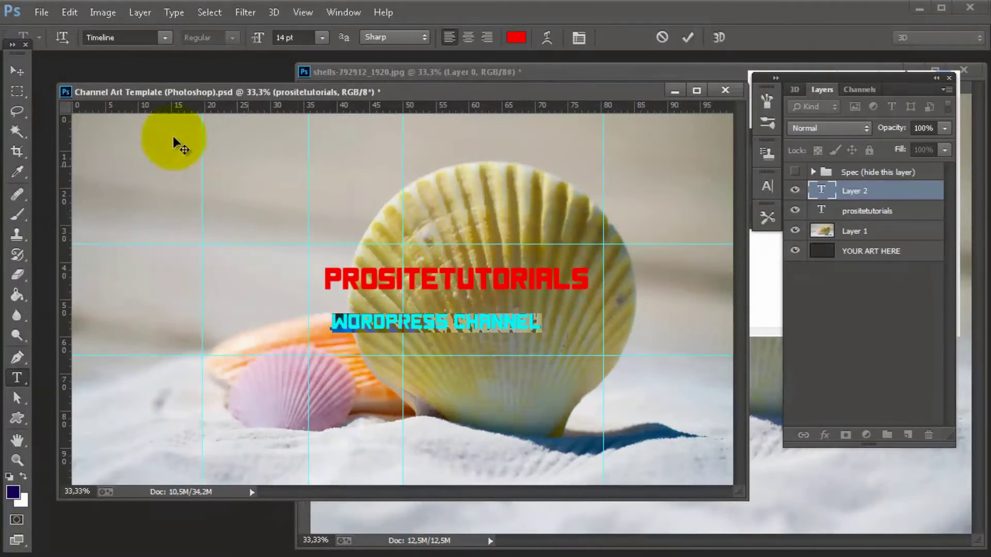
click(17, 71)
drag(463, 329, 494, 313)
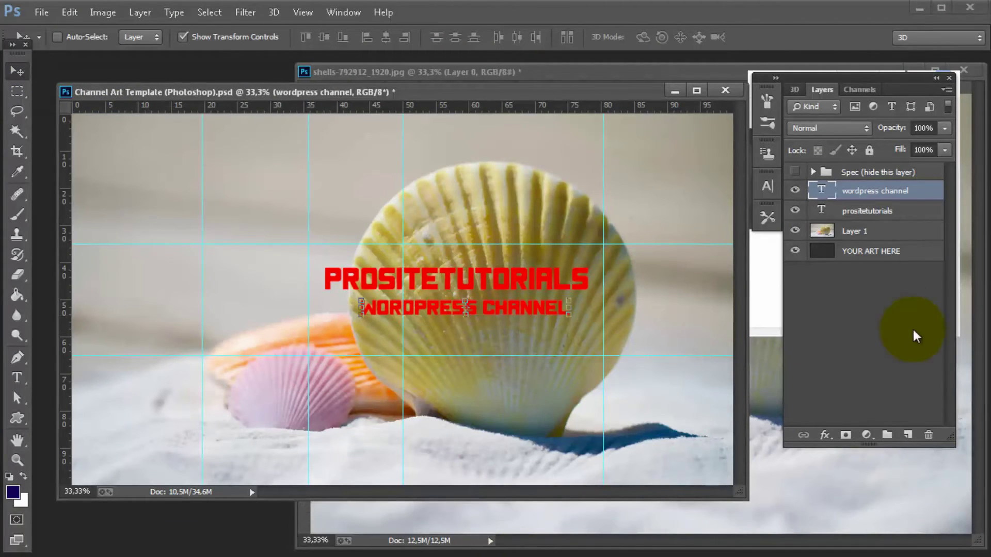
Load the letter outlines of the prositetutorials text layer as a selection
click(879, 212)
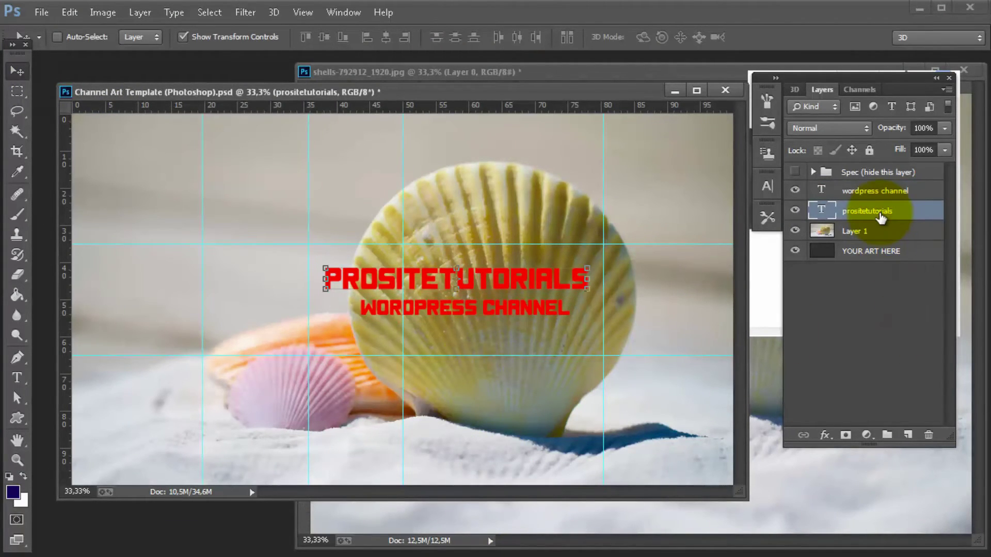
click(874, 357)
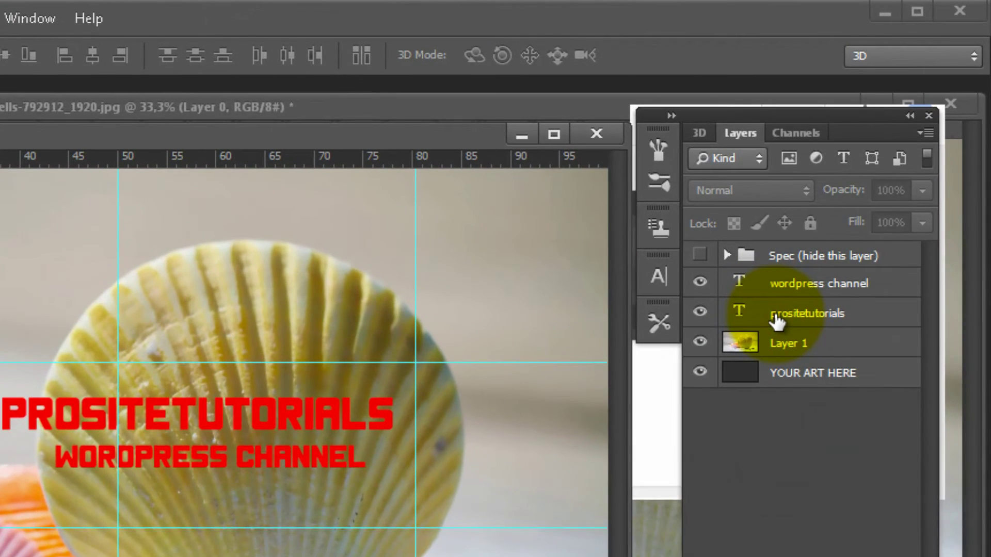
click(777, 321)
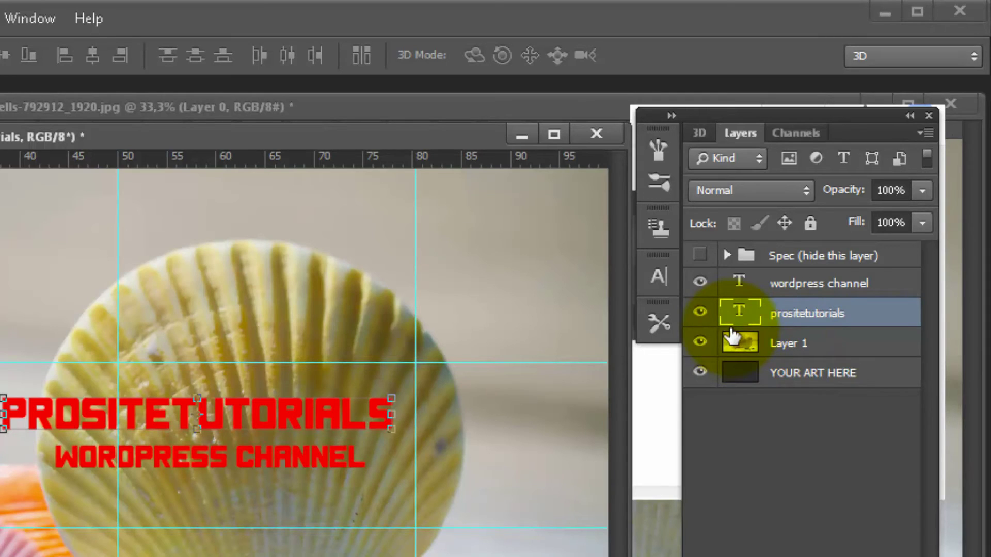
mouse_move(731, 338)
mouse_down()
mouse_move(745, 329)
mouse_move(737, 325)
mouse_up()
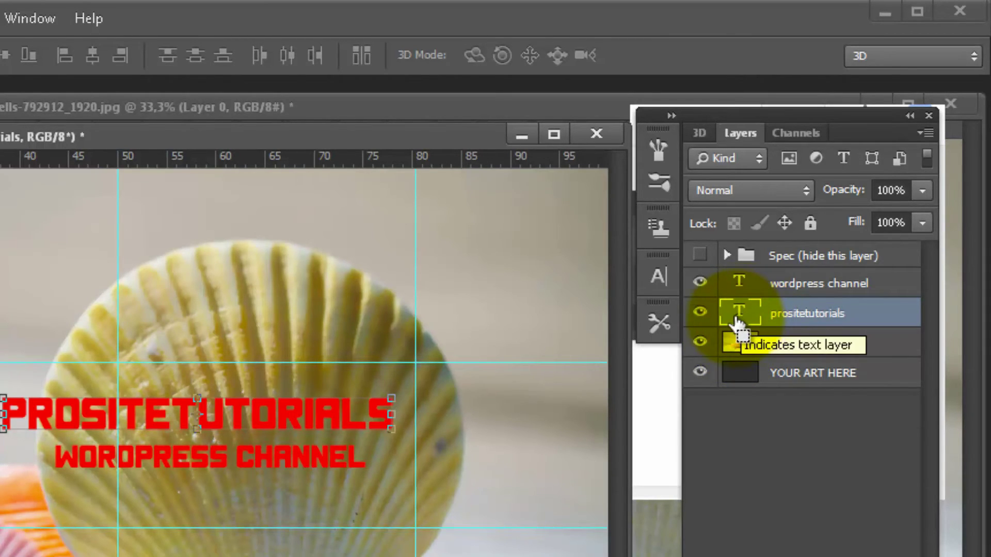
ctrl+click(738, 321)
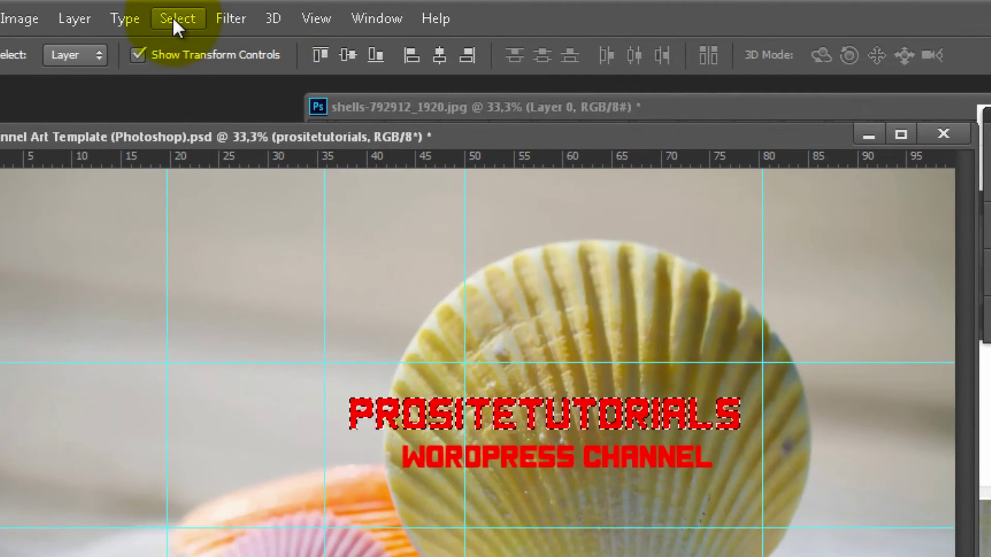
Expand the selection around the prositetutorials letters by 5 pixels
click(80, 17)
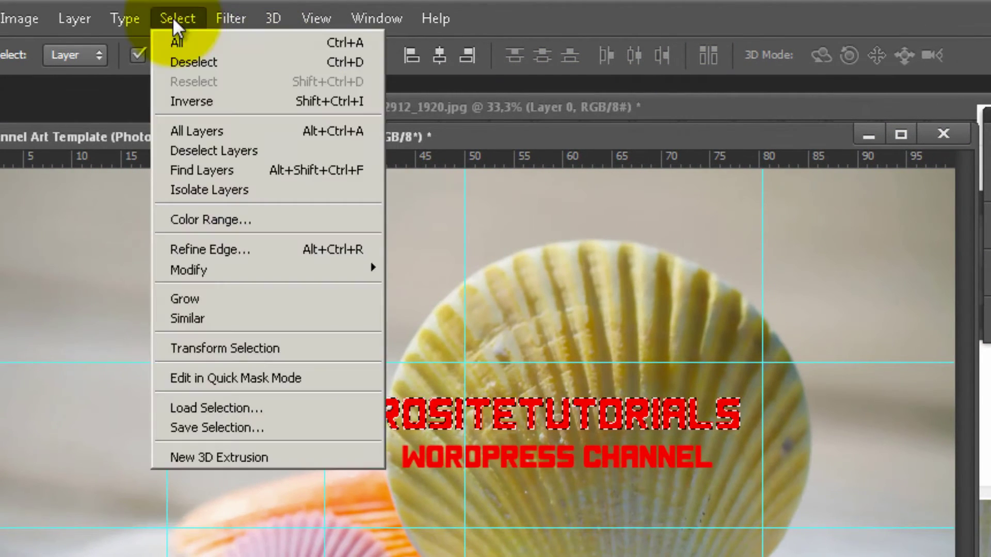
mouse_move(245, 268)
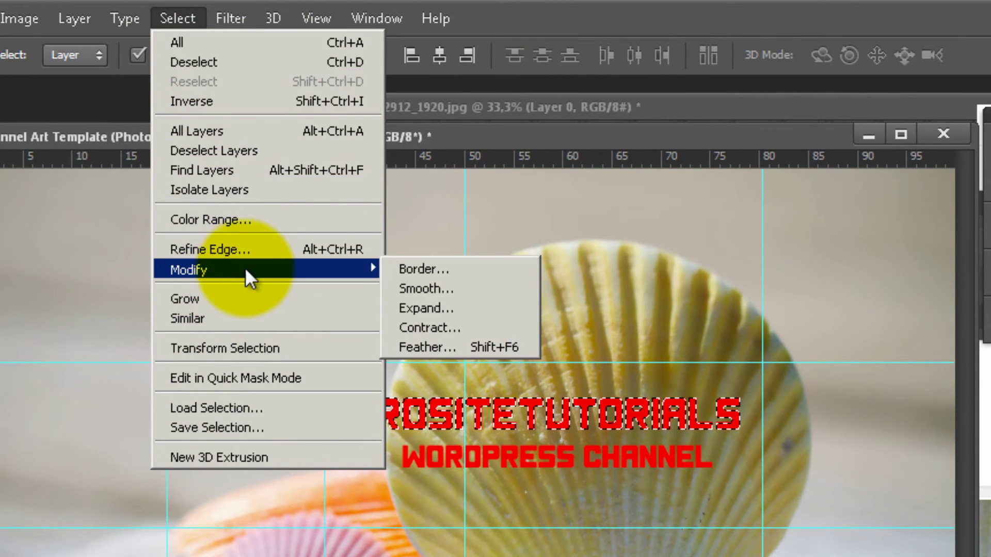
click(429, 304)
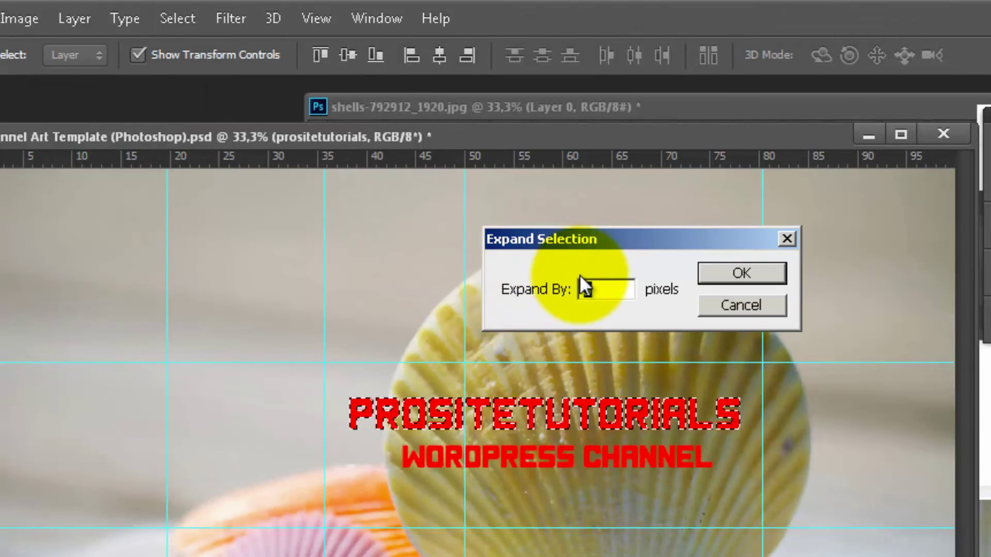
text(5)
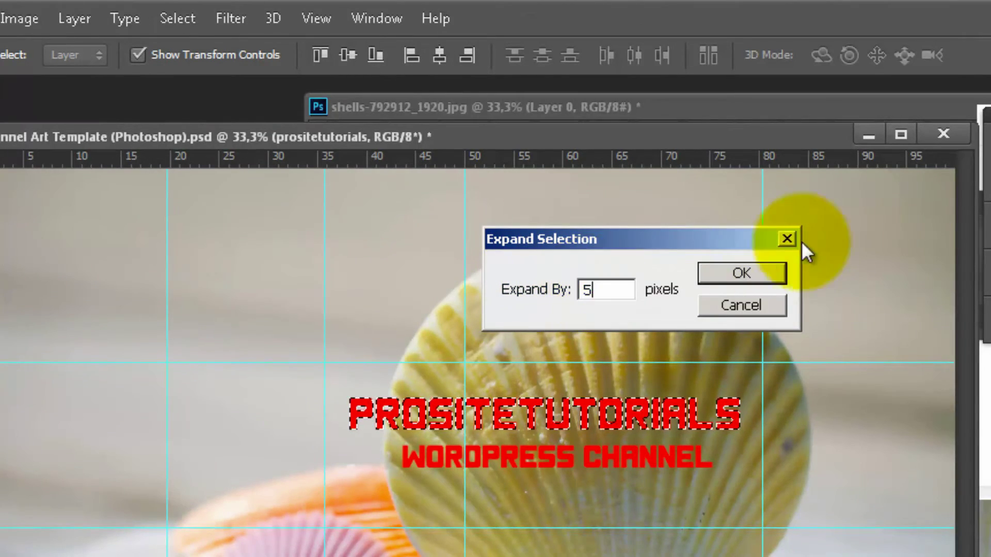
click(743, 274)
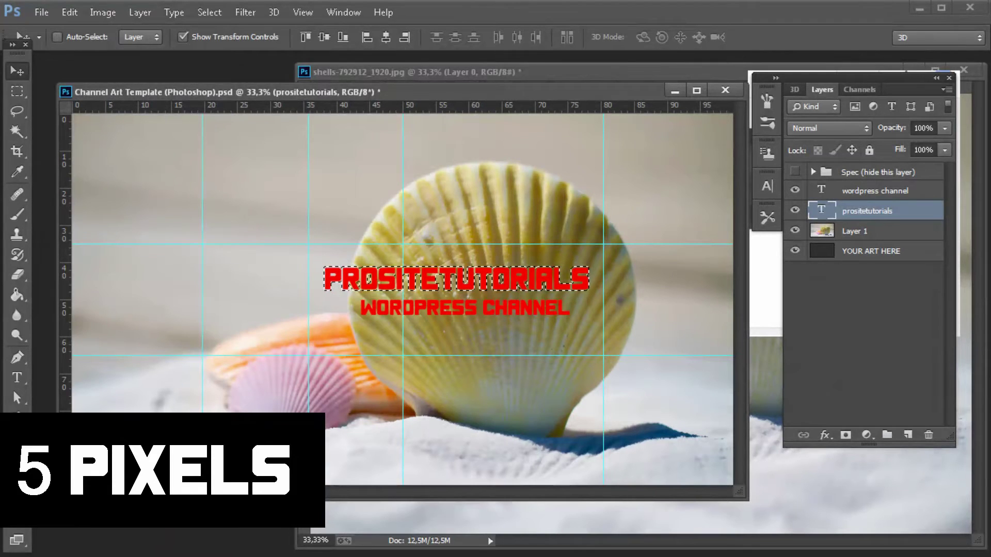
Swap the foreground and background colours so that white (ffffff) is the foreground colour for the title's outline
click(17, 460)
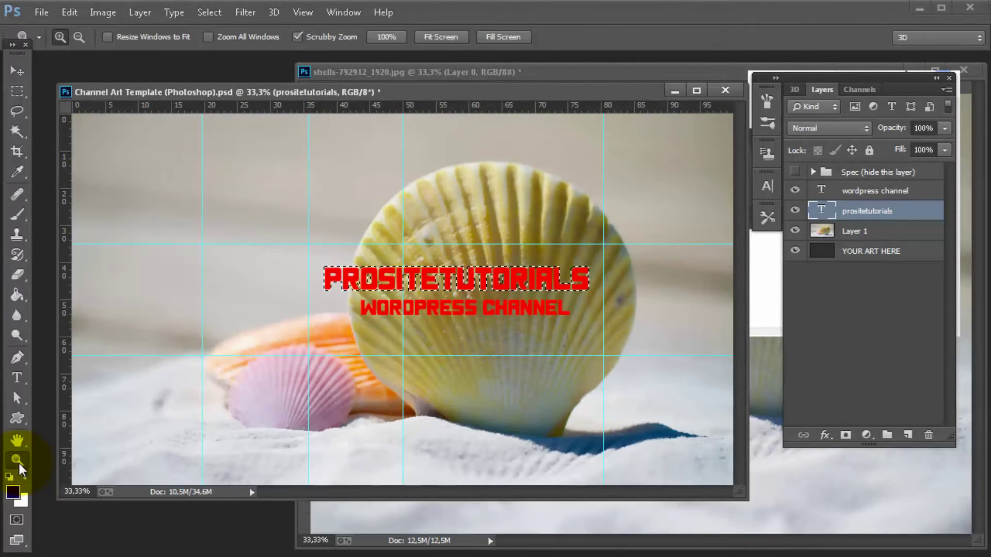
click(392, 294)
click(392, 295)
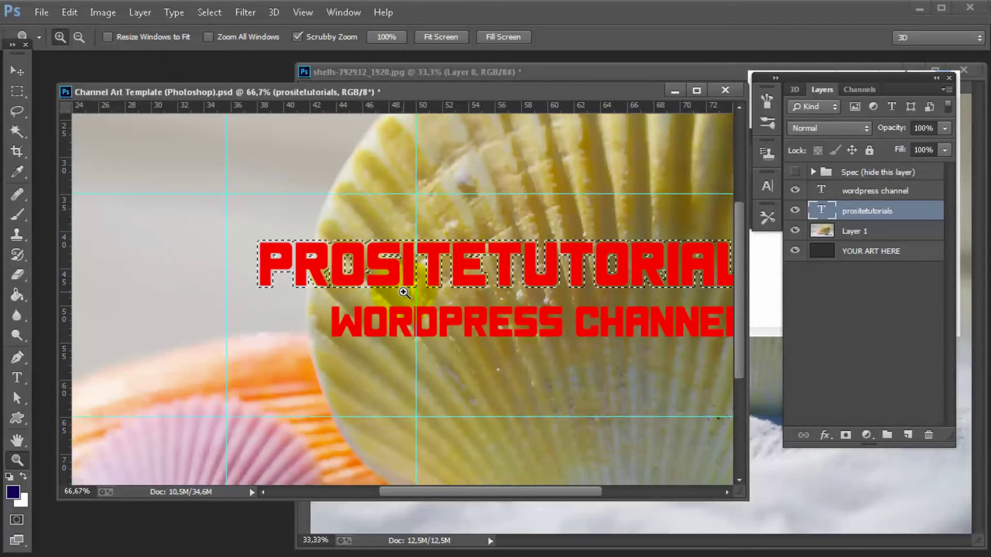
drag(439, 490, 466, 488)
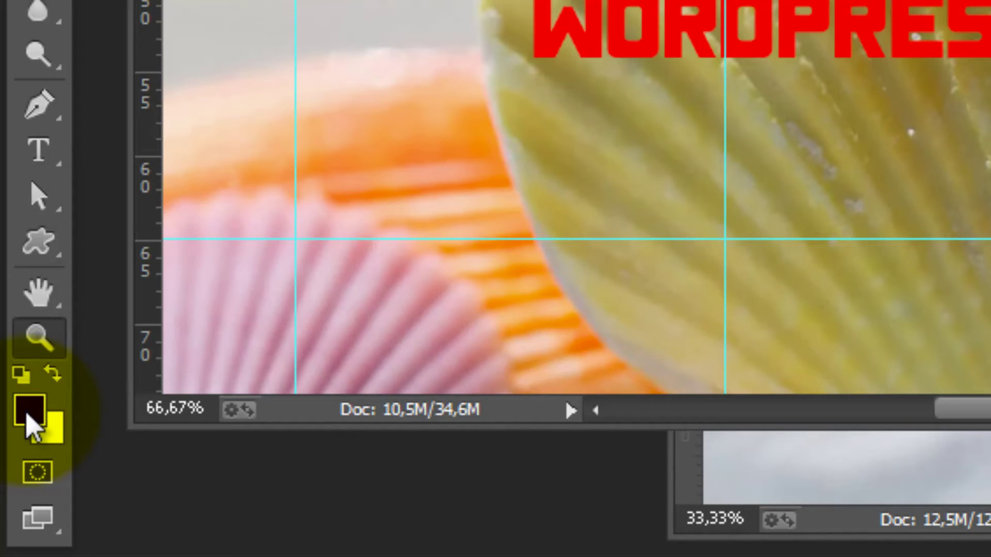
click(51, 381)
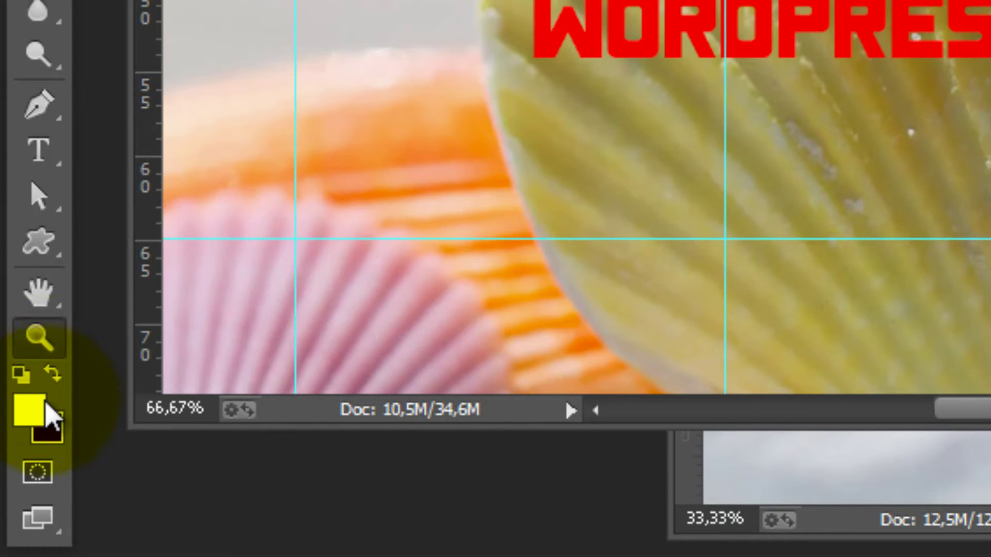
click(50, 382)
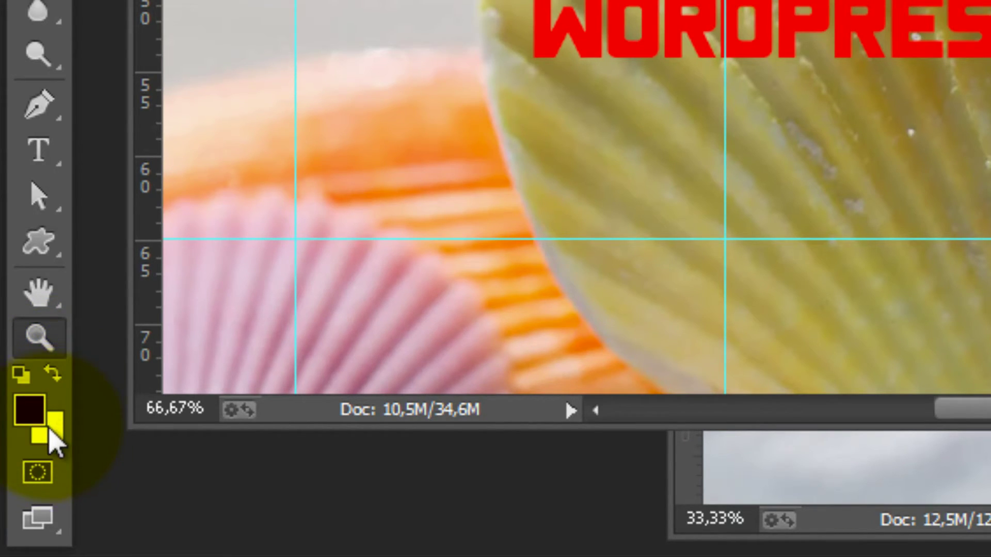
click(51, 381)
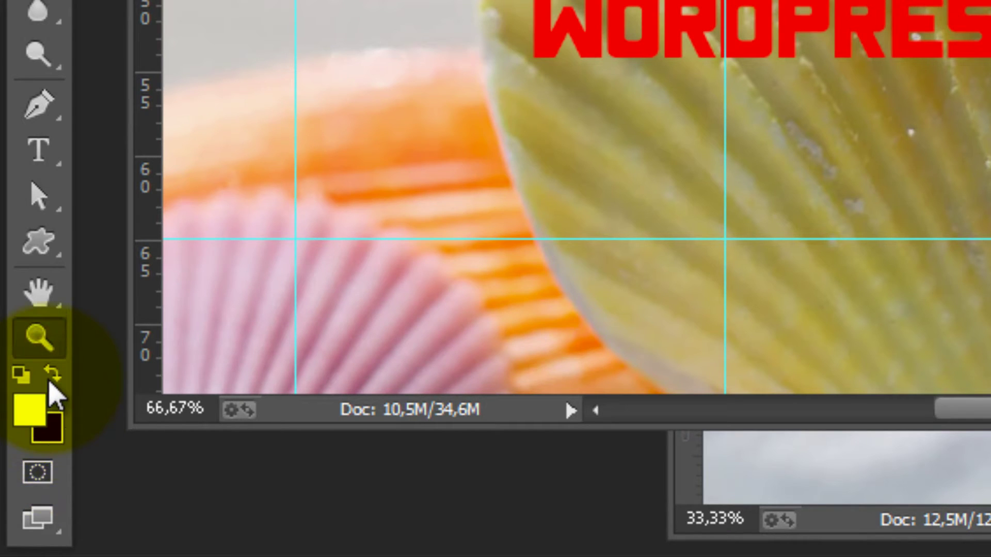
click(26, 417)
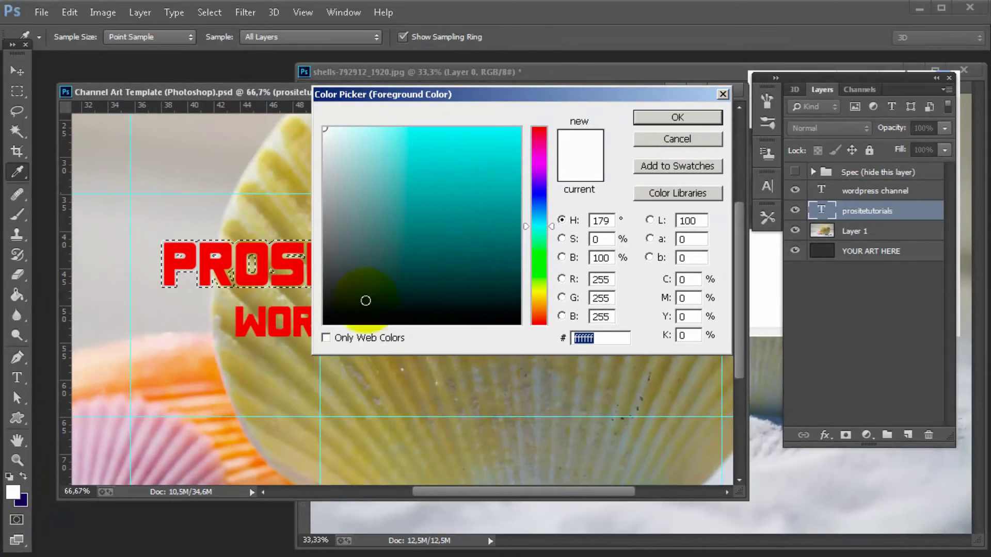
mouse_move(376, 217)
mouse_down()
mouse_move(443, 174)
mouse_move(626, 231)
mouse_move(380, 285)
mouse_move(573, 260)
mouse_move(300, 72)
mouse_up()
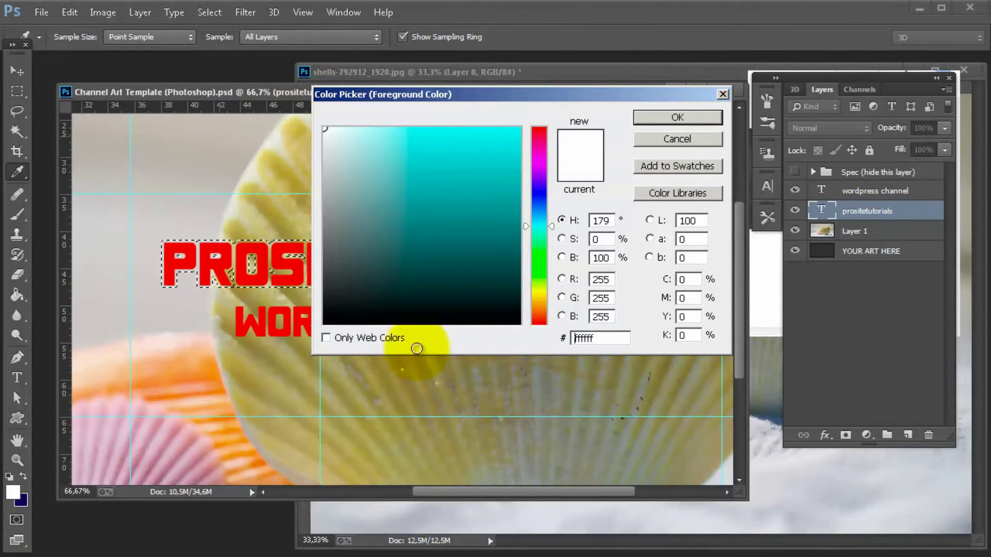
click(691, 117)
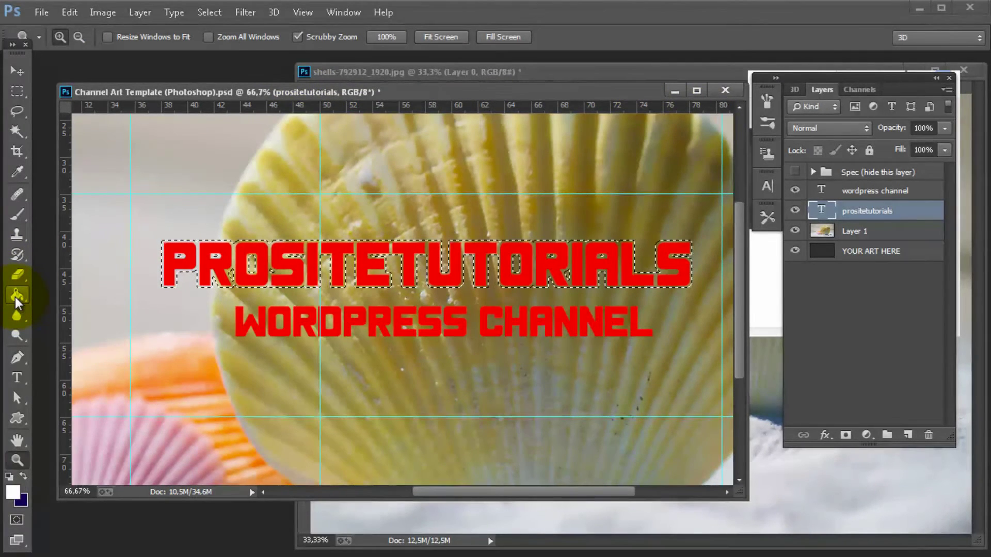
Take the Paint Bucket tool to the expanded selection's edge and rasterize the prositetutorials type layer
click(17, 300)
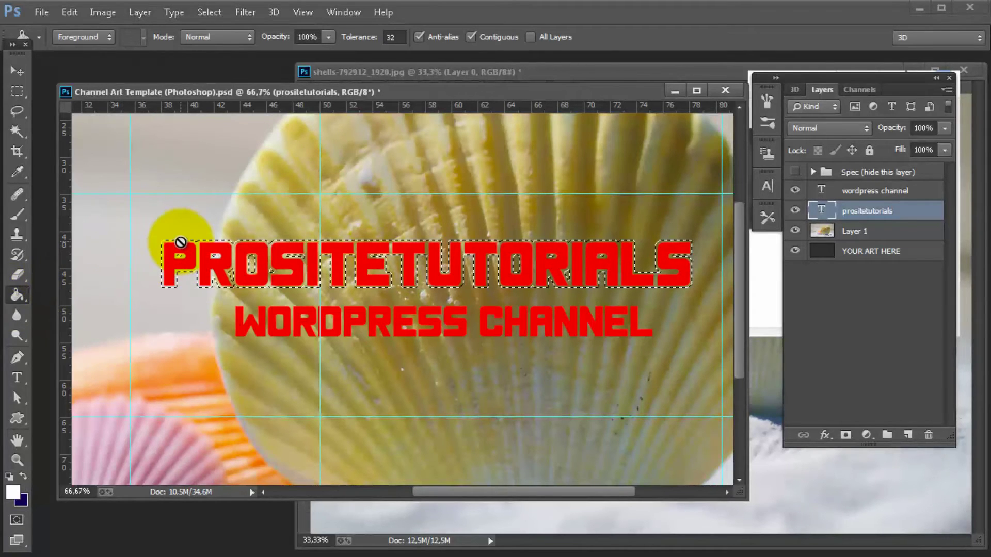
click(197, 250)
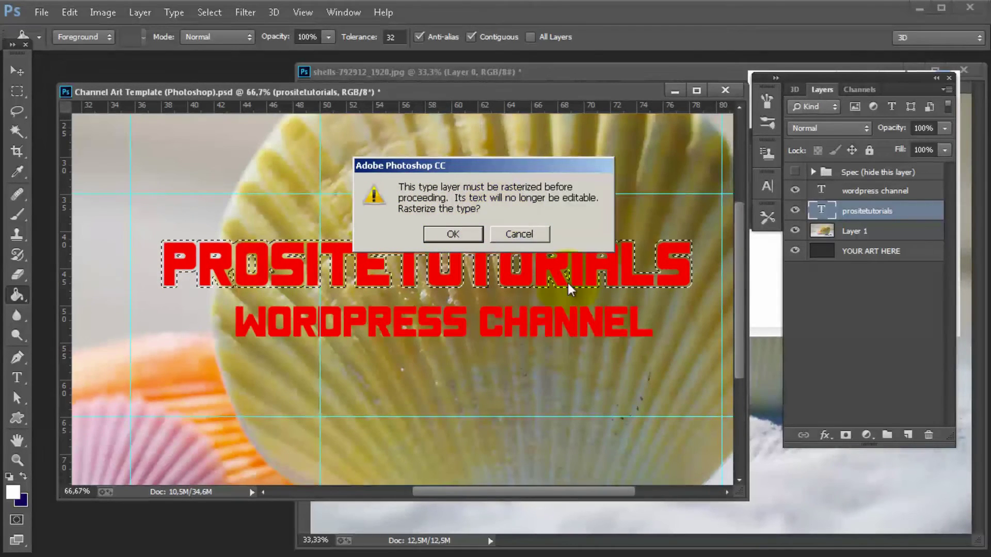
click(453, 231)
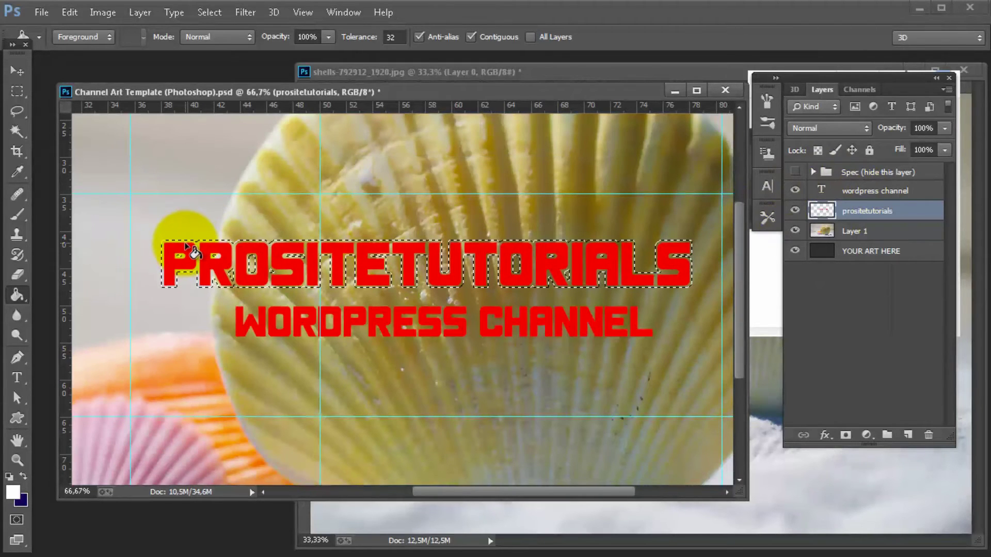
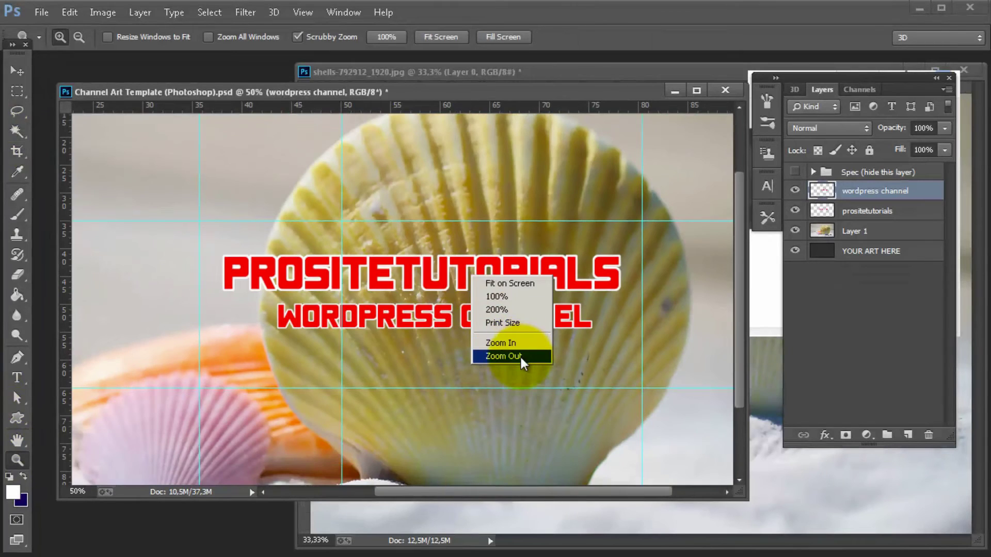
Open the finished channel art in Save for Web and inspect the shells and both titles in the optimized preview
click(524, 354)
right_click(535, 367)
click(535, 400)
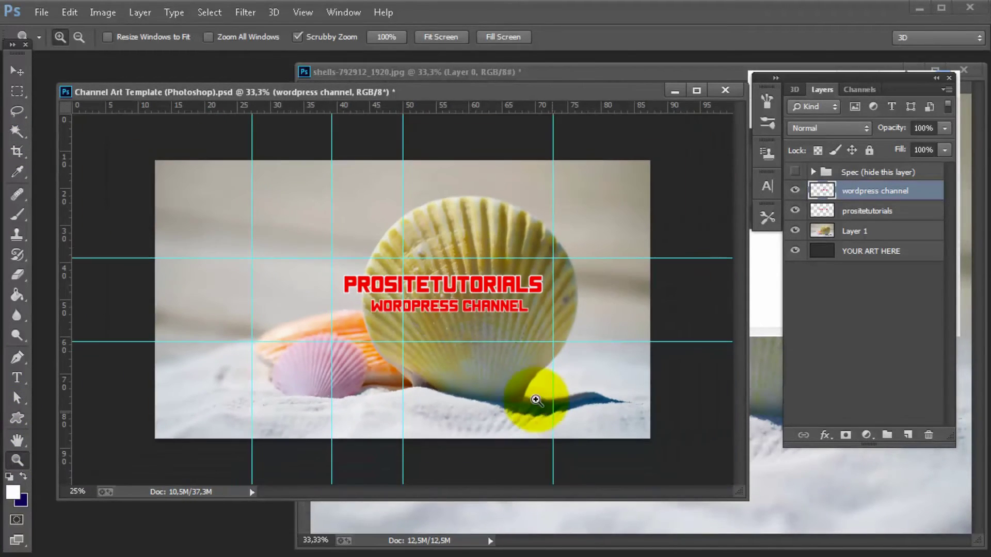
click(416, 307)
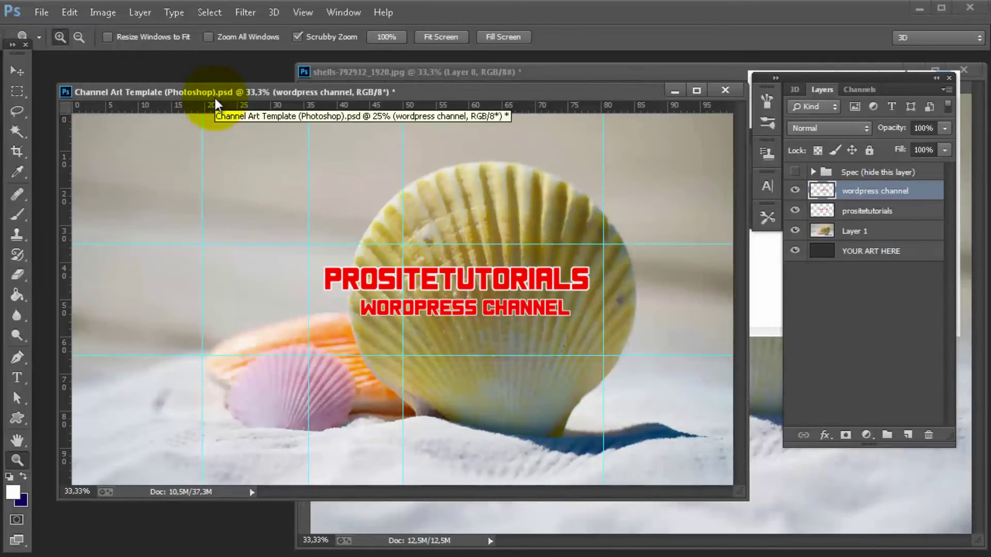
click(41, 12)
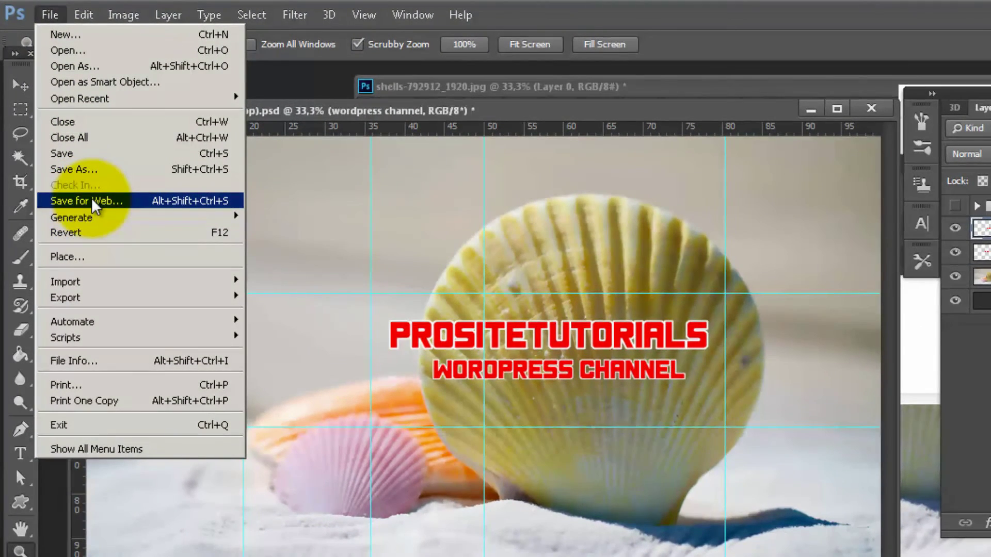
click(114, 199)
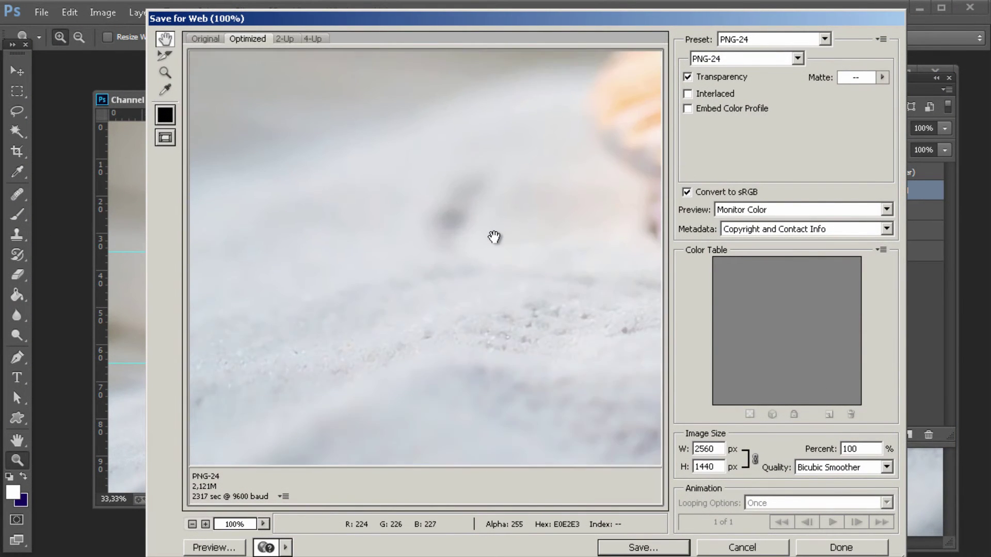
drag(493, 252, 221, 243)
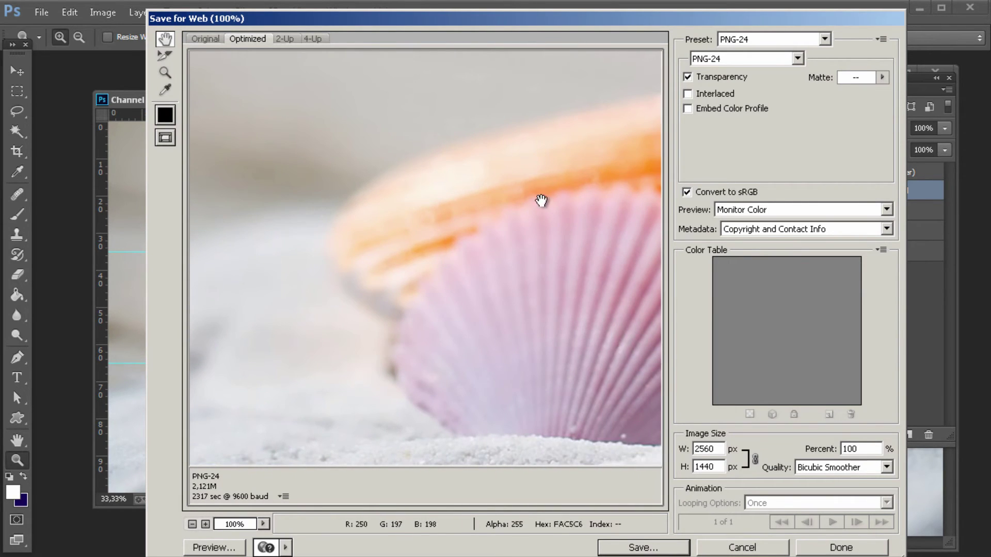
drag(540, 199, 237, 60)
drag(463, 86, 298, 159)
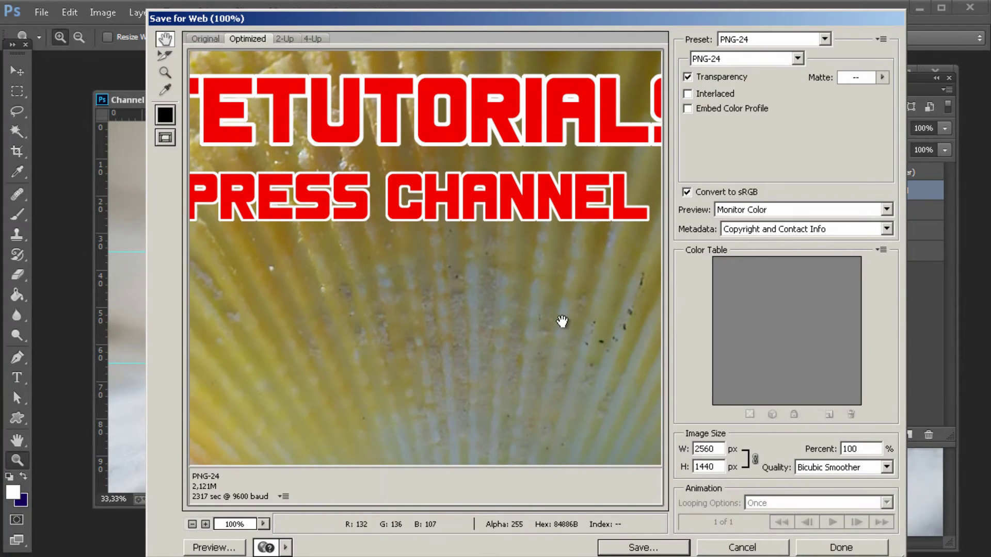
Save the optimized image to the Desktop as channel art beach.png
click(643, 547)
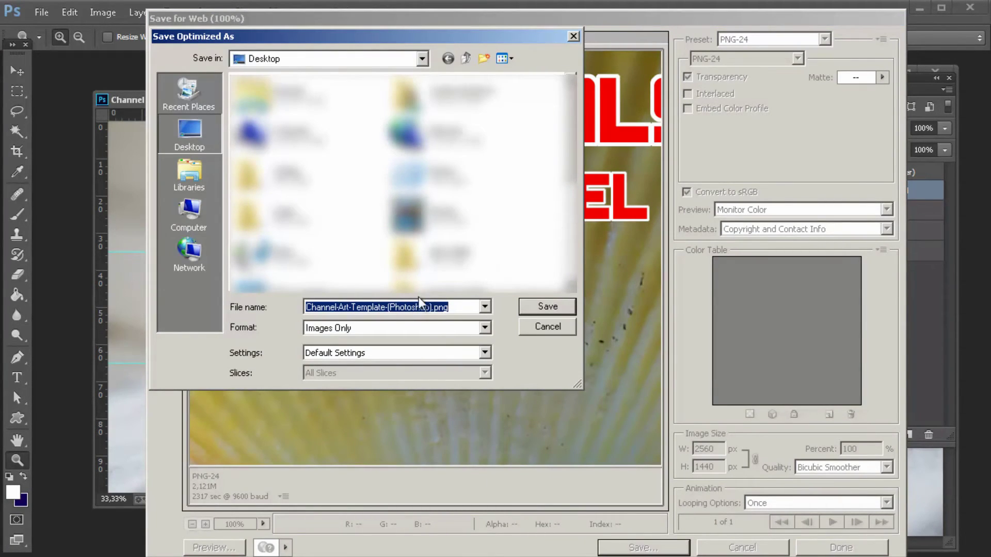
drag(433, 307, 306, 307)
text(channel a)
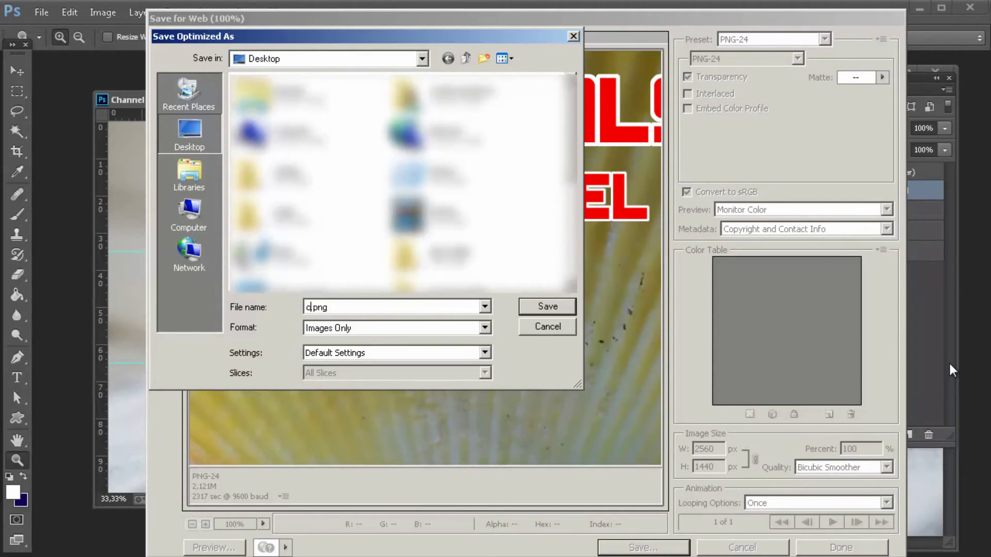
text(rt beach)
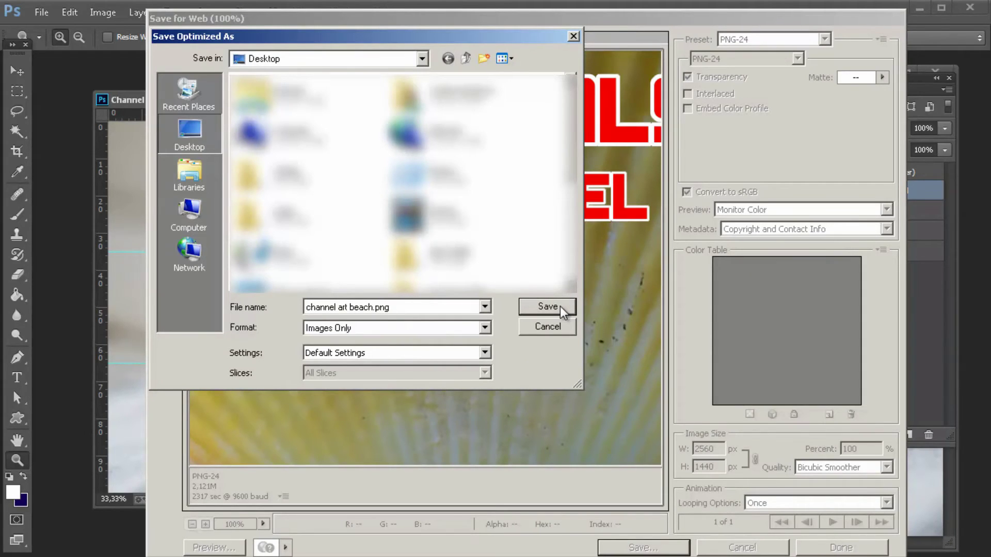
click(547, 306)
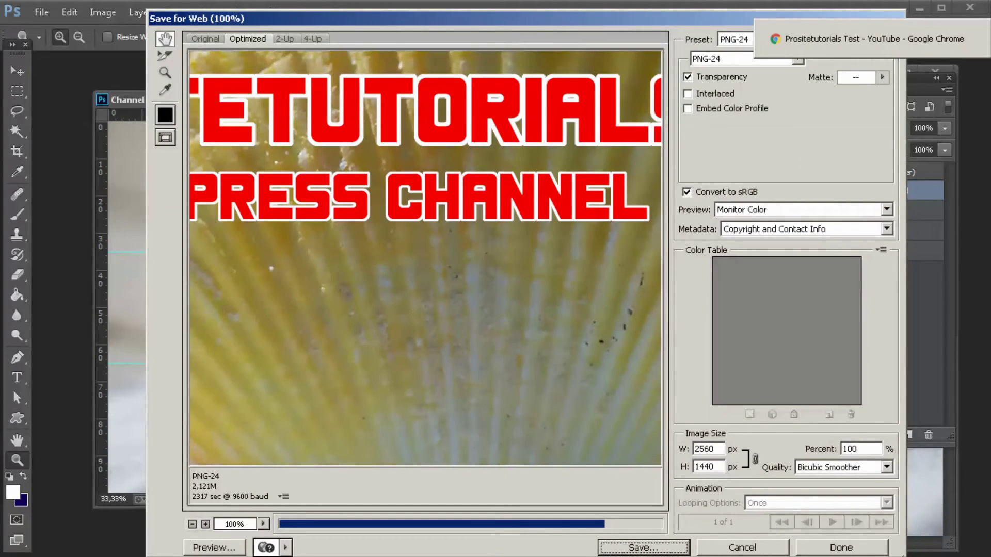
Switch to the YouTube channel page in Chrome and start adding channel art from a photo on the computer
key(alt+Tab)
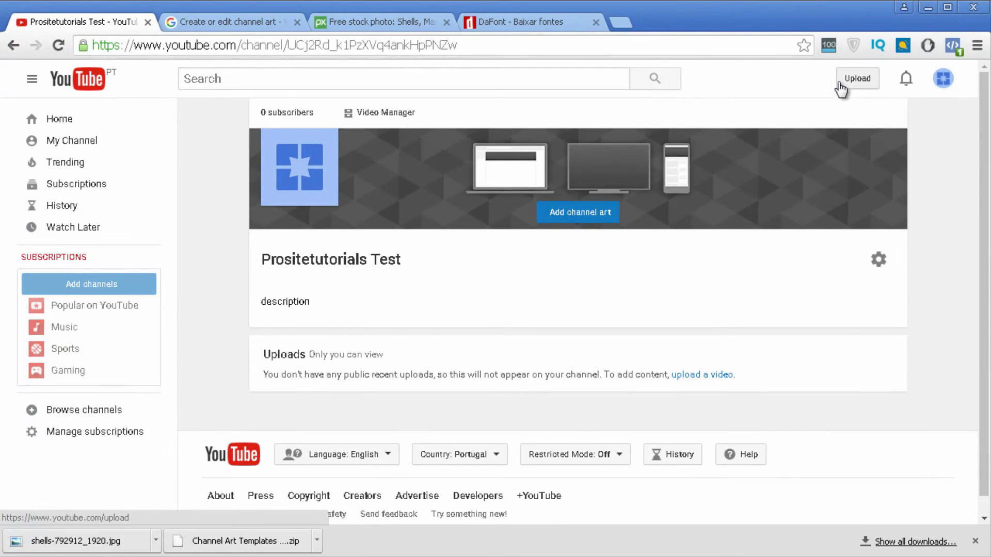
click(574, 216)
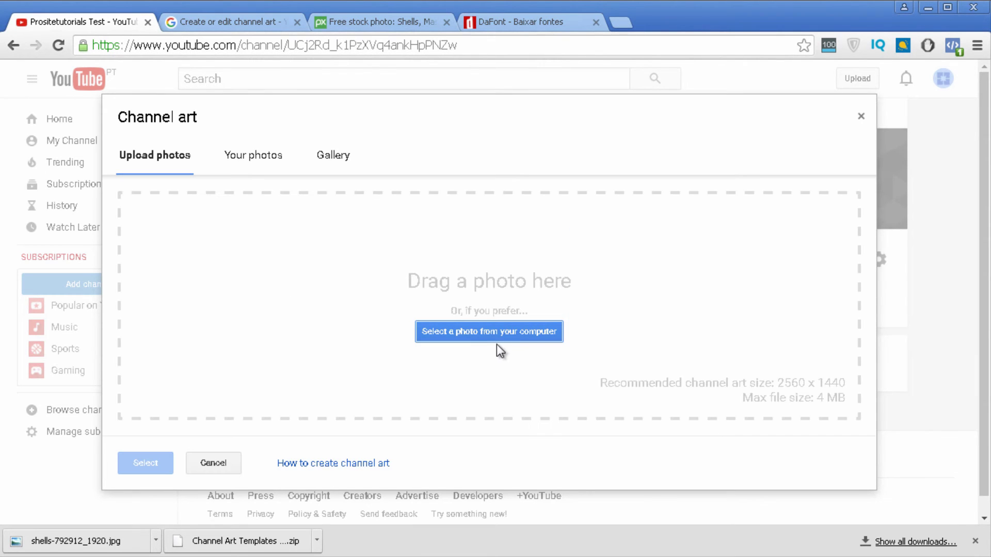
click(497, 336)
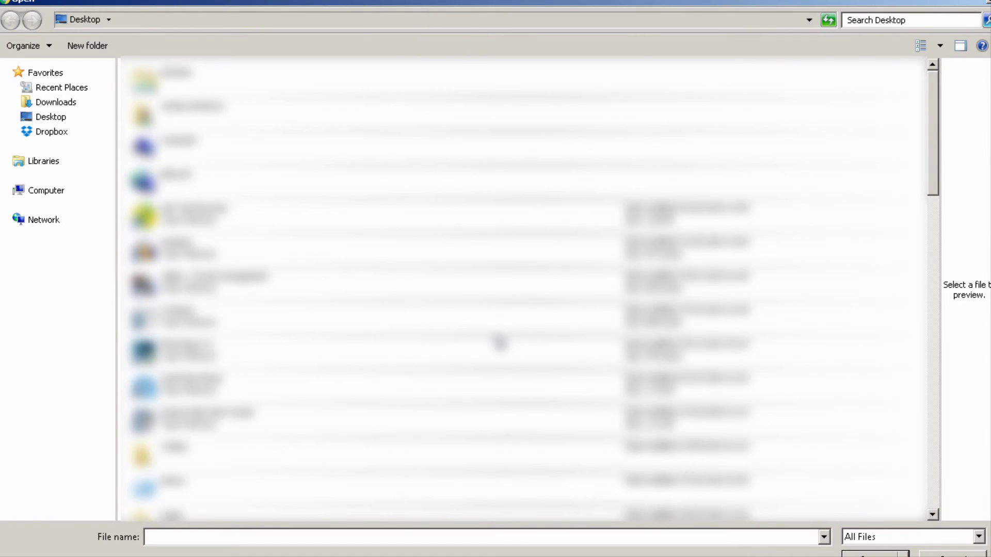
Upload channel-art-beach.png from the Desktop and apply it as the channel art with its default crop
click(498, 341)
scroll(498, 341, down, 5)
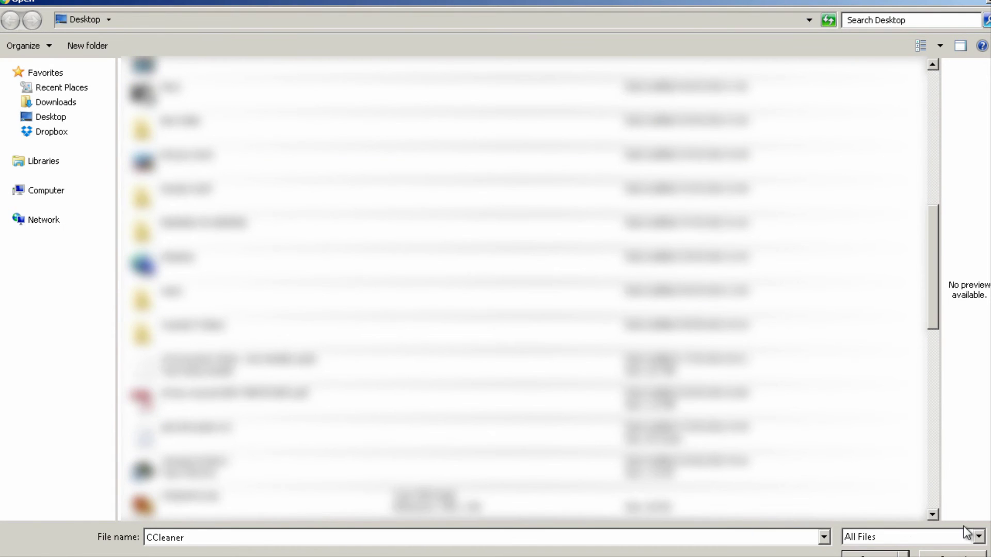
scroll(710, 340, down, 3)
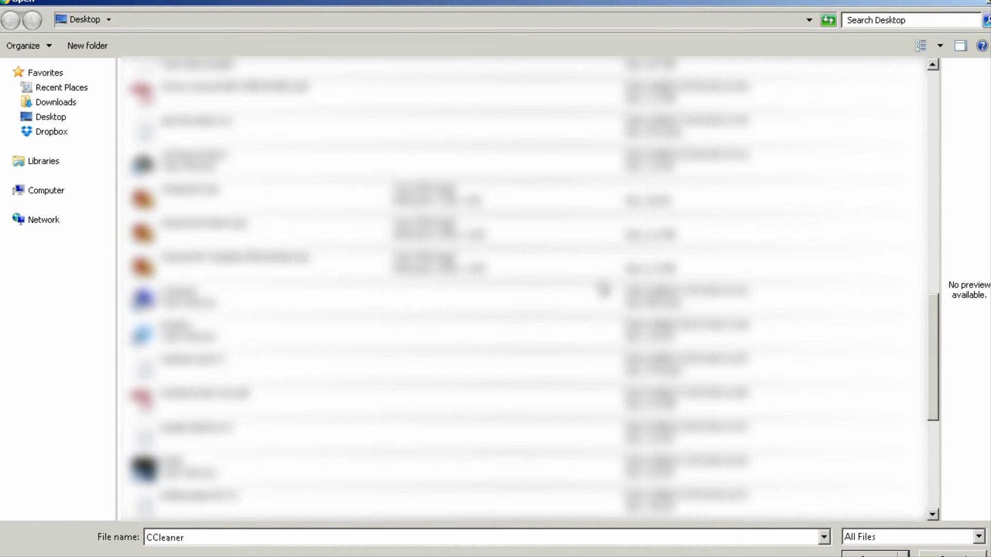
click(249, 231)
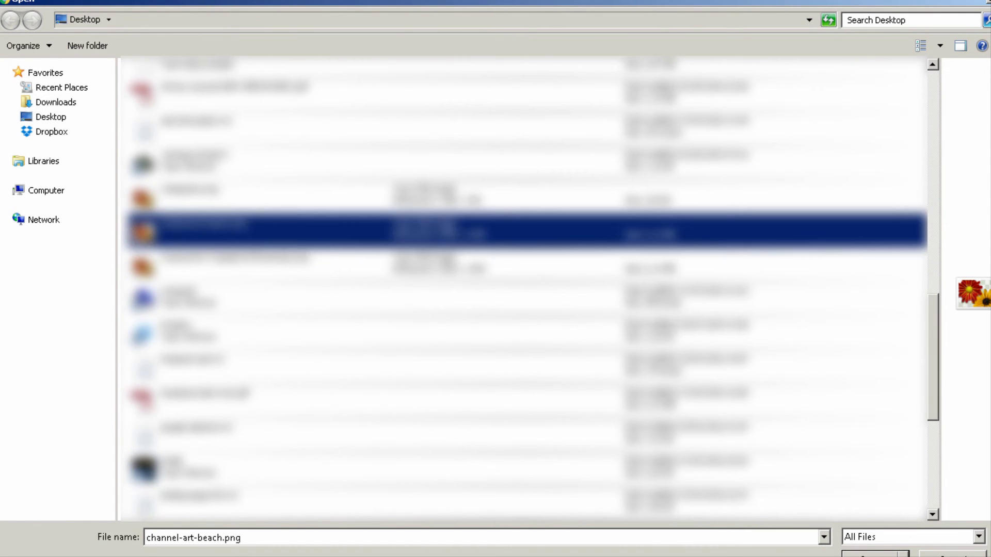
click(875, 554)
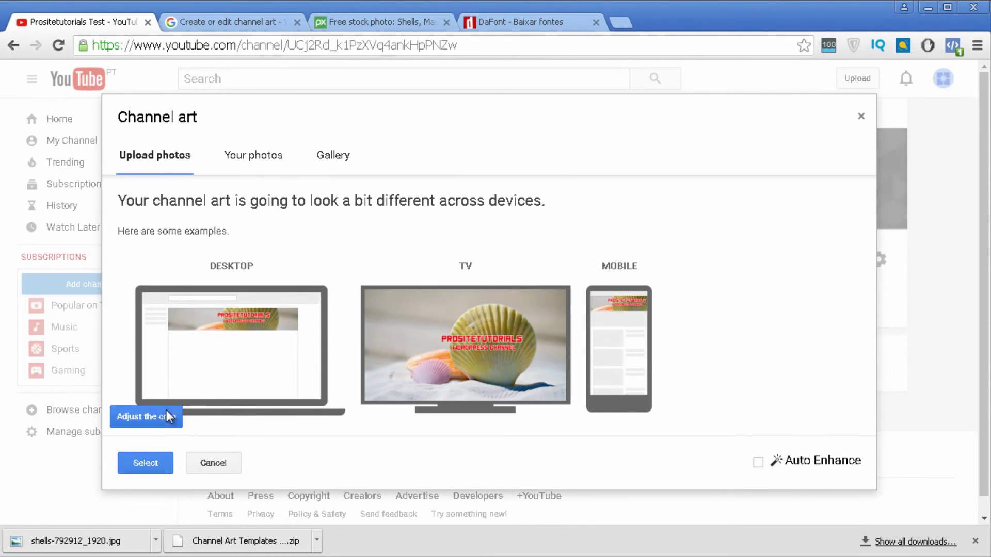
click(159, 461)
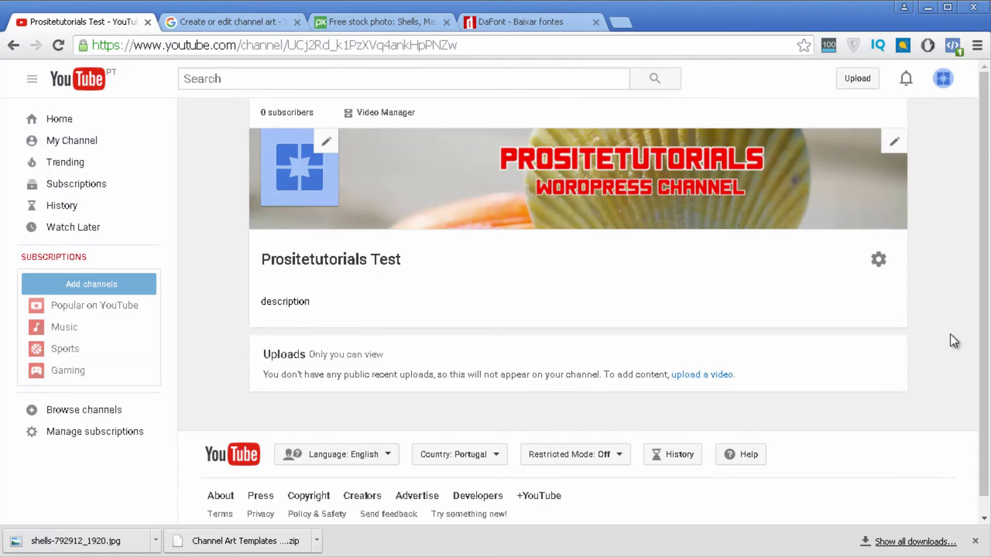
Switch to Photoshop, create a new blank document of 800 by 800 pixels and arrange its window so the whole canvas shows
mouse_move(990, 287)
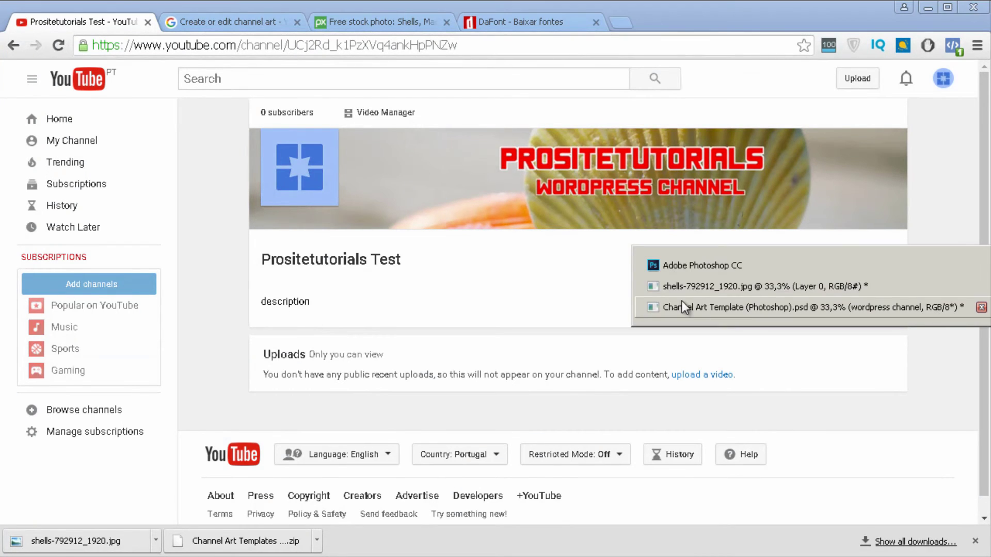
click(698, 269)
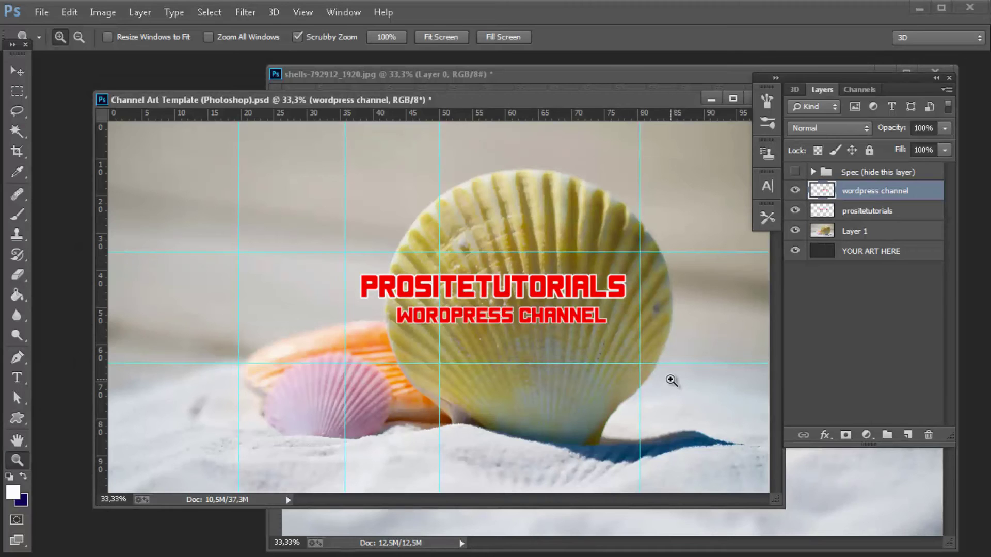
click(41, 12)
click(58, 30)
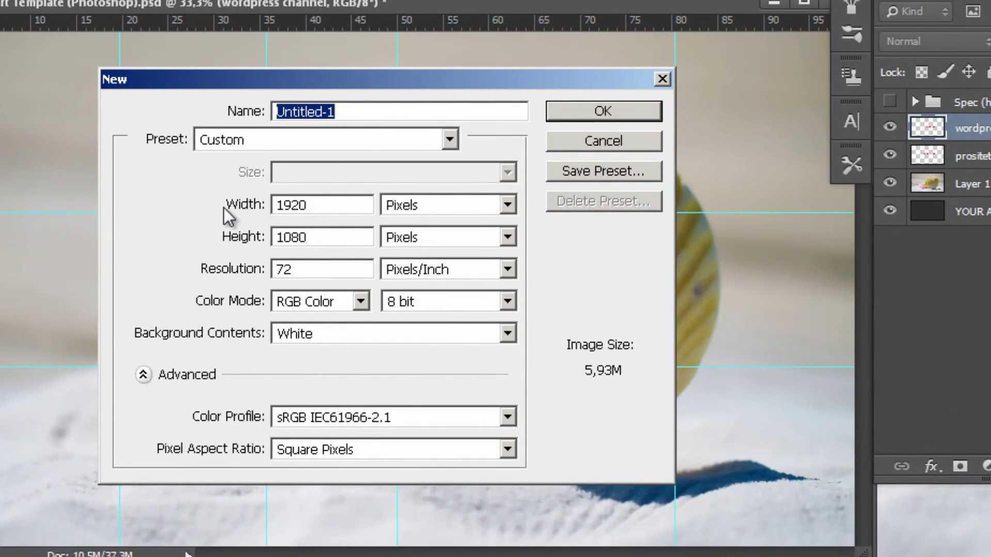
click(276, 205)
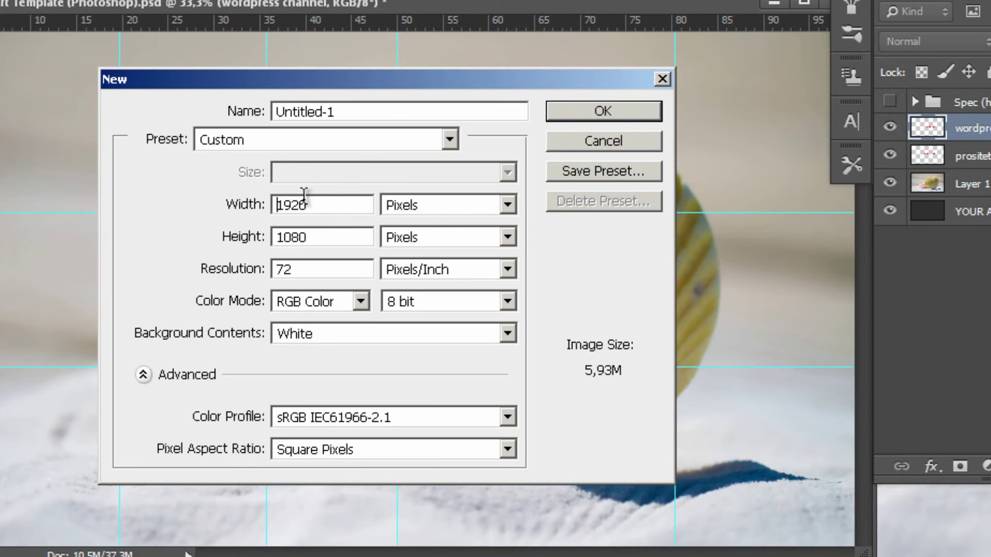
drag(329, 206, 237, 206)
text(800)
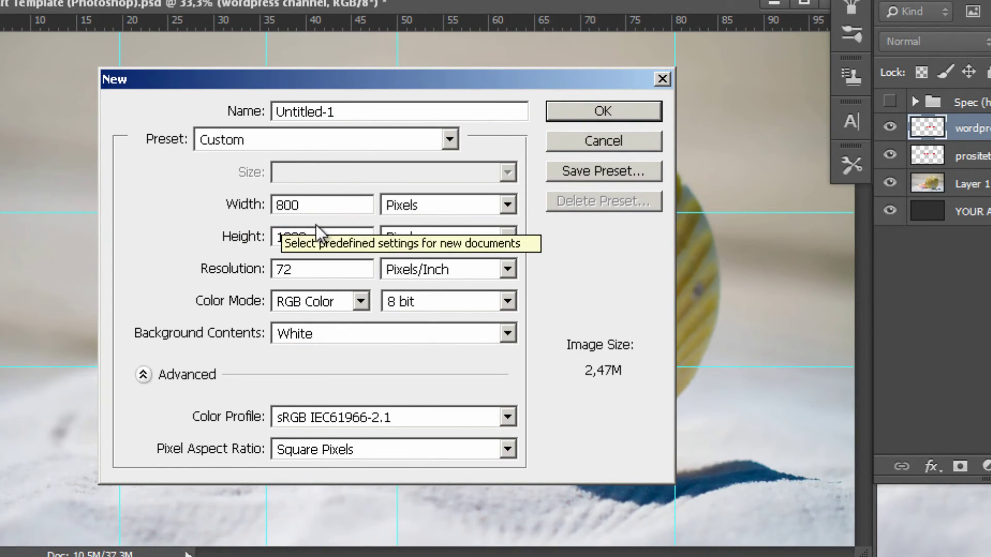
drag(316, 227, 67, 239)
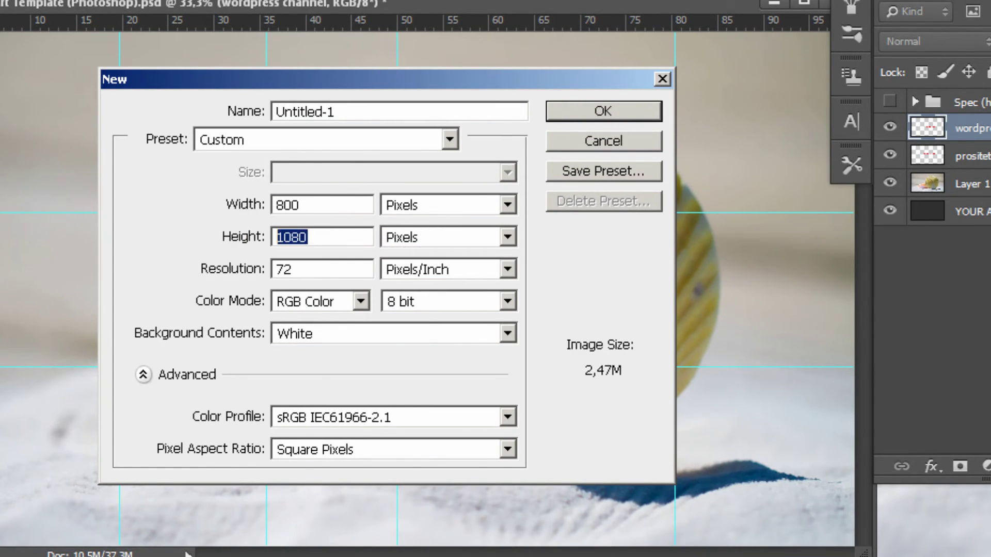
text(800)
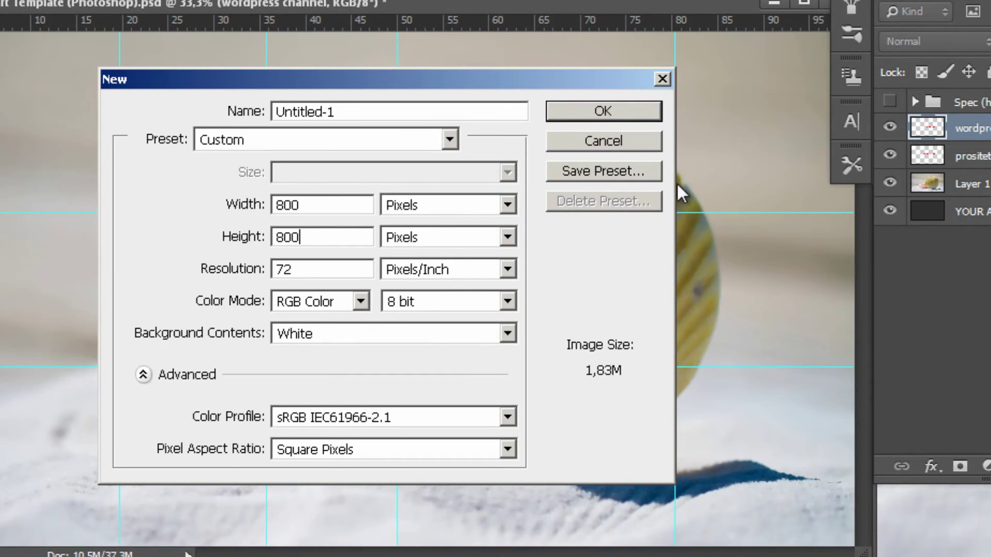
click(618, 113)
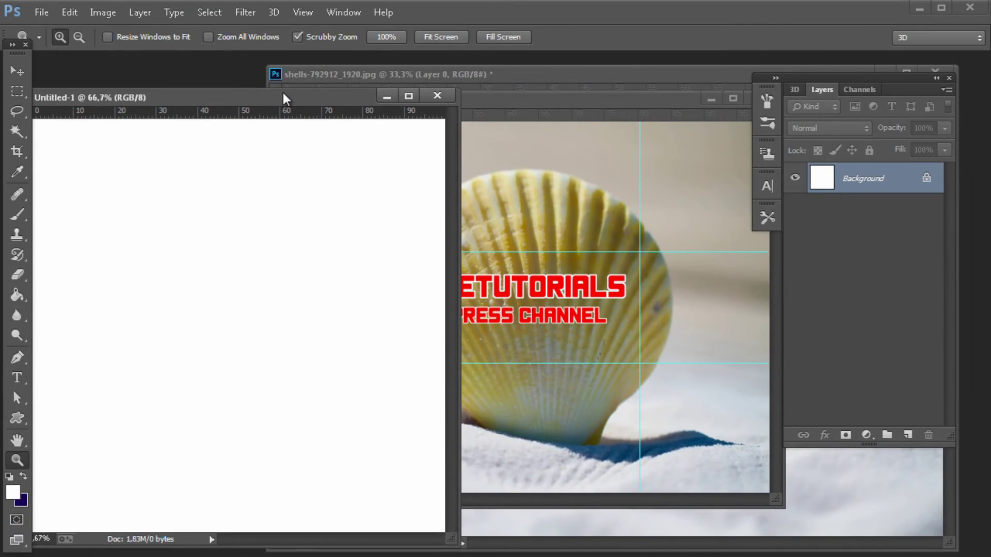
drag(256, 89, 166, 50)
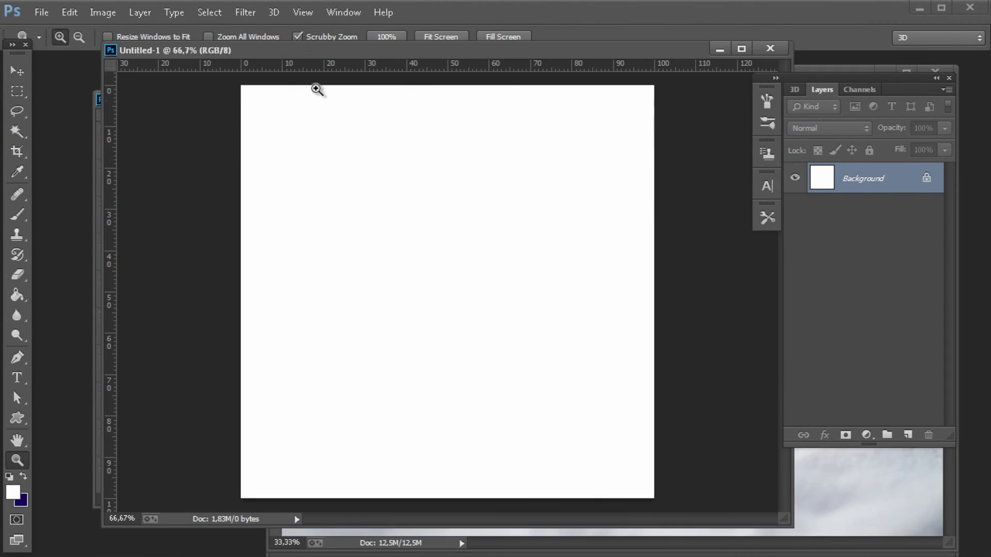
drag(622, 57, 612, 77)
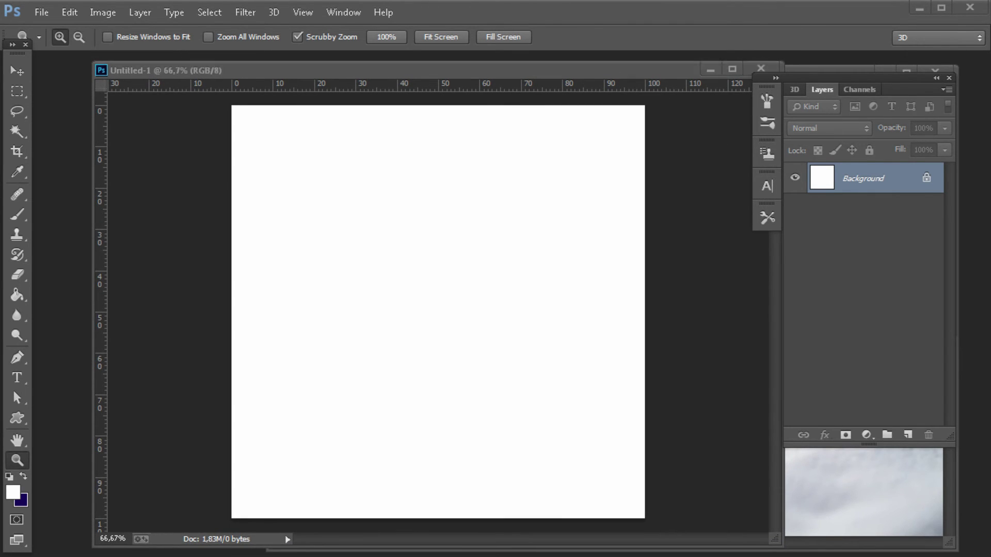
Switch to the Pixabay page in Chrome, dismiss the support overlay and search the image library for icons
key(alt+Tab)
click(356, 20)
scroll(742, 187, up, 2)
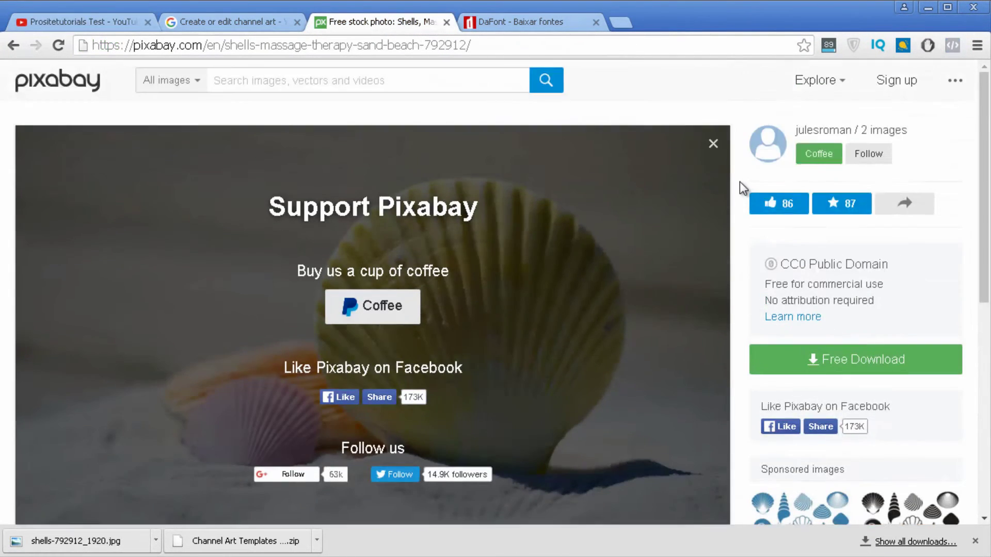
click(712, 144)
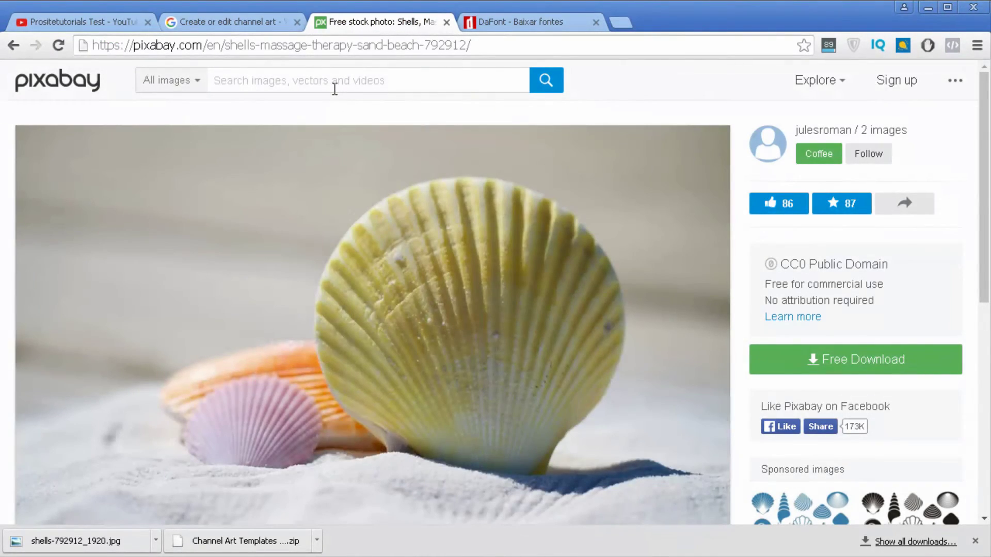
click(334, 88)
text(icons)
key(Return)
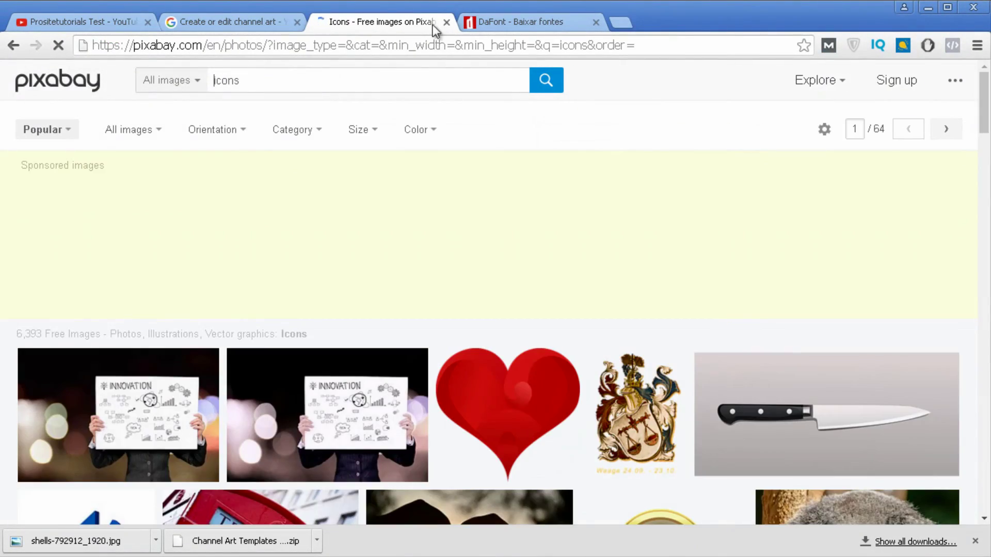
Look through the icons results on Pixabay for a suitable channel icon image
scroll(619, 268, down, 20)
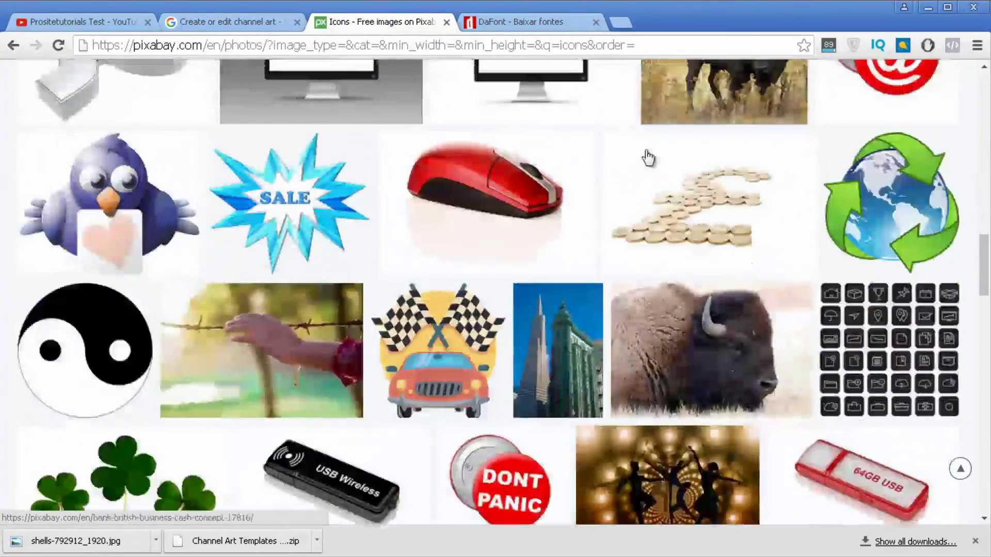
scroll(648, 157, up, 5)
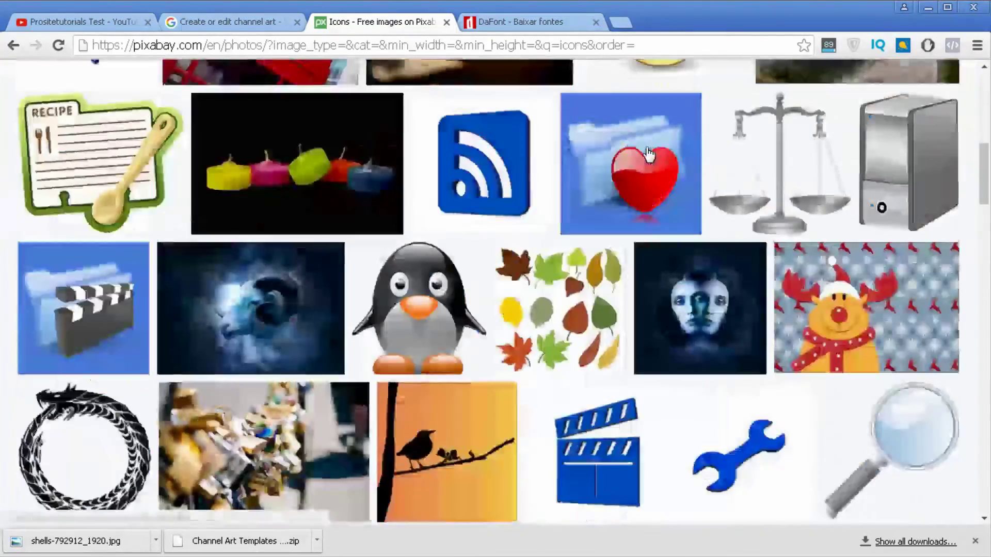
scroll(648, 153, down, 18)
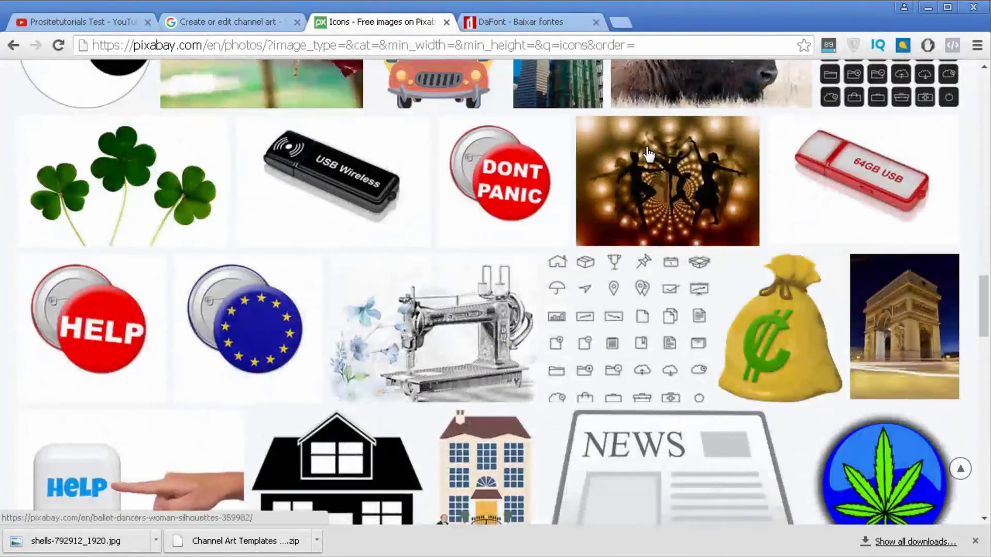
scroll(648, 154, down, 20)
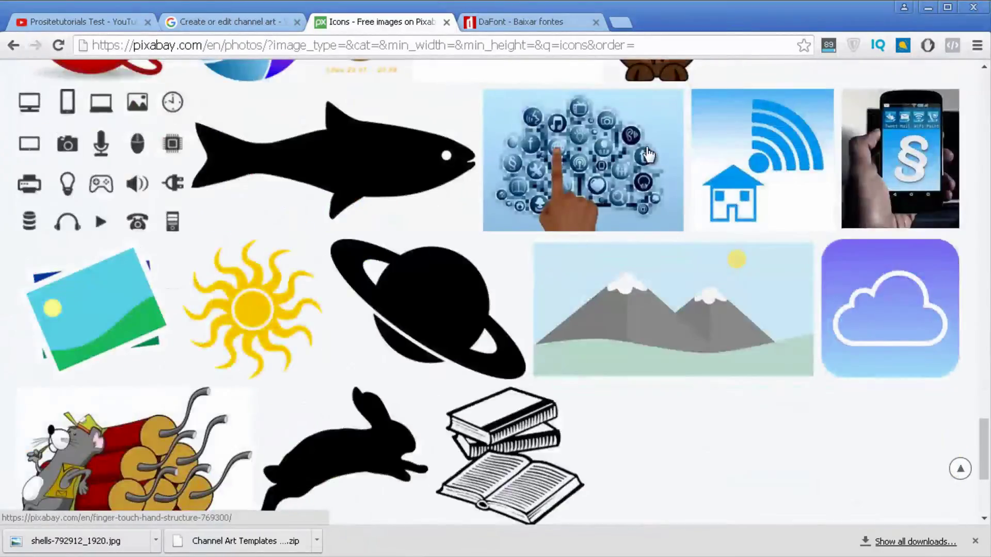
scroll(648, 154, up, 15)
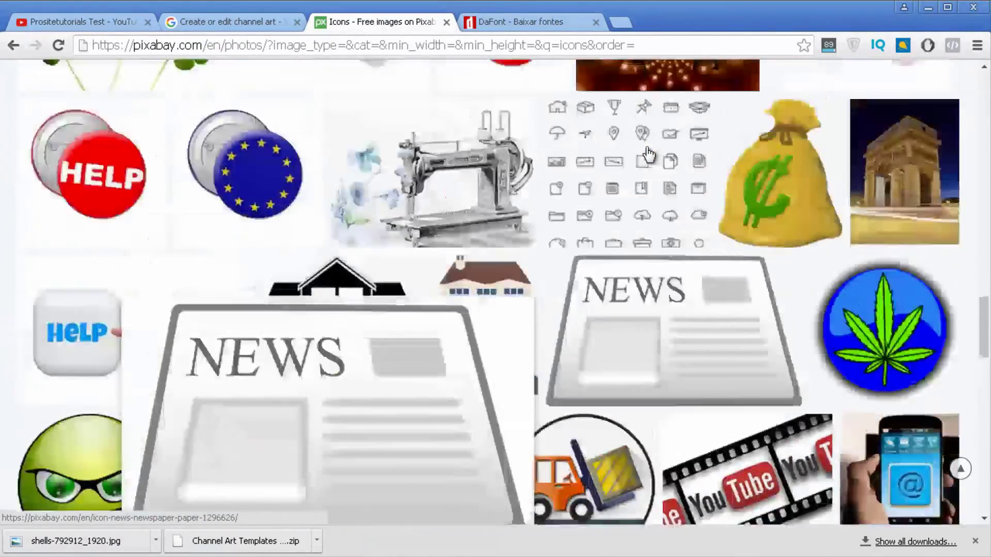
scroll(648, 154, up, 4)
scroll(648, 154, down, 16)
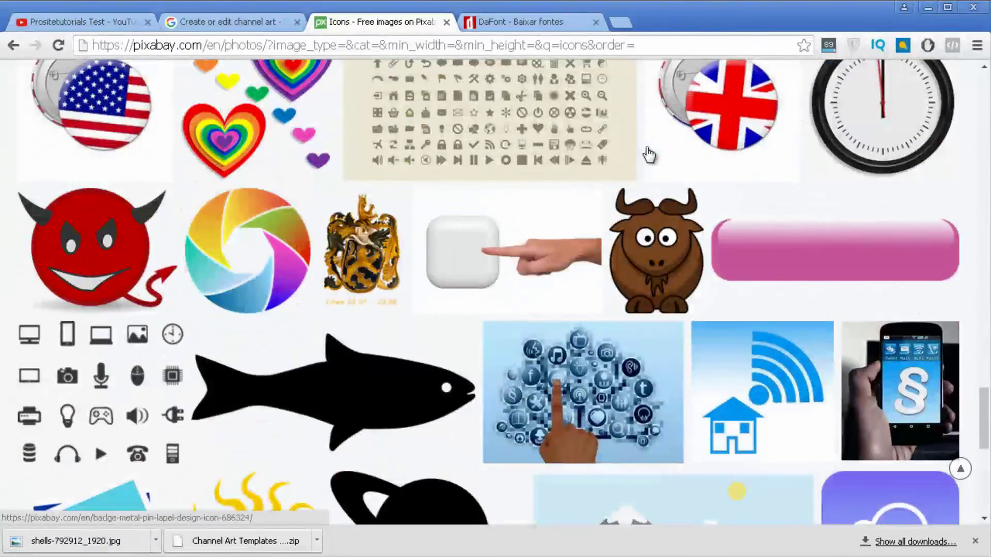
scroll(648, 154, up, 20)
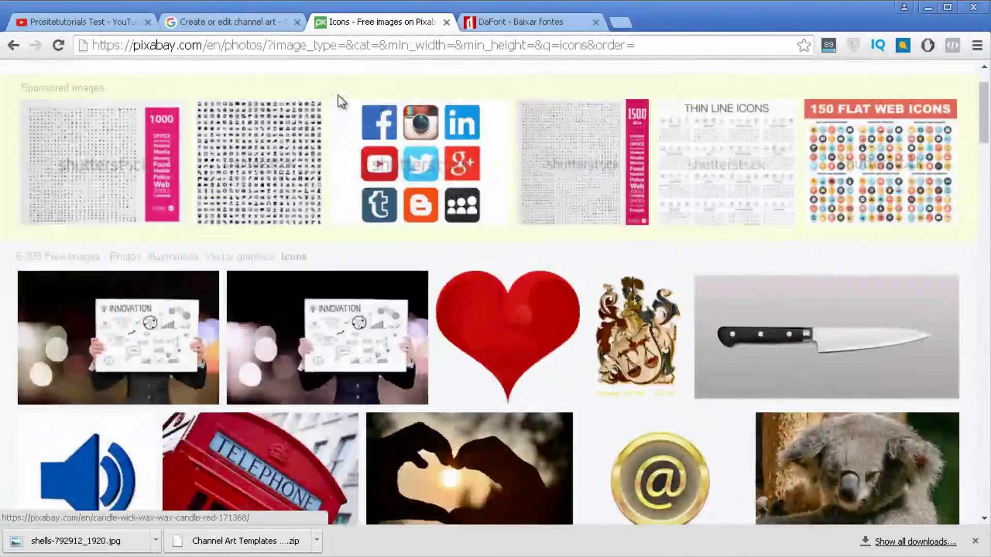
Search Pixabay for face and open the cartoon vector graphic of the man with glasses and a goatee
scroll(341, 101, up, 2)
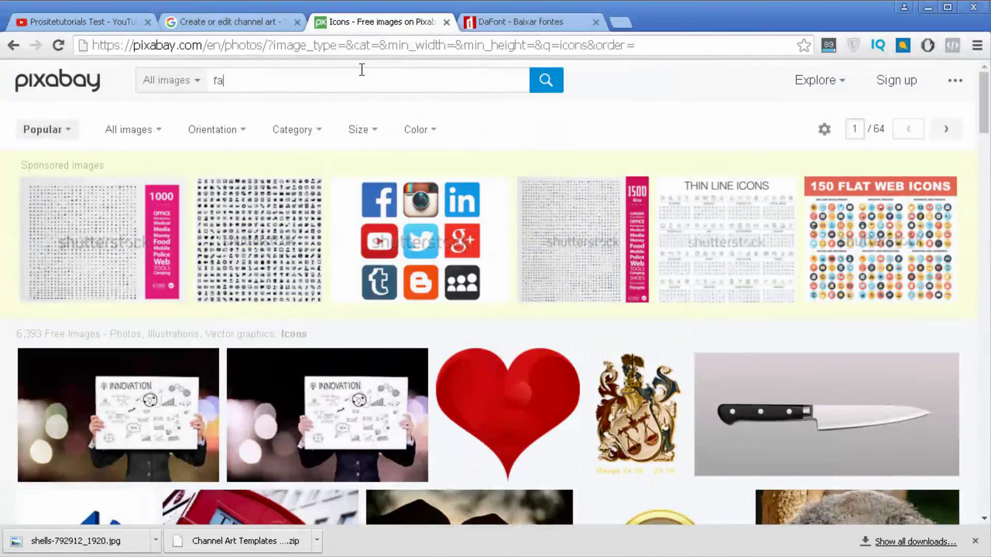
text(ce)
key(Return)
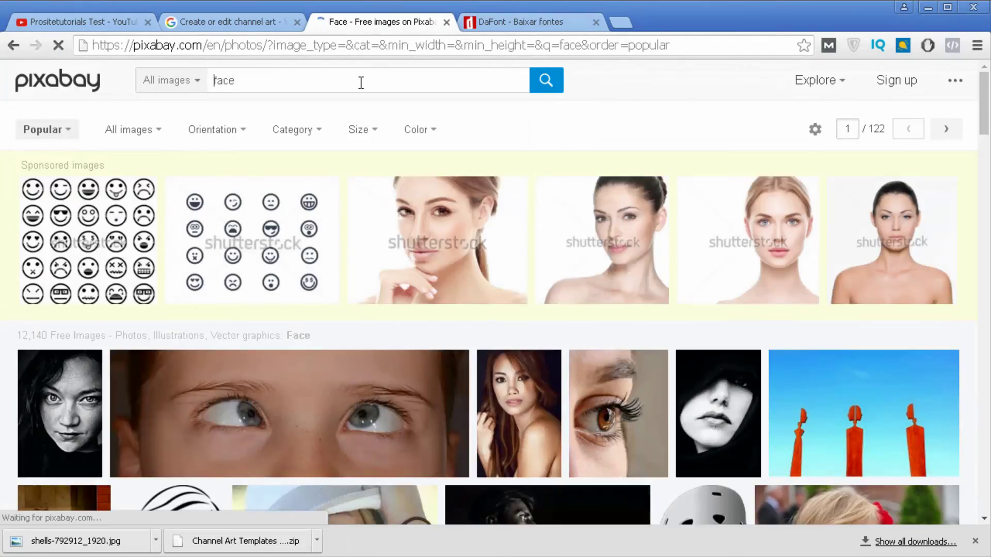
scroll(362, 82, down, 7)
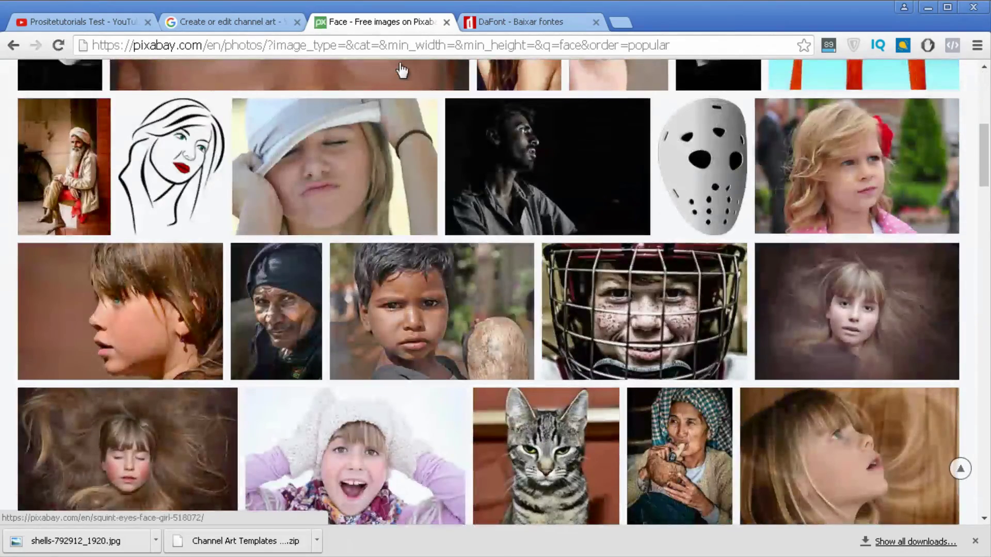
scroll(913, 162, down, 11)
scroll(913, 161, down, 9)
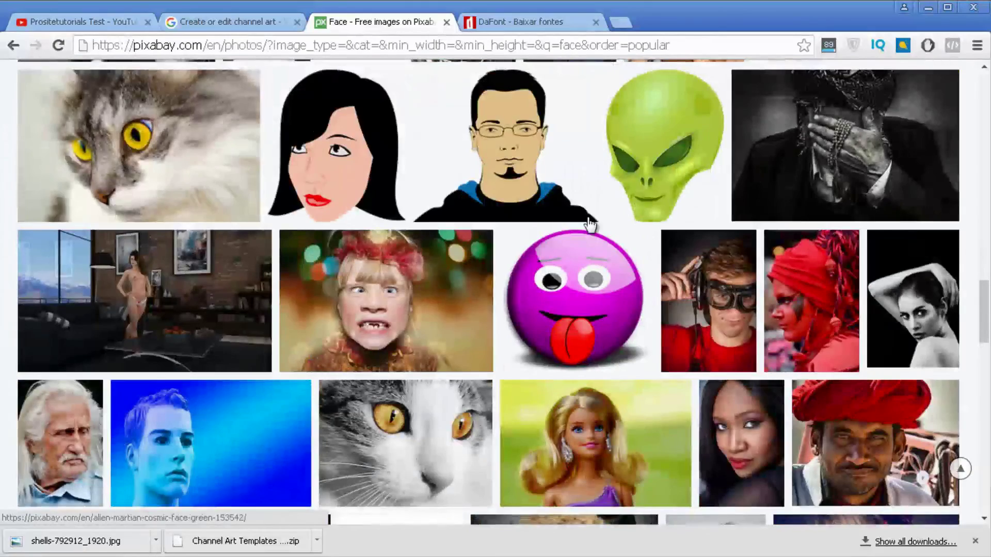
click(484, 129)
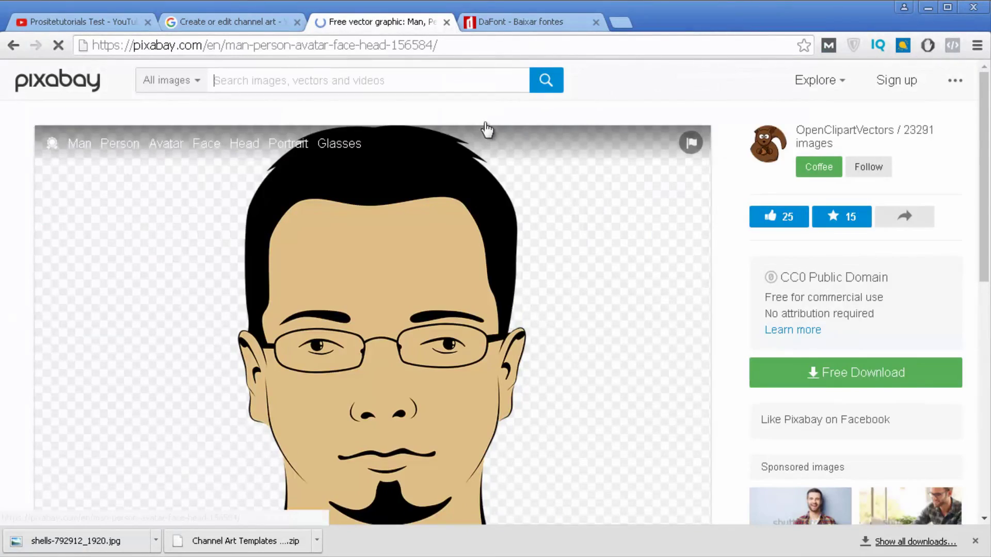
Download the man vector graphic for free in size M (1280×1055), completing the captcha
scroll(501, 461, down, 2)
scroll(308, 442, down, 3)
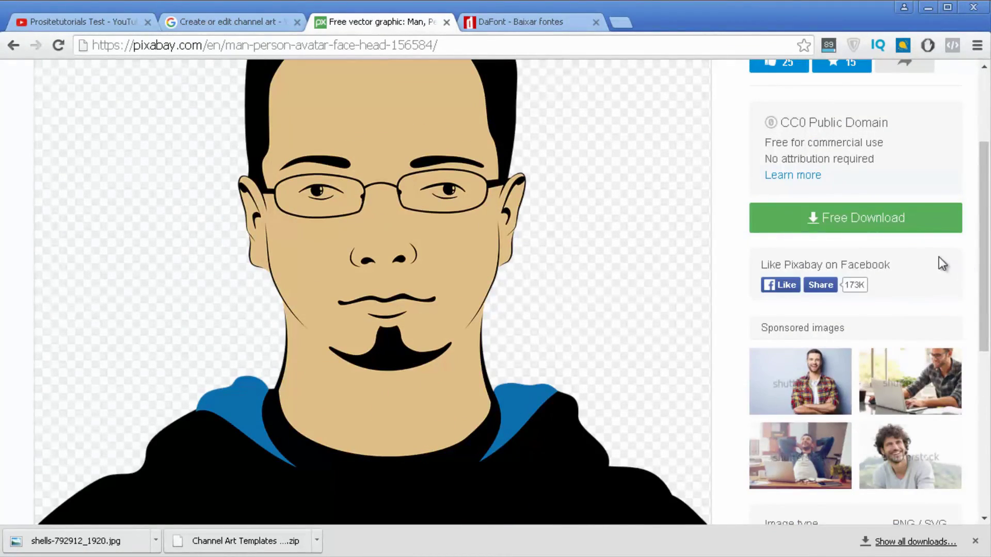
click(893, 220)
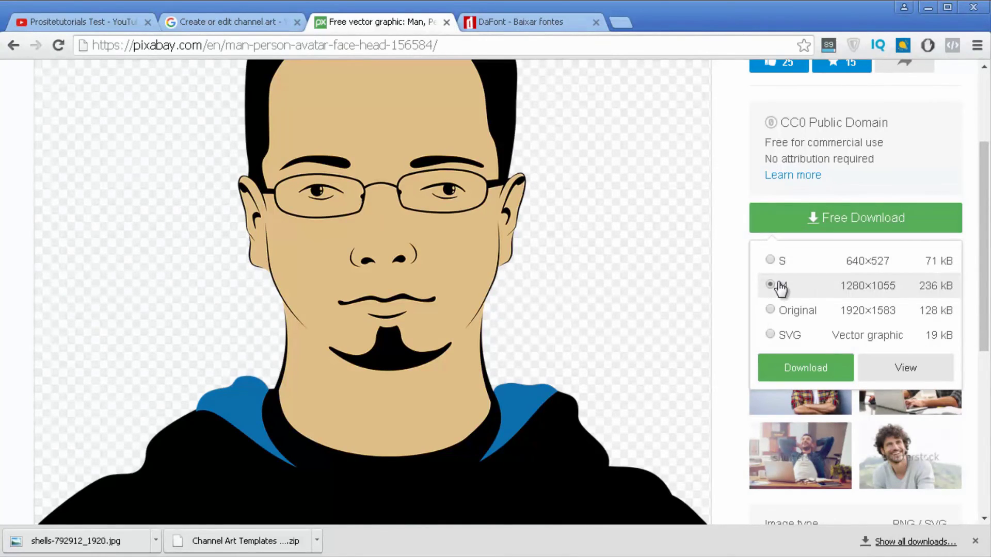
click(802, 268)
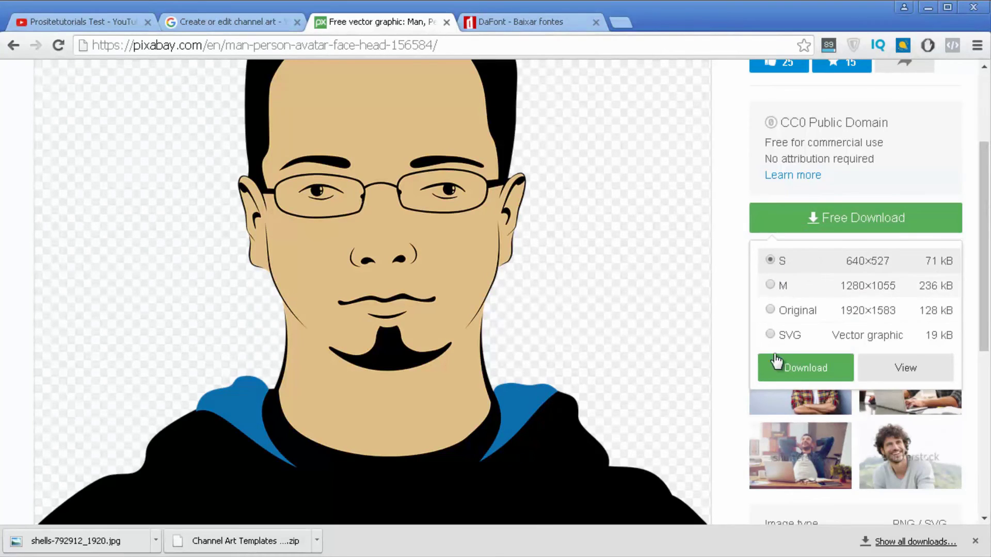
click(803, 289)
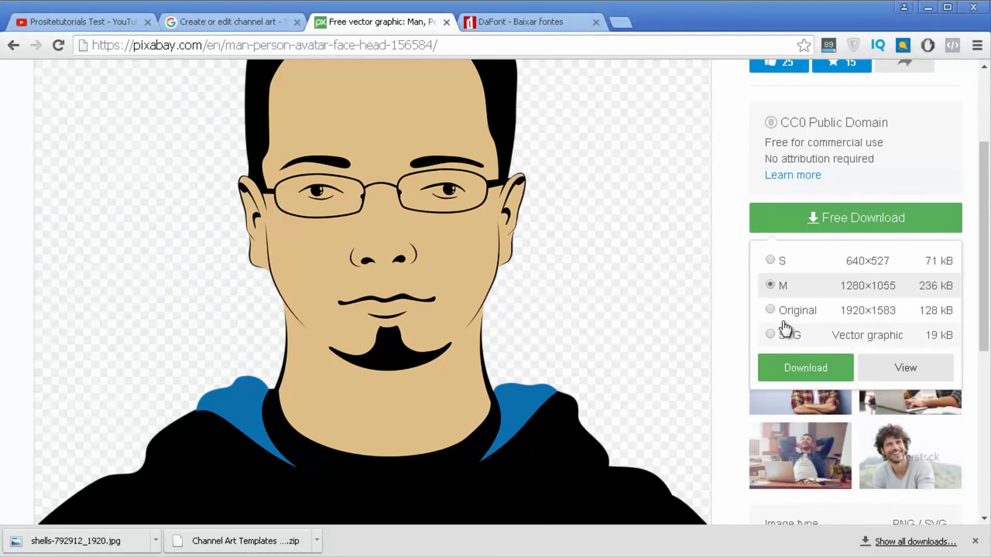
click(816, 369)
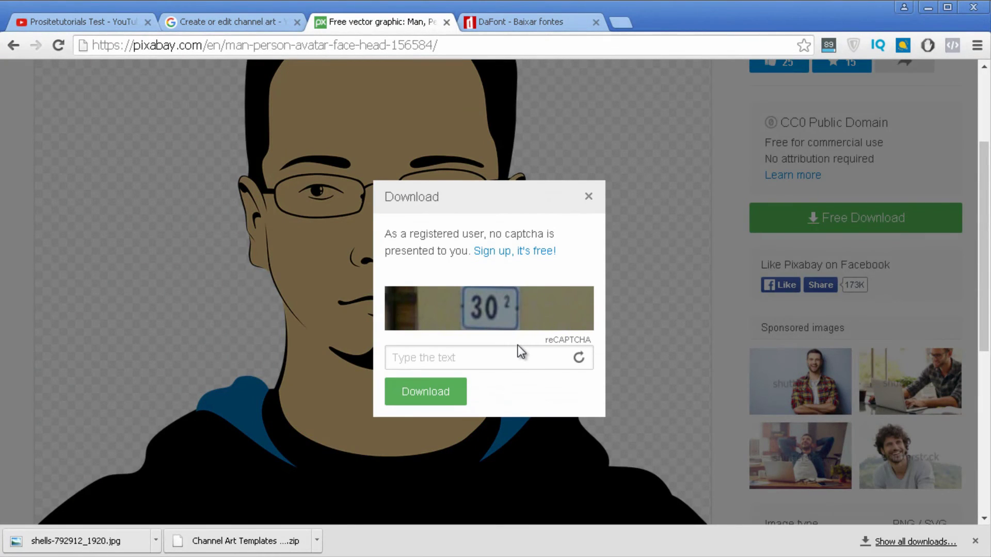
click(523, 356)
text(302)
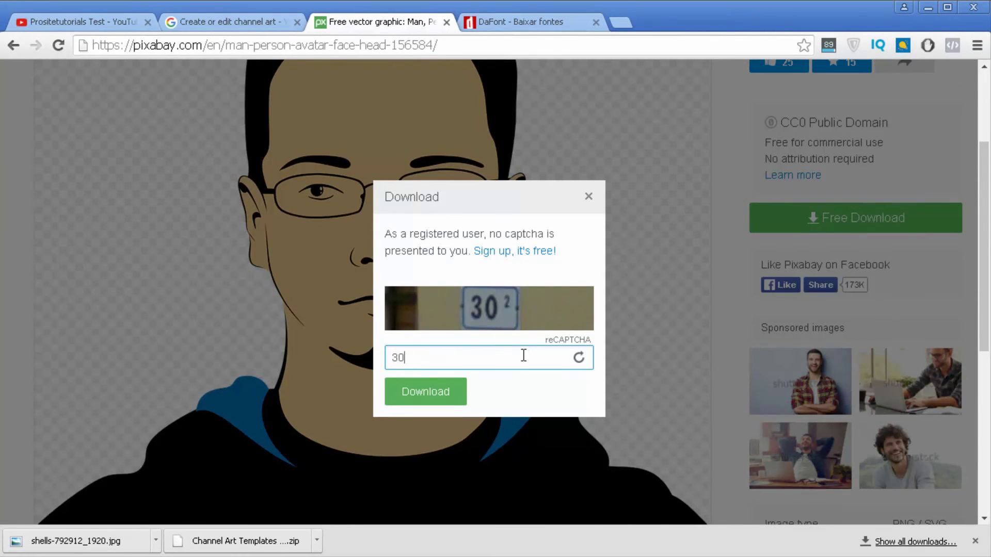
click(445, 393)
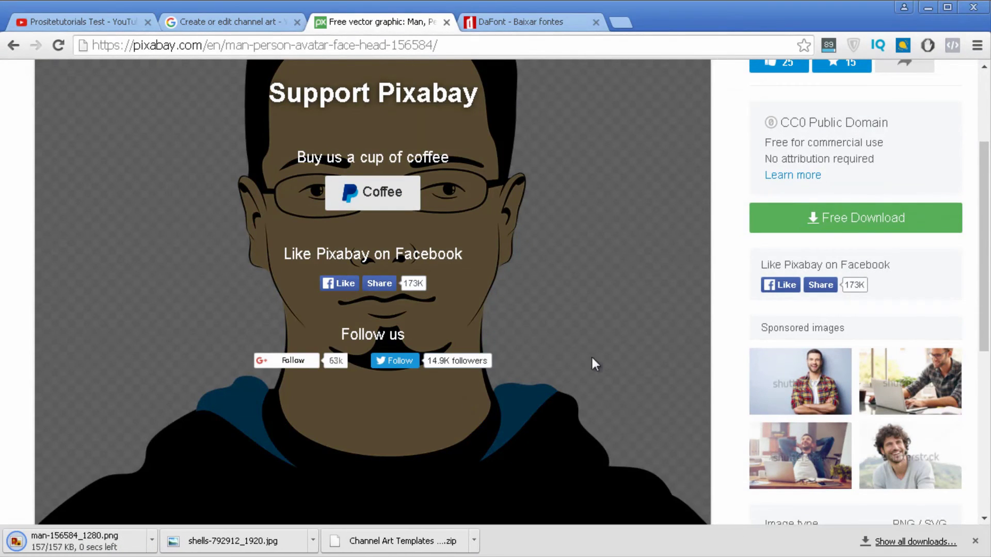
Switch to Photoshop, move the shells photo window out of the way and bring the blank 800-pixel document to the front
mouse_move(942, 298)
click(846, 256)
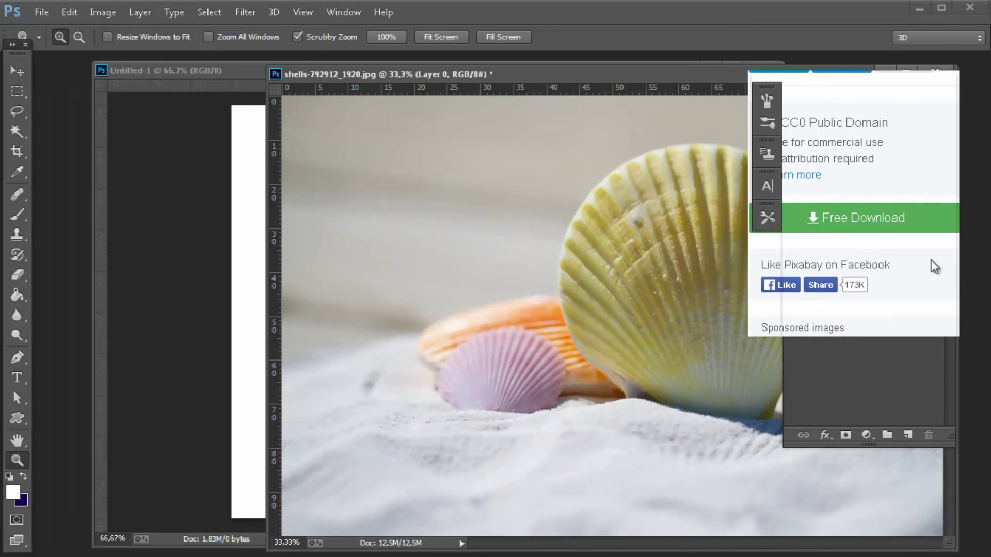
drag(320, 75, 685, 189)
click(415, 78)
drag(415, 77, 365, 81)
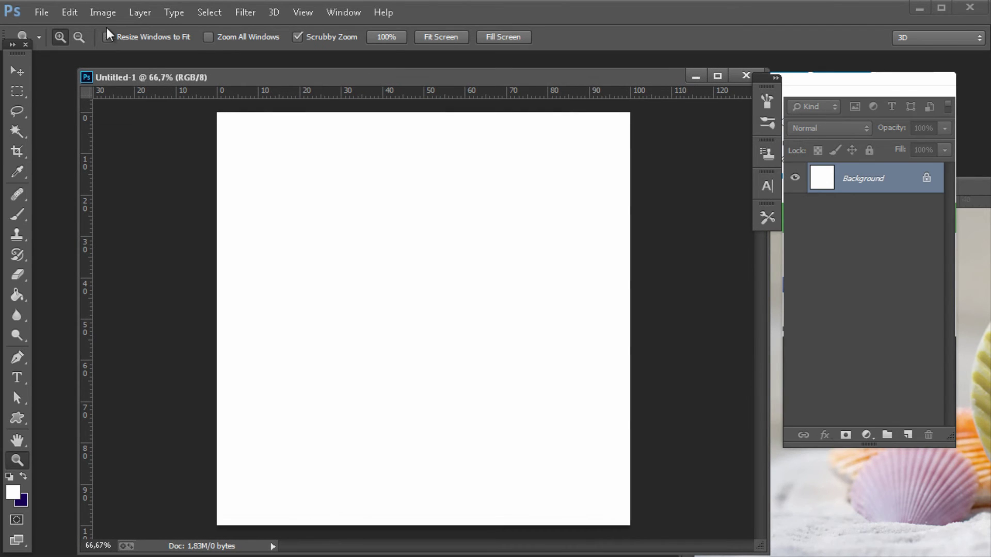
Open man-156584_1280.png from the Downloads folder and move its window clear of the tools, over the blank document
click(40, 12)
click(114, 71)
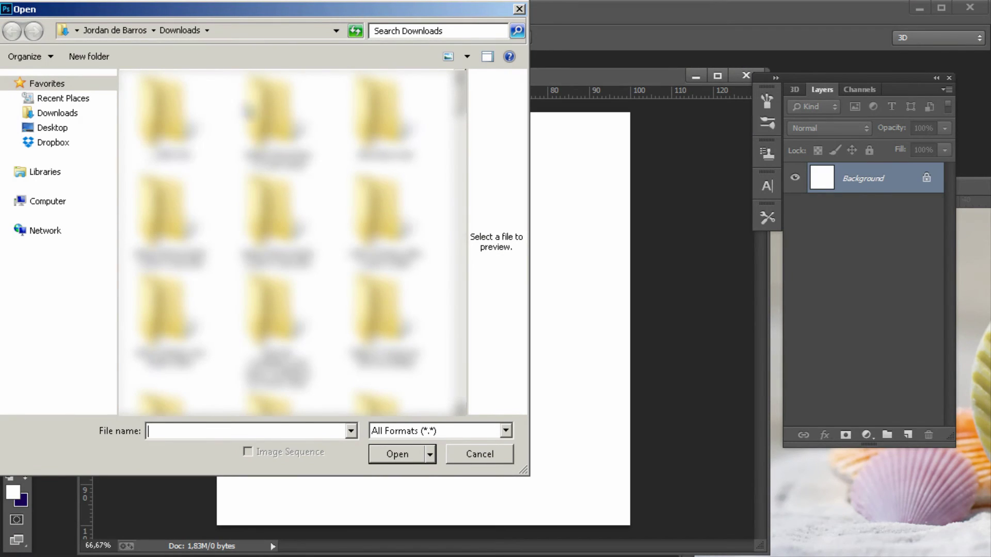
click(81, 114)
click(176, 106)
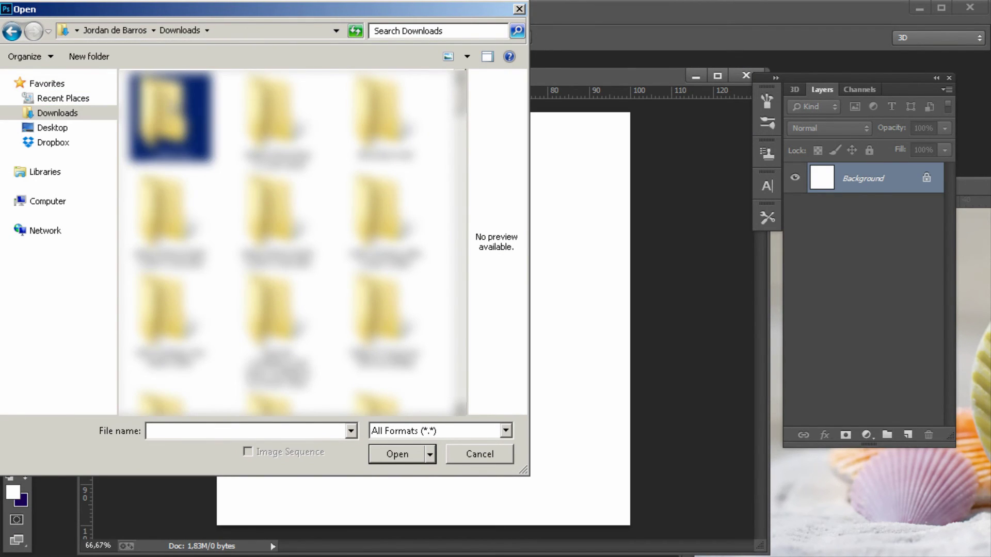
scroll(292, 243, down, 10)
click(278, 113)
click(387, 113)
click(188, 202)
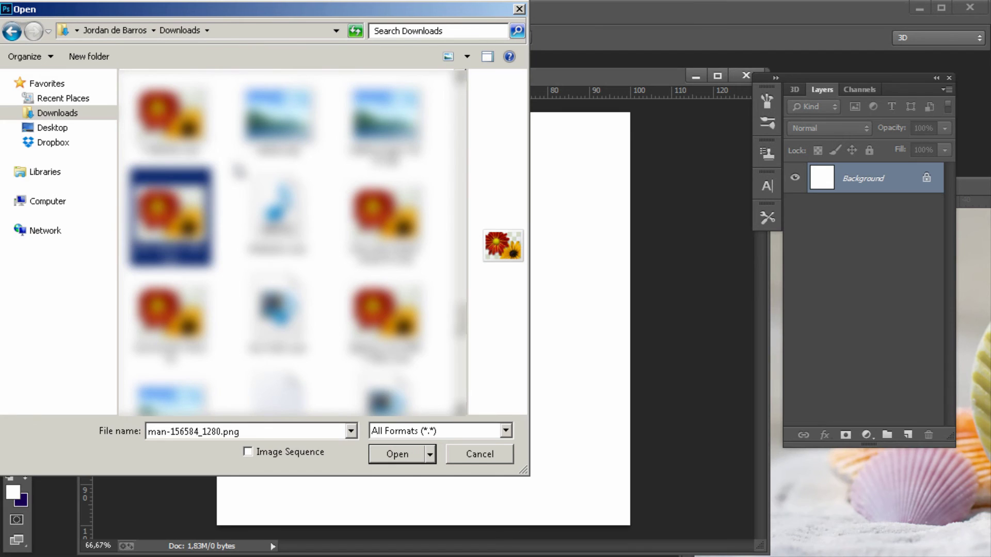
double_click(188, 202)
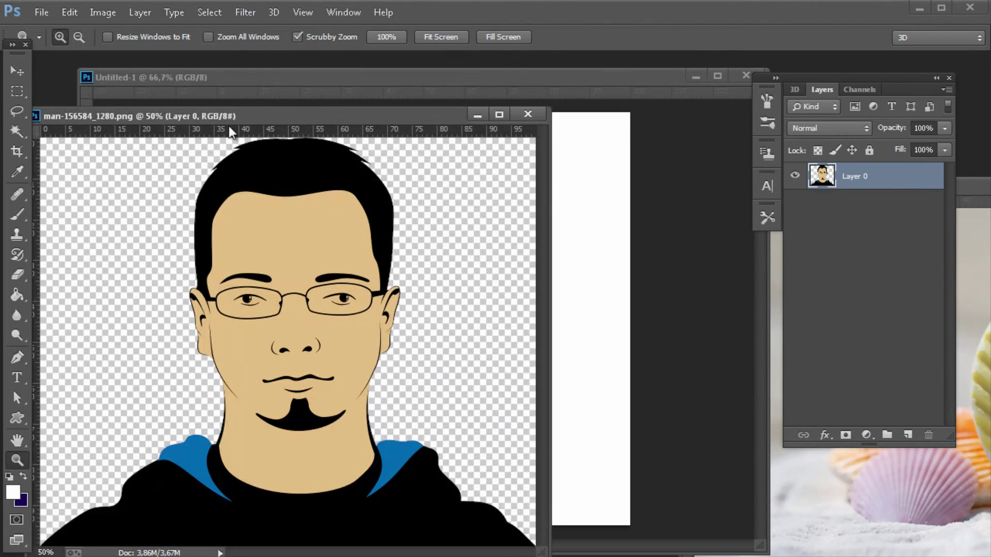
drag(241, 64, 379, 150)
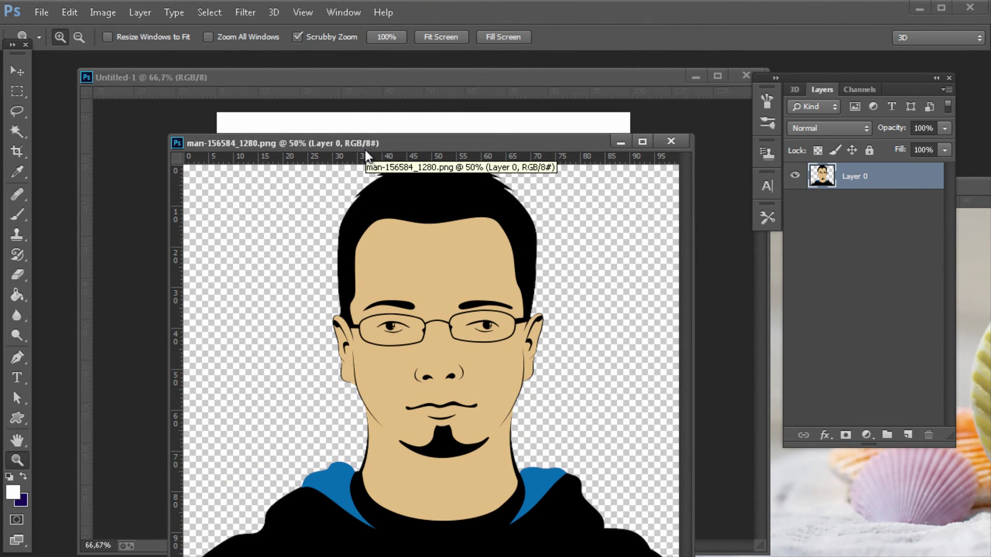
Resize the man image to 800 pixels wide with proportions kept, using Bicubic Sharper (reduction) resampling
click(18, 71)
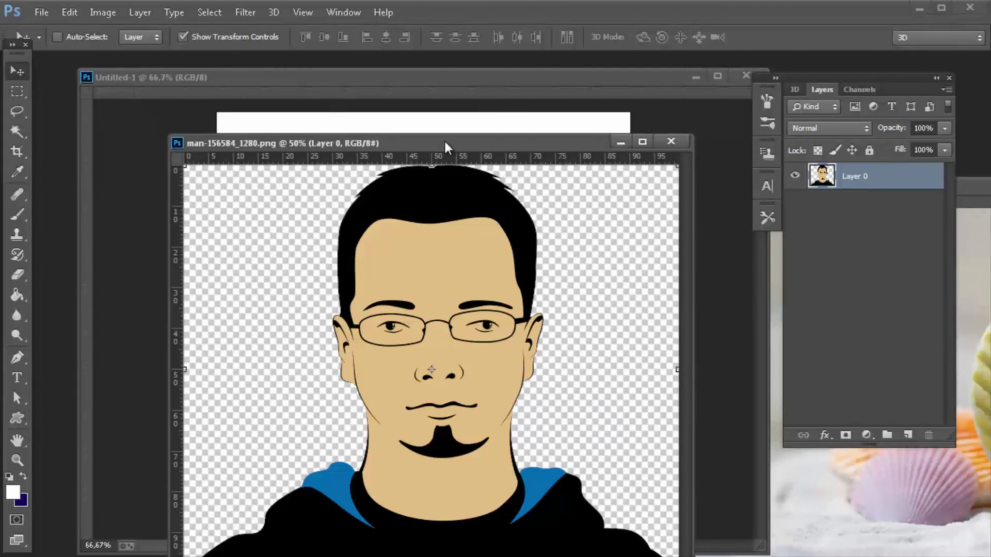
click(103, 12)
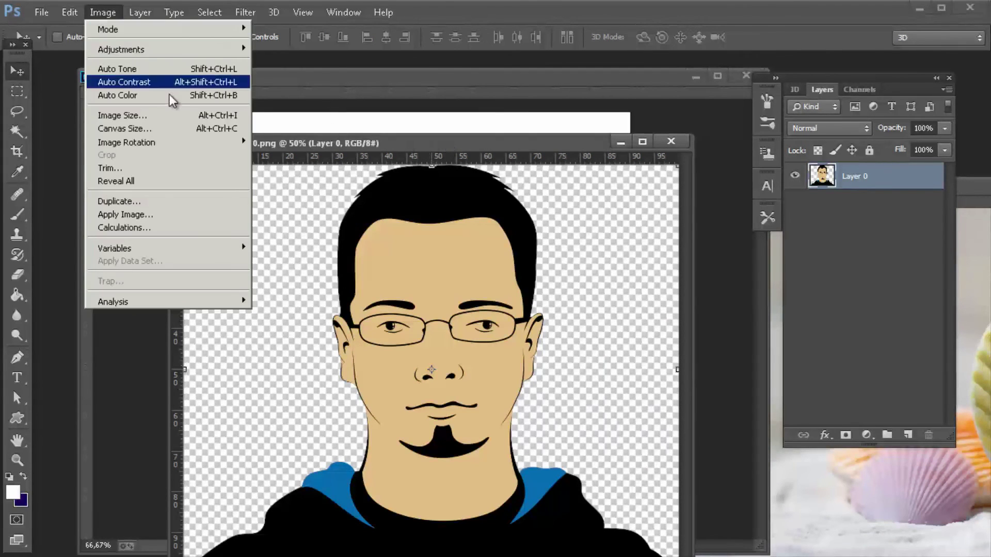
click(172, 115)
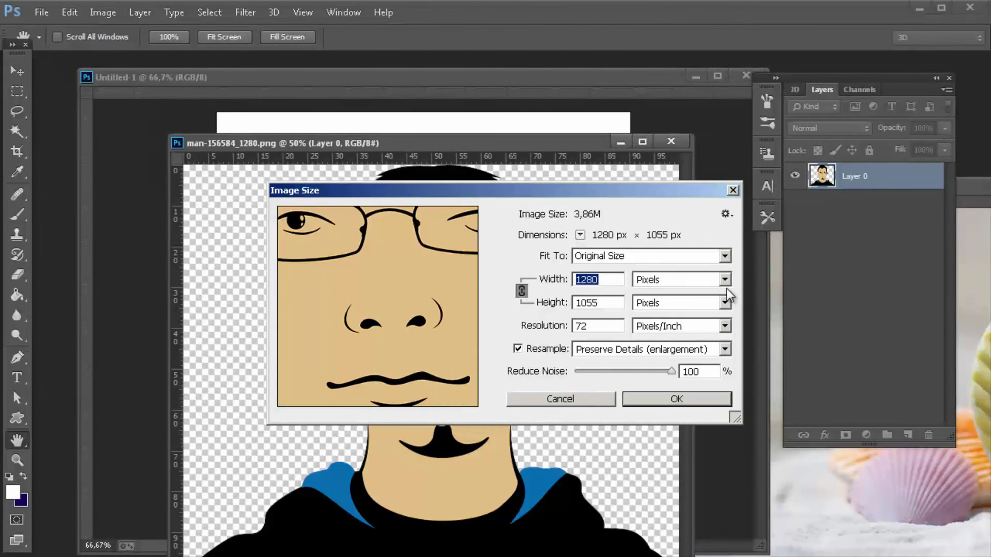
text(900)
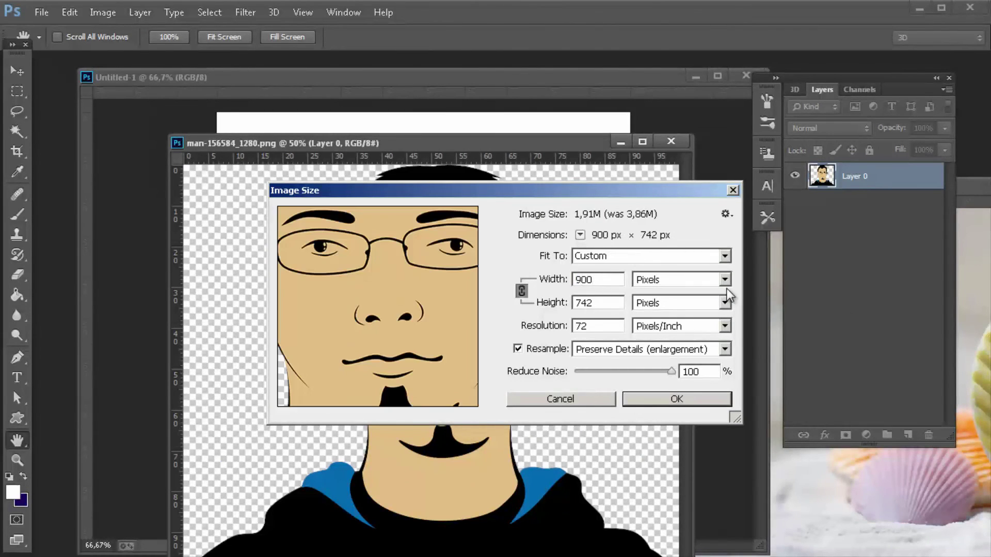
key(BackSpace)
key(BackSpace)
key(BackSpace)
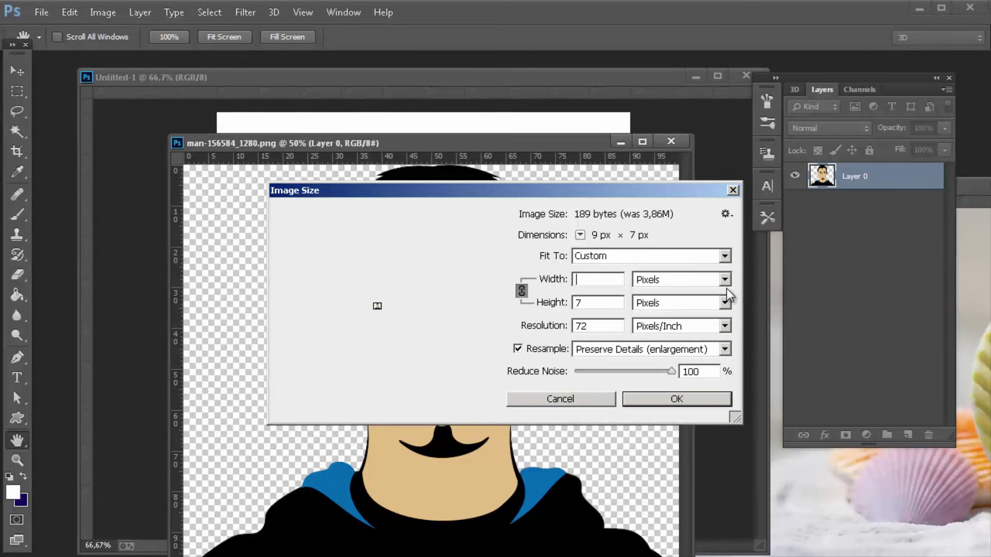
text(800)
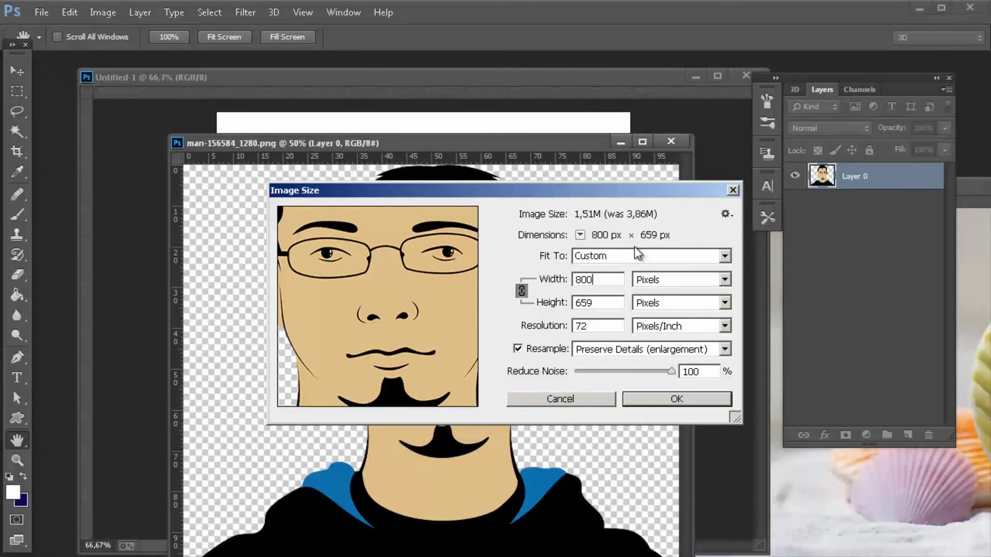
click(654, 348)
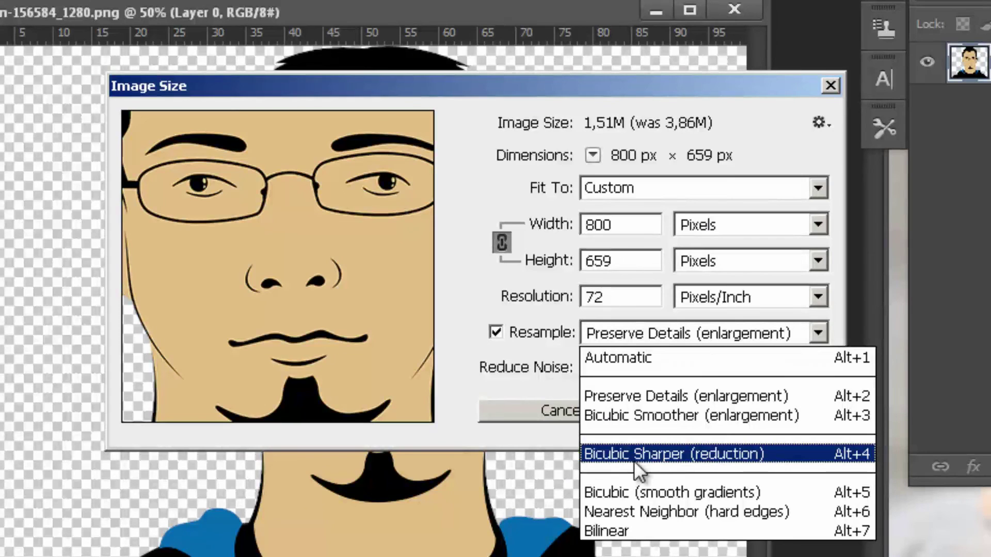
click(727, 457)
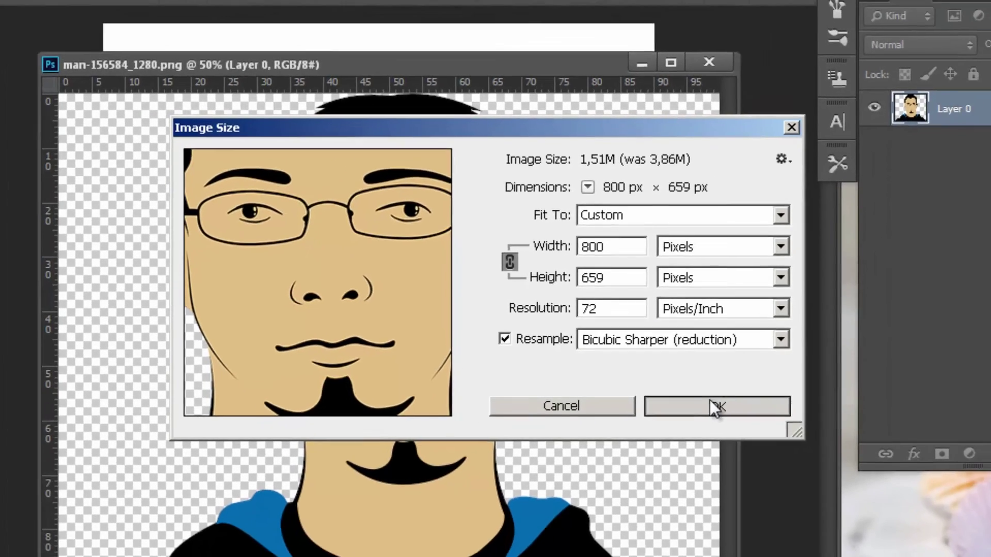
click(735, 409)
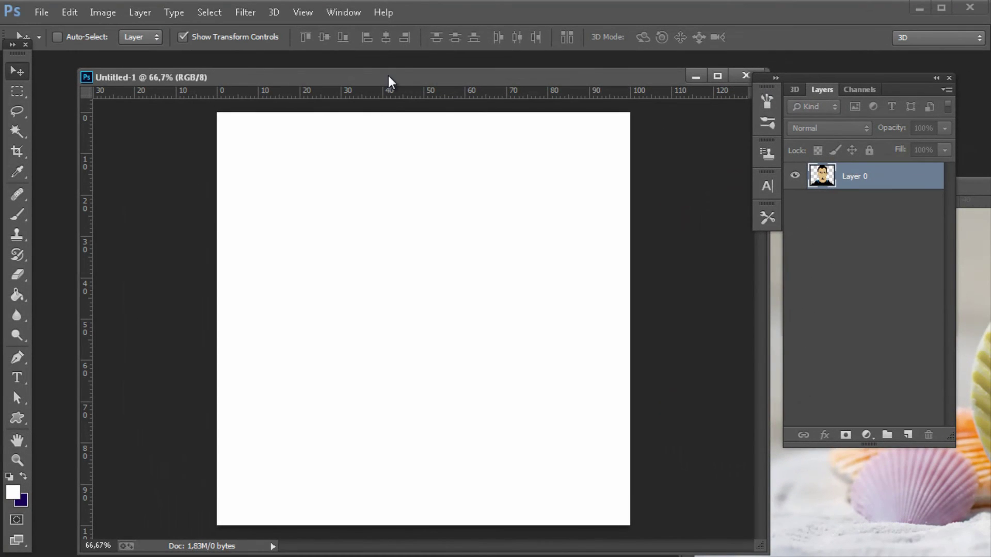
Arrange the man image window beside the blank 800-pixel document so both are in view, with the man image active
drag(389, 79, 522, 184)
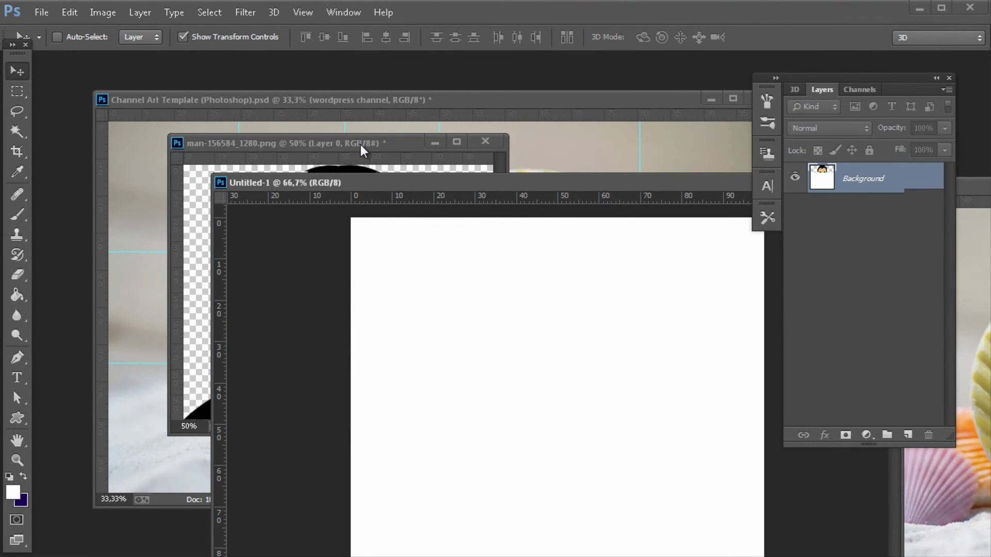
drag(362, 143, 249, 77)
drag(486, 186, 459, 86)
click(128, 82)
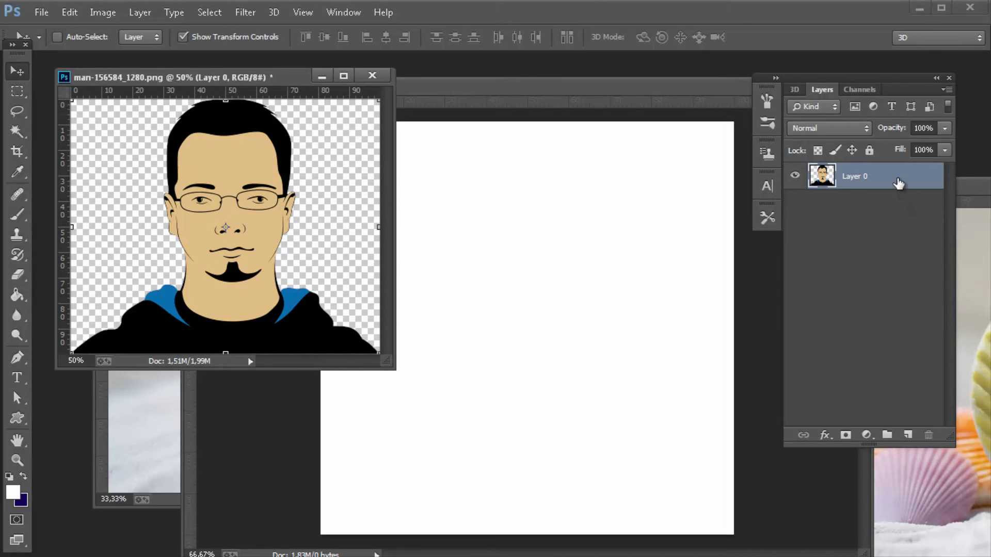
Copy the man layer into the blank document and position it flush with the bottom edge, spanning the full width
drag(901, 181, 549, 271)
drag(519, 239, 504, 322)
key(ctrl+t)
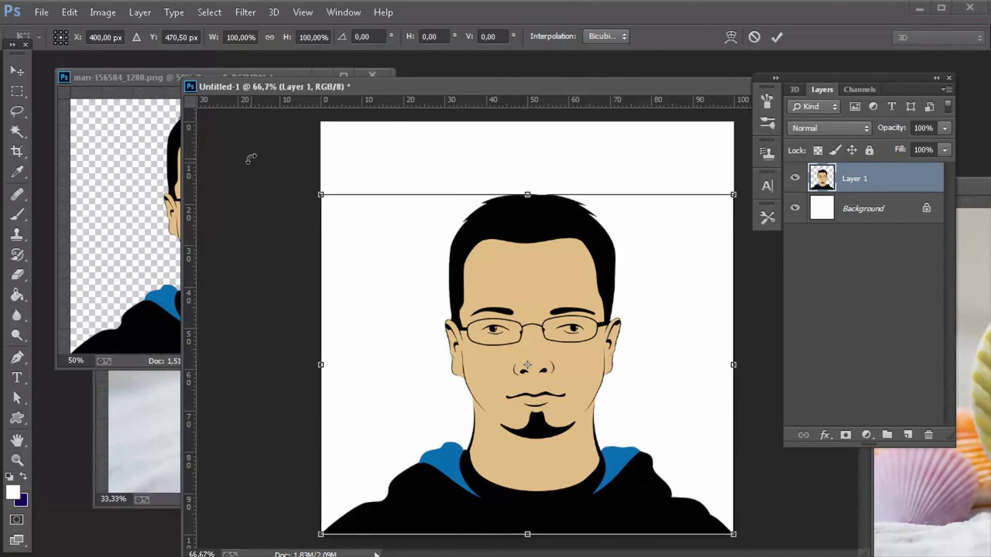
click(17, 71)
Export the 800 x 800 px icon for web as a PNG-24 named avatar.png on the Desktop
click(41, 12)
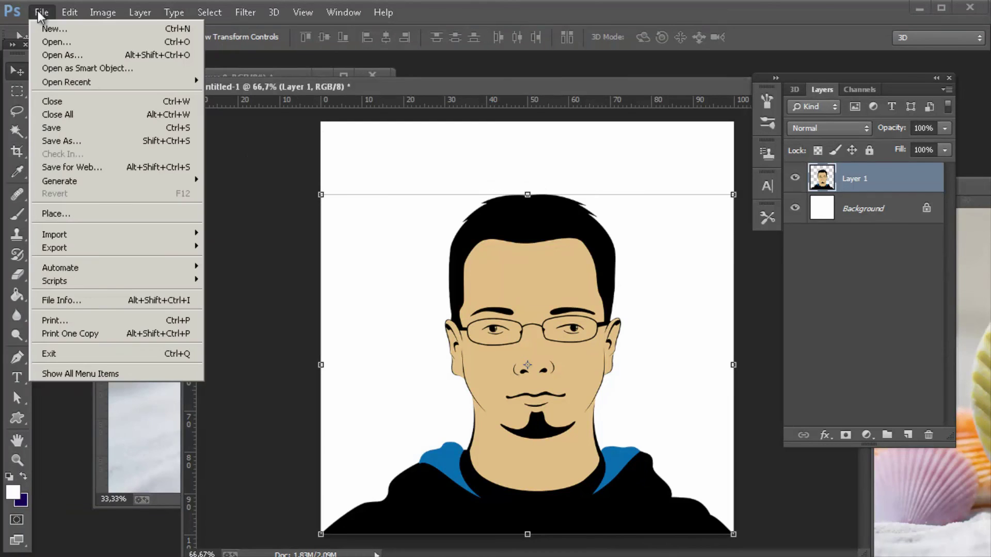
click(105, 168)
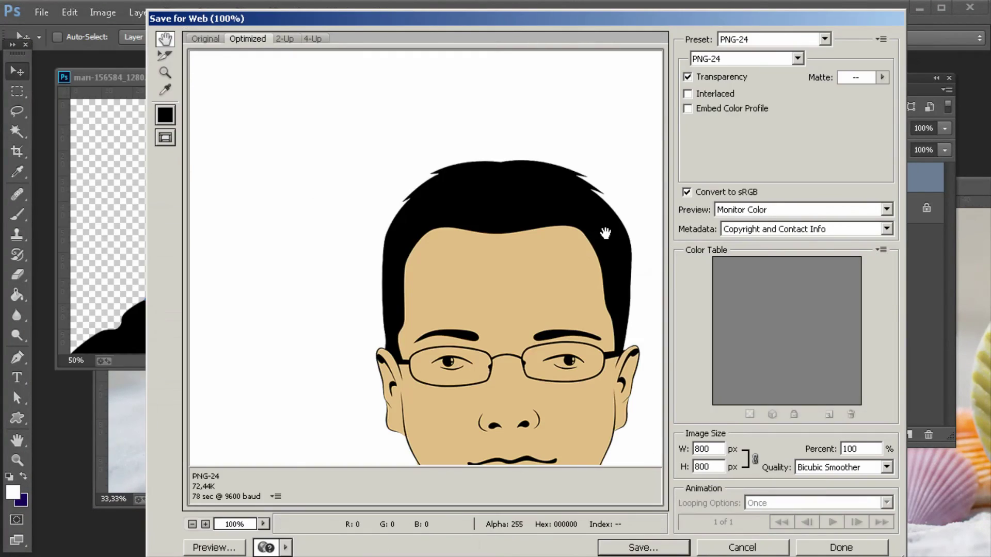
scroll(597, 243, down, 5)
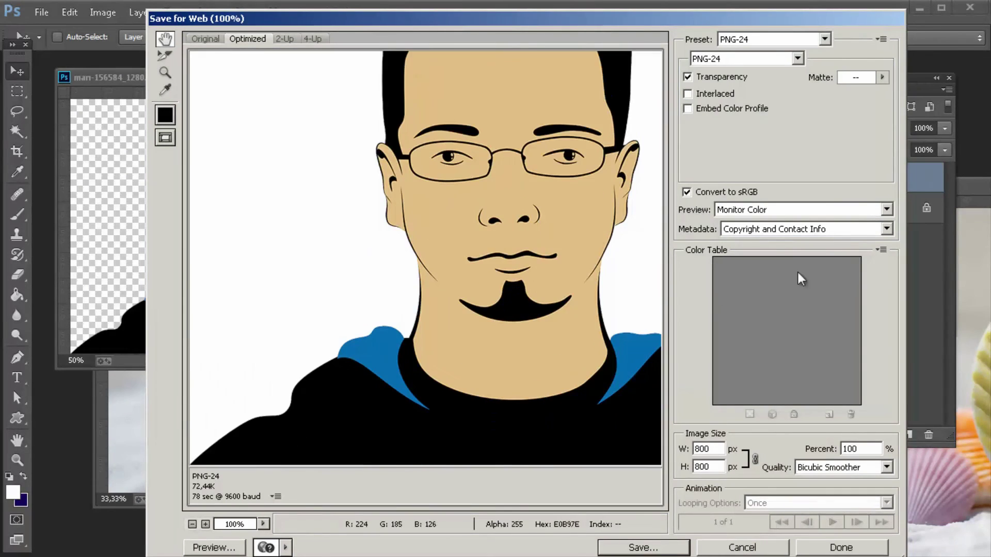
click(672, 548)
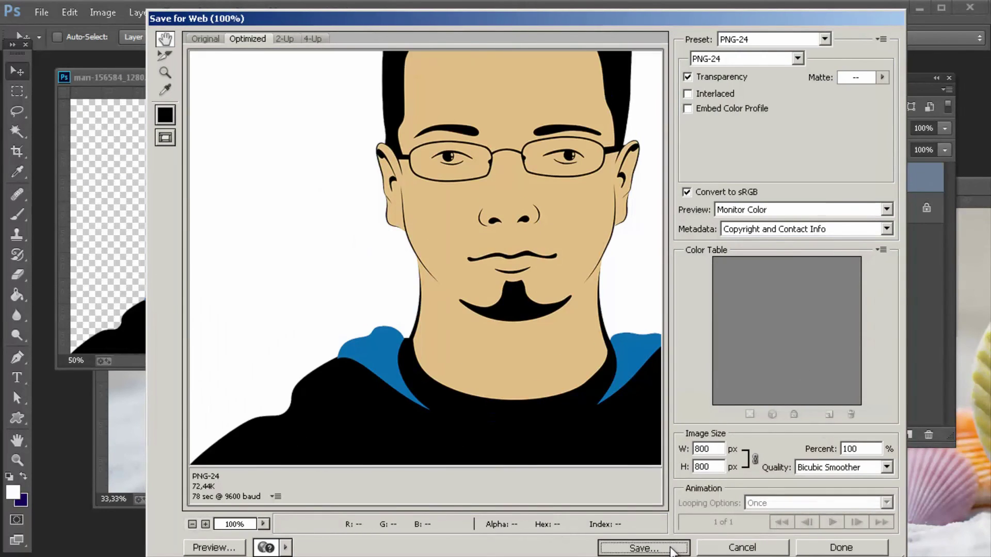
click(346, 308)
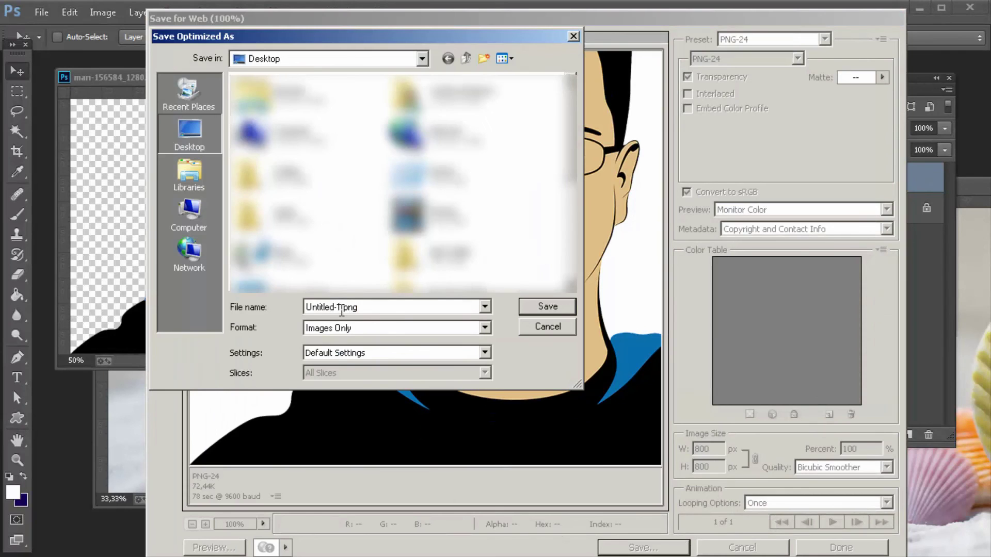
double_click(341, 309)
text(abv)
click(557, 310)
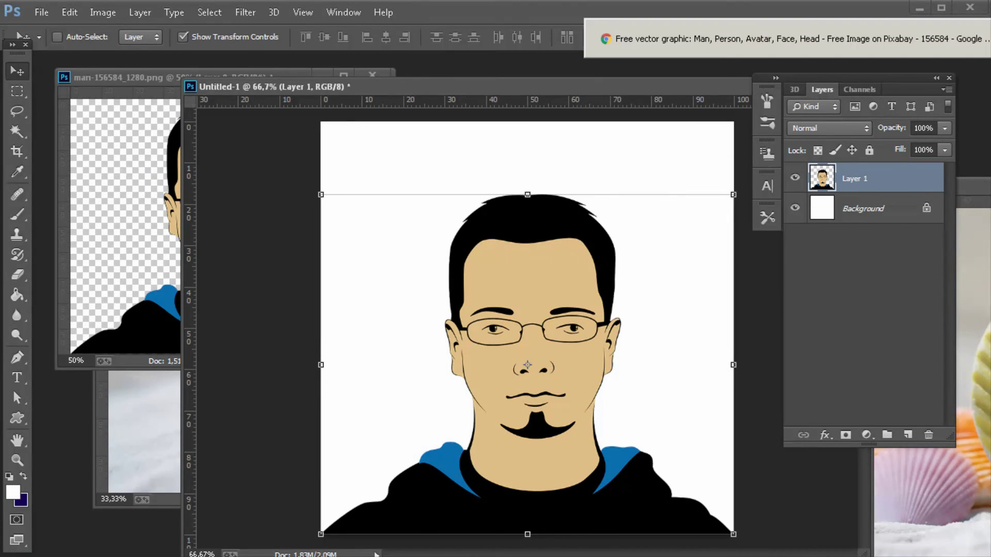
Switch to the YouTube channel page in Chrome and start editing the channel icon through the linked Google+ account
key(alt+Tab)
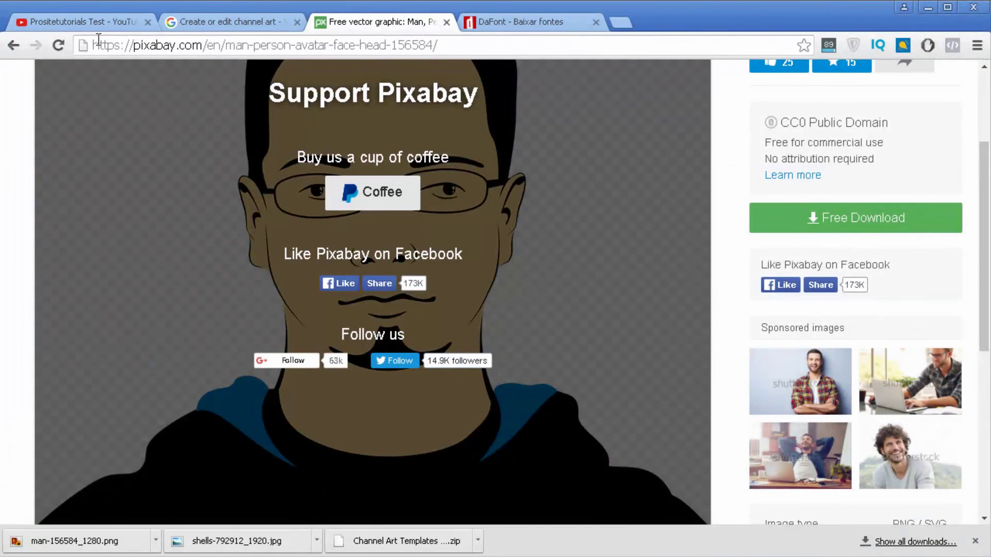
click(77, 22)
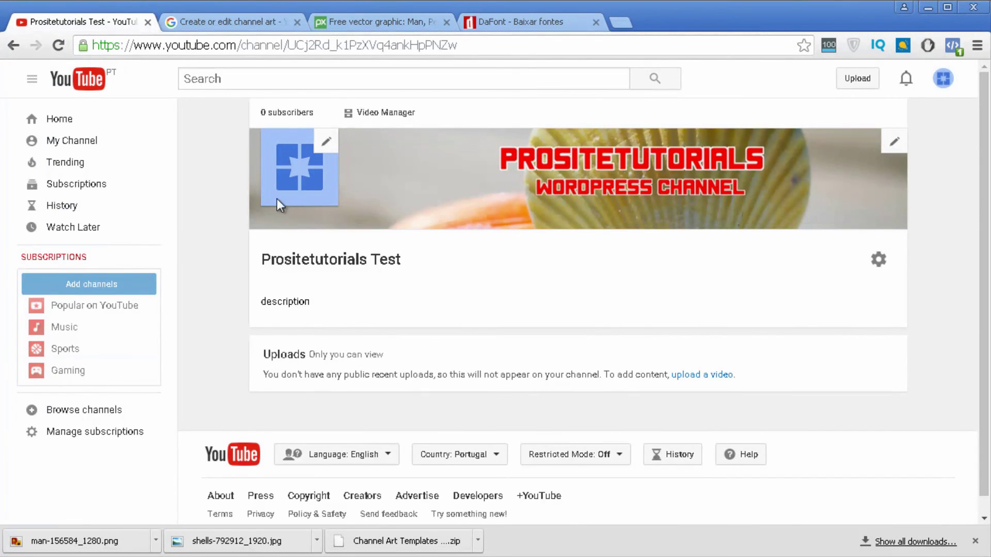
click(325, 142)
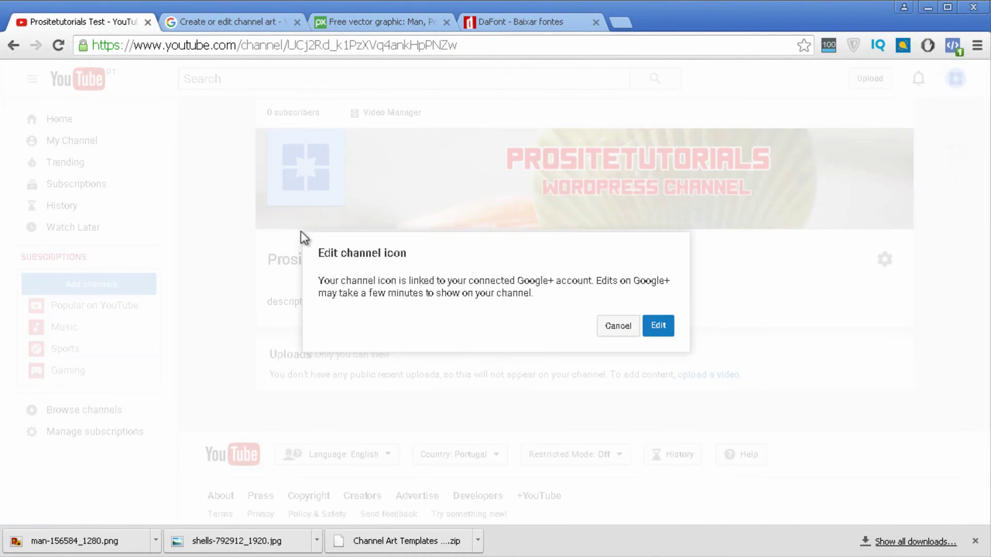
click(672, 326)
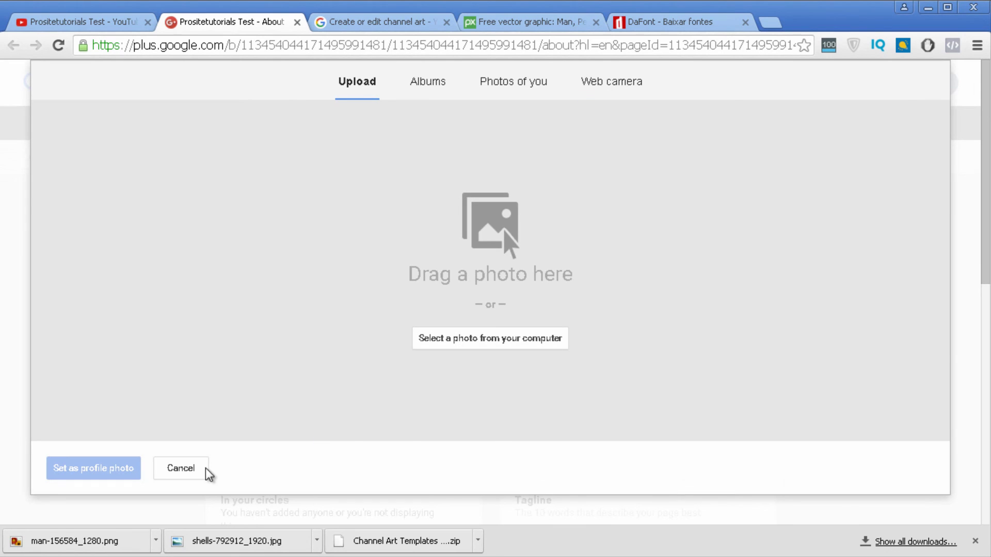
Reopen the profile photo upload from the Google+ page and choose avatar.png from the Desktop
click(196, 470)
click(541, 312)
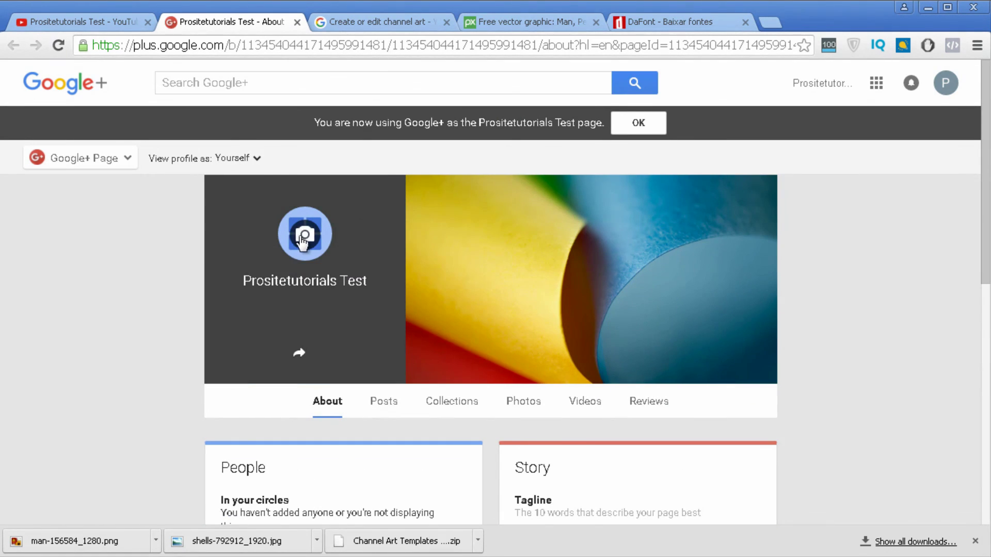
click(306, 236)
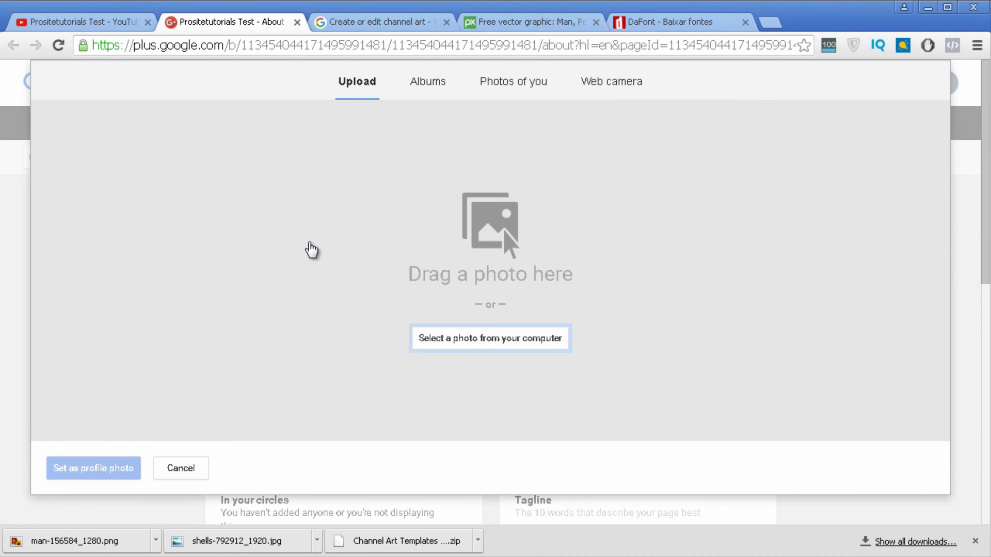
click(508, 338)
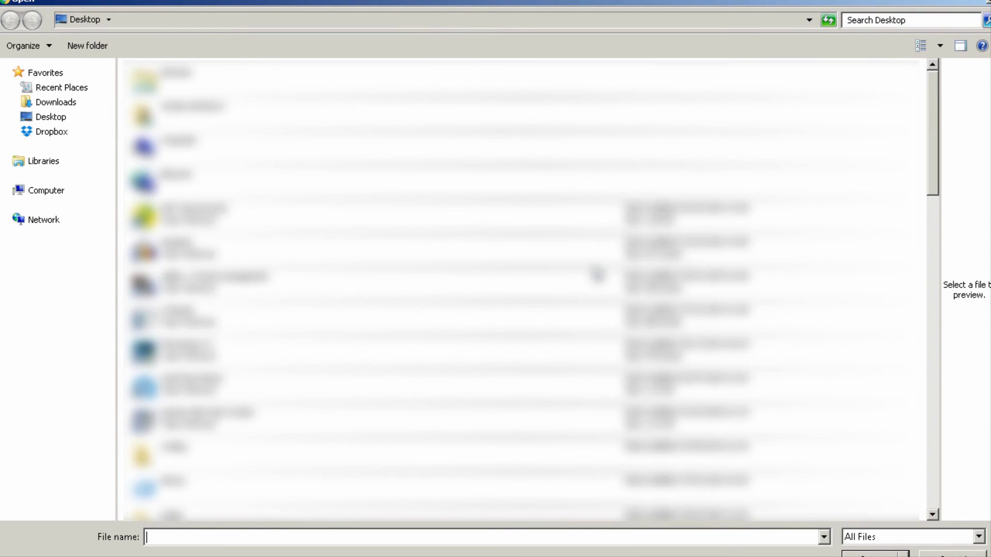
click(595, 264)
text(ads information.txt)
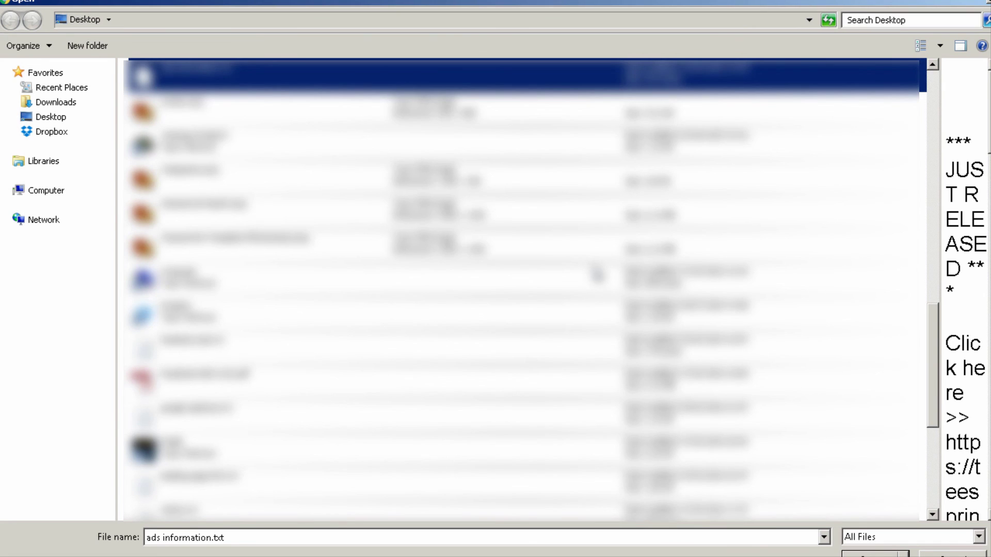
key(Down)
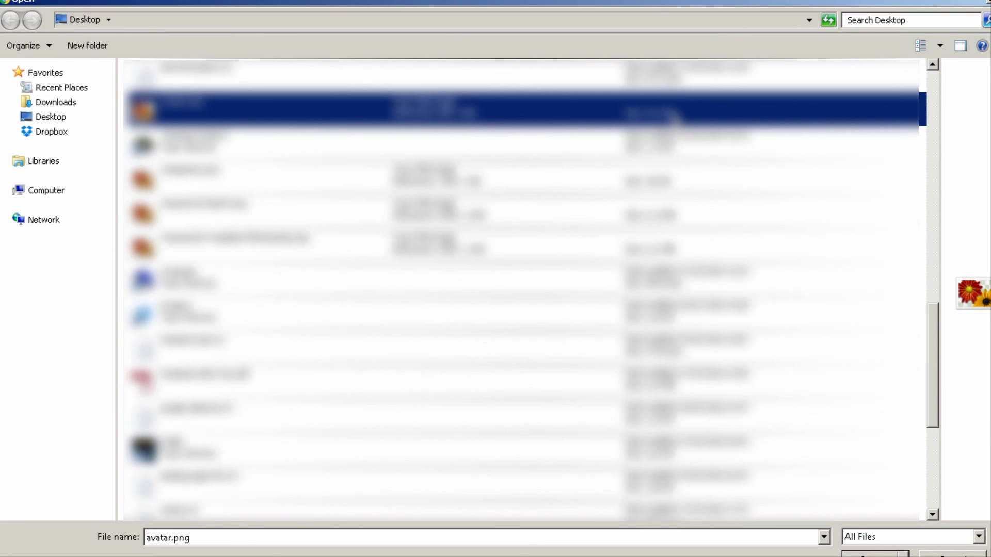
double_click(685, 109)
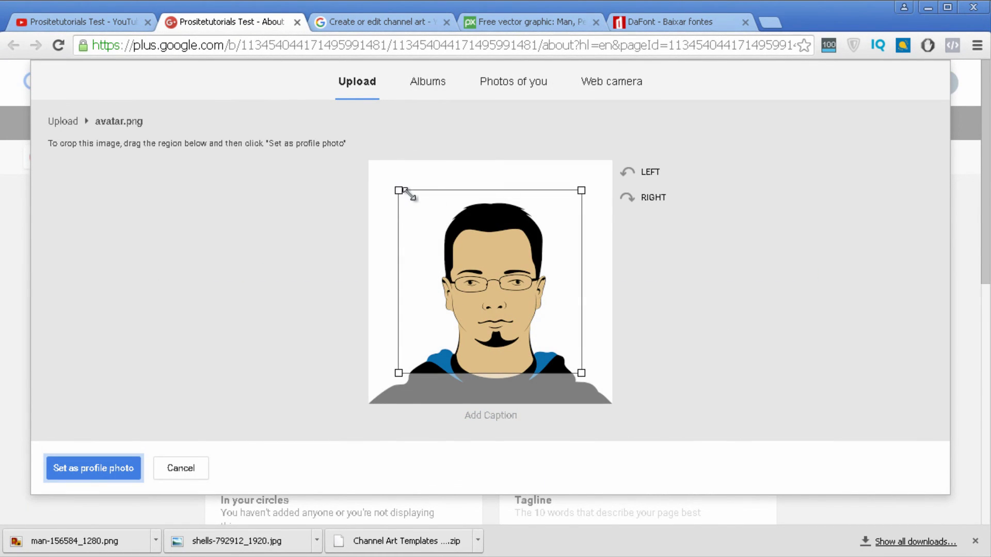
Expand the crop region to the whole avatar image and set it as the profile photo without sharing a post
drag(399, 190, 368, 160)
drag(585, 368, 628, 394)
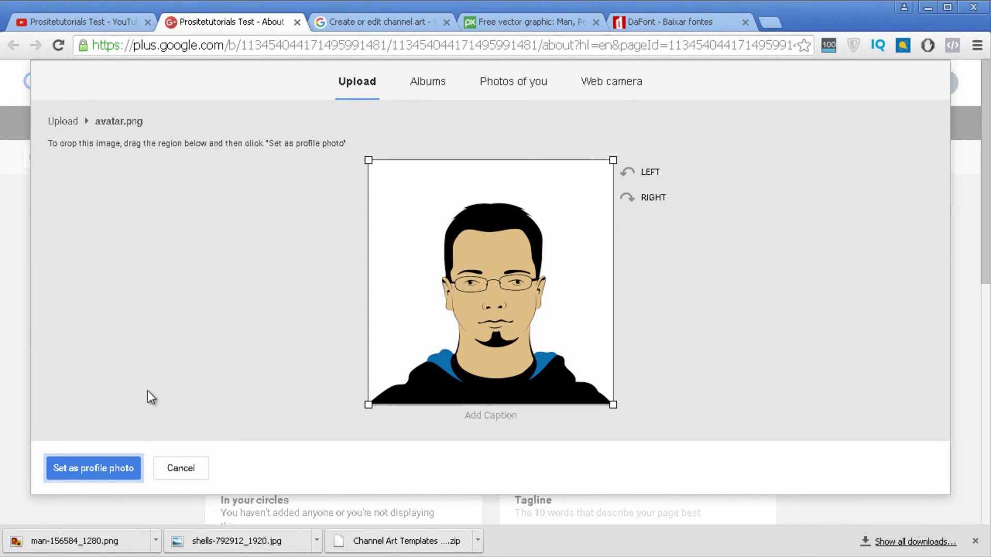
click(118, 471)
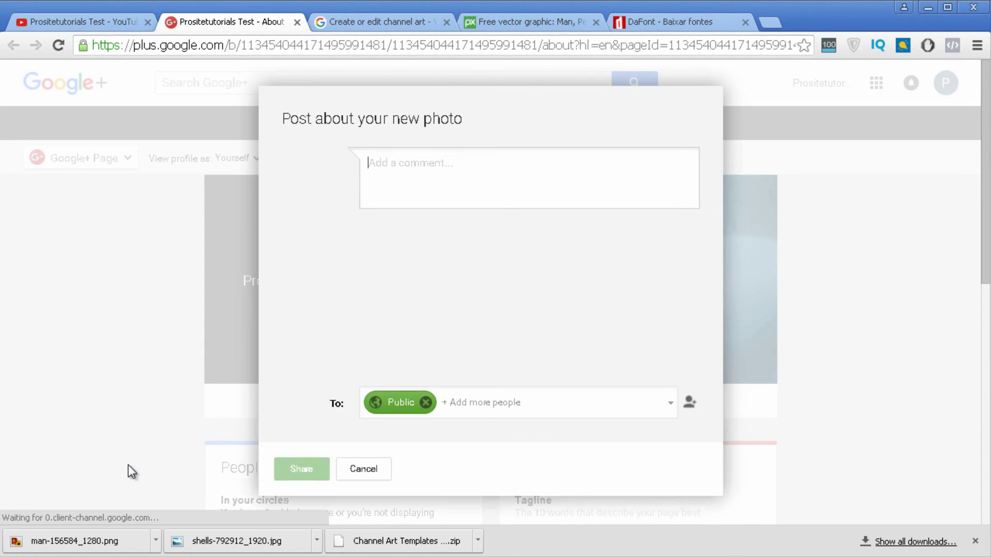
click(327, 433)
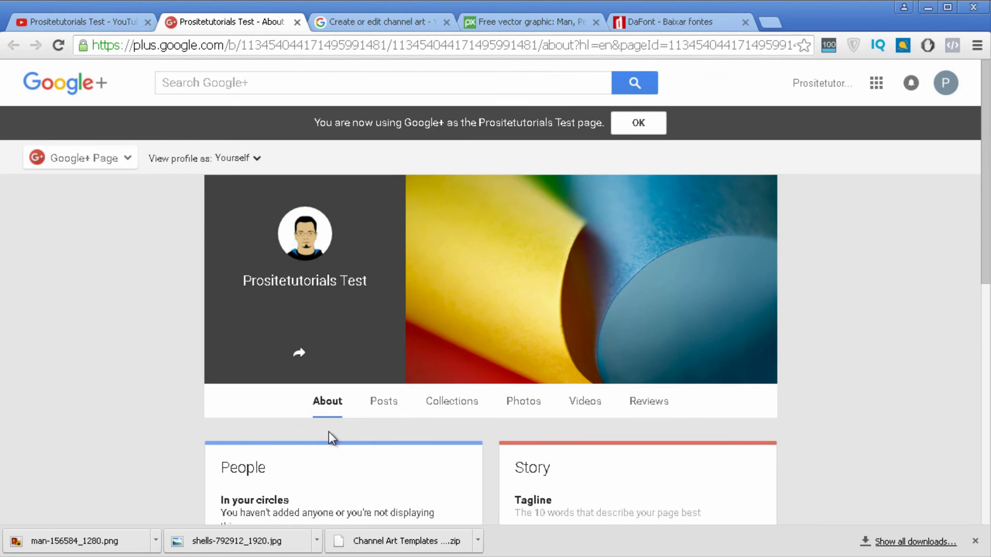
Start changing the Google+ page's cover photo, browse the gallery images and switch to uploading a custom photo
mouse_move(655, 273)
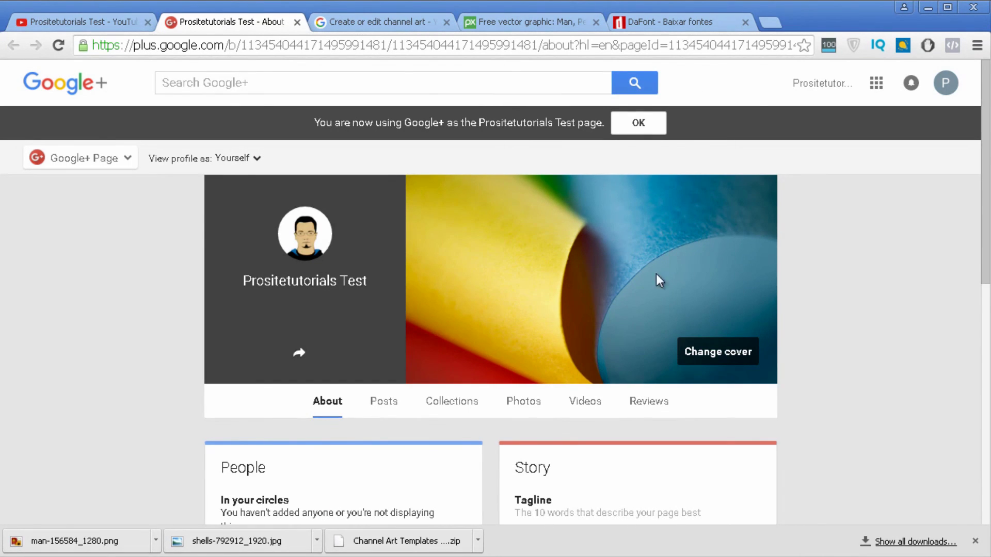
click(711, 358)
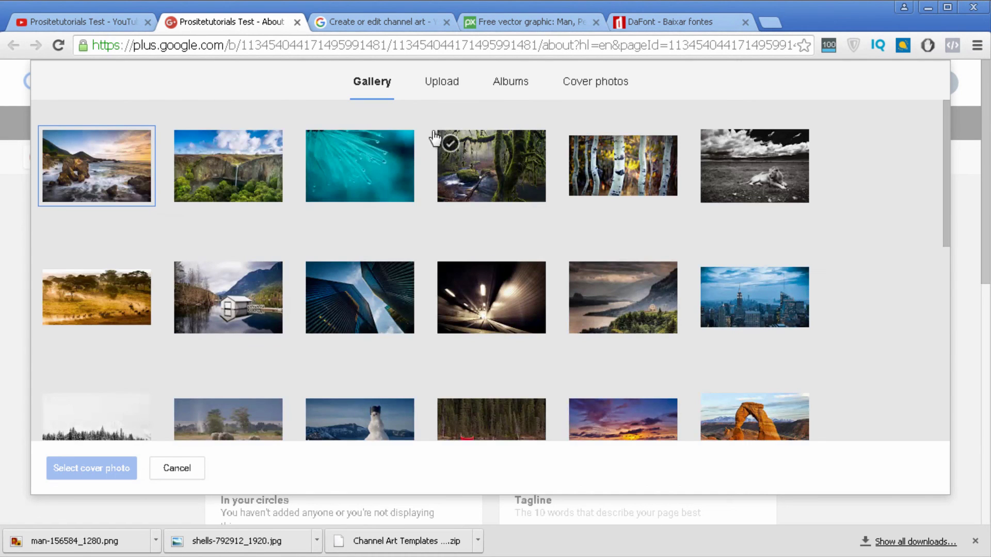
scroll(619, 356, down, 2)
scroll(629, 342, up, 2)
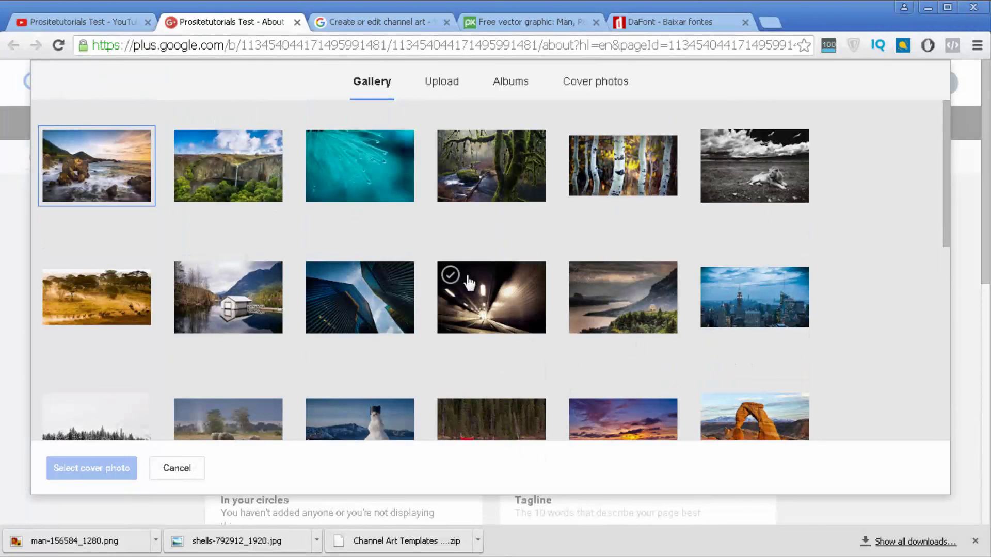
click(452, 78)
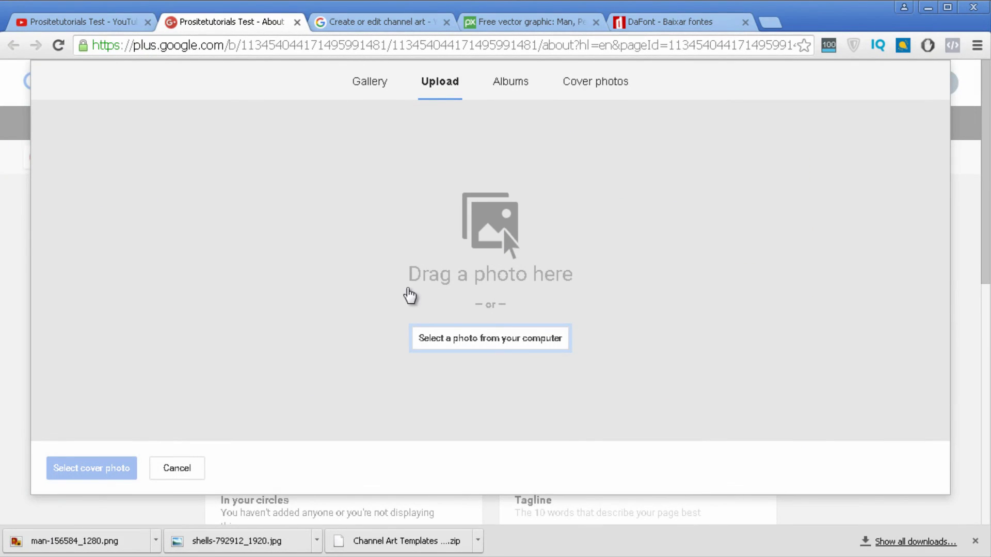
Upload channel-art-beach.png from the Desktop and set it as the cover photo with the default crop region
click(457, 336)
click(334, 216)
scroll(351, 302, down, 2)
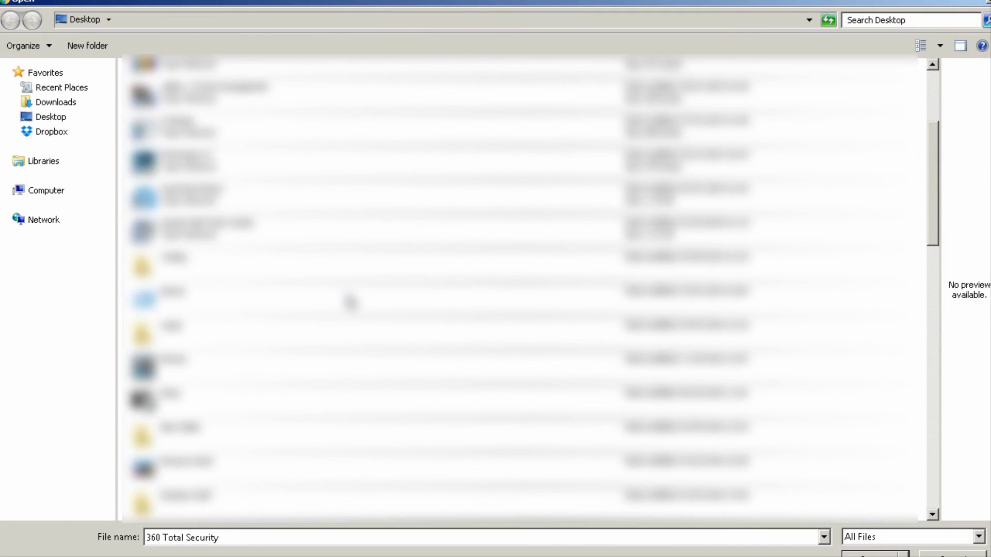
scroll(350, 302, down, 5)
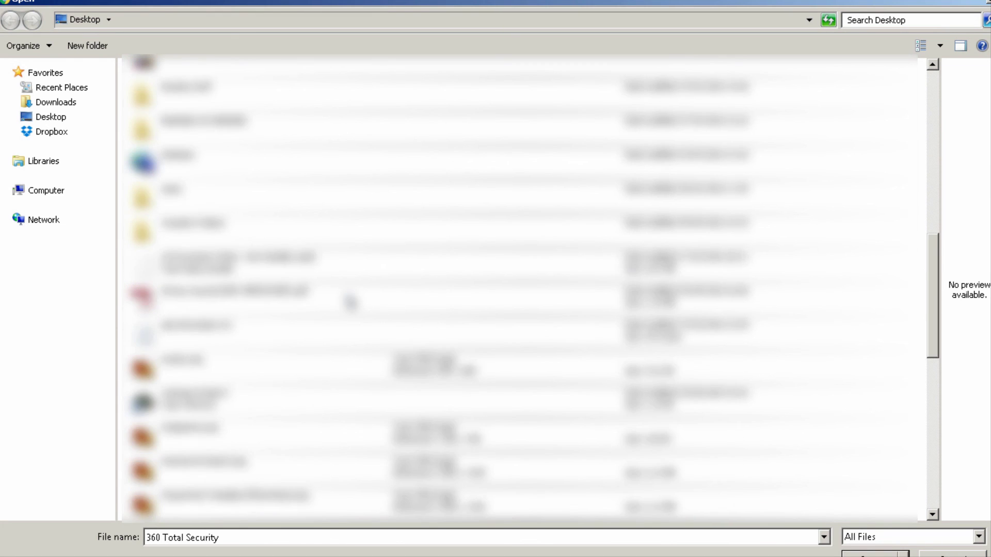
click(265, 367)
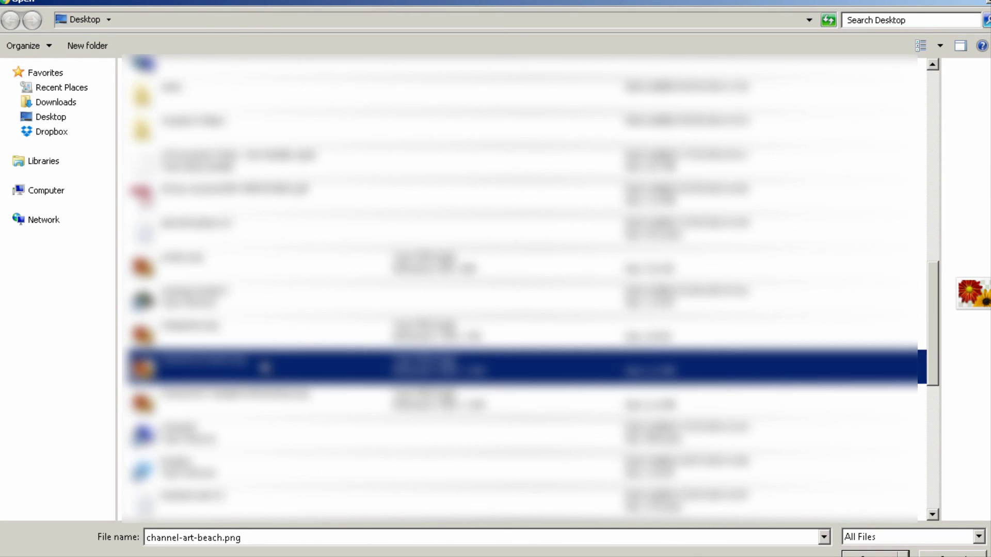
double_click(264, 368)
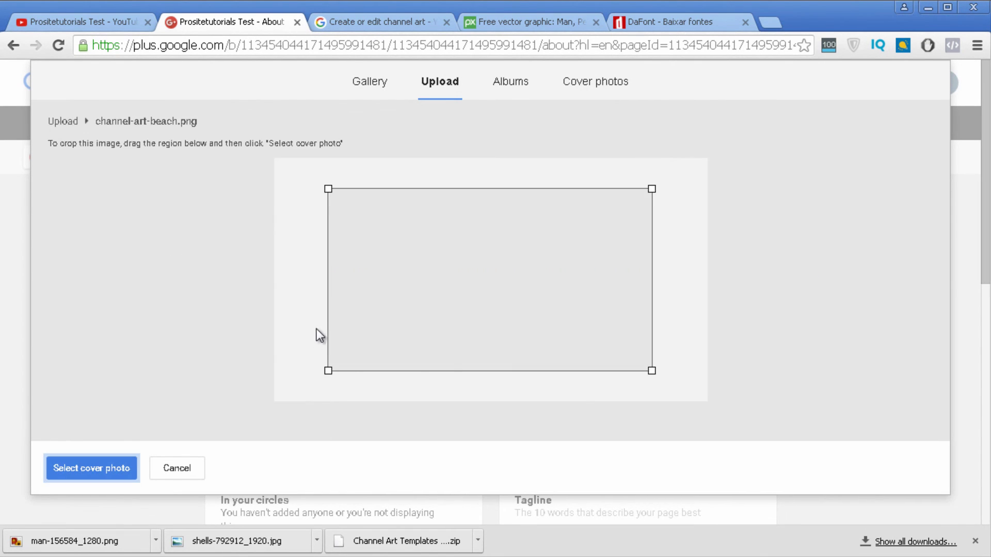
click(60, 475)
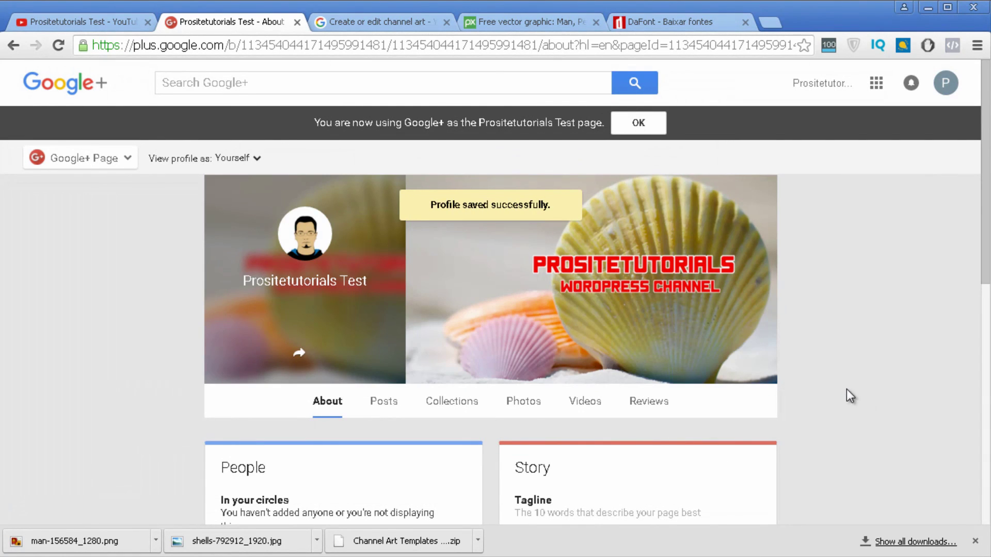
Return to the YouTube channel page, reload it and open the channel description for editing
click(61, 21)
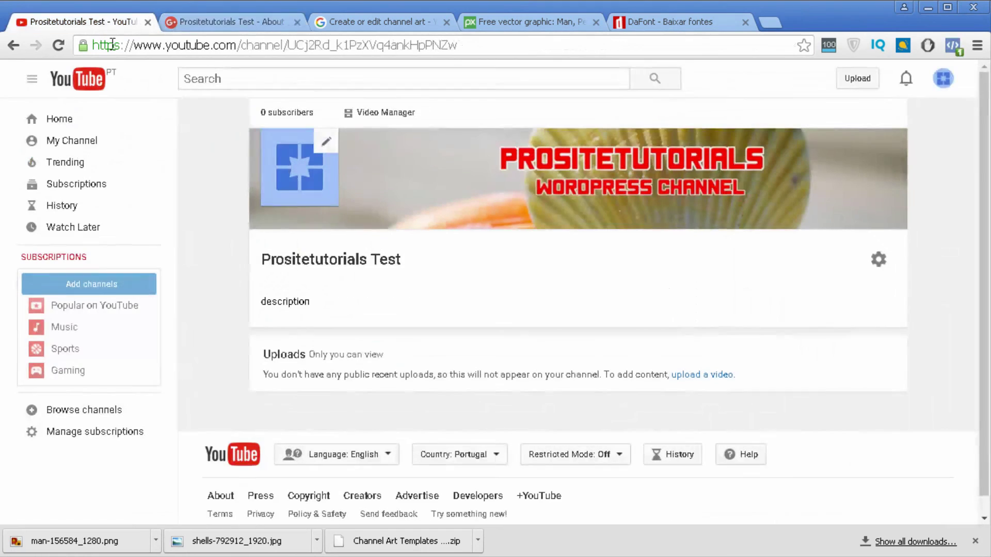
click(59, 49)
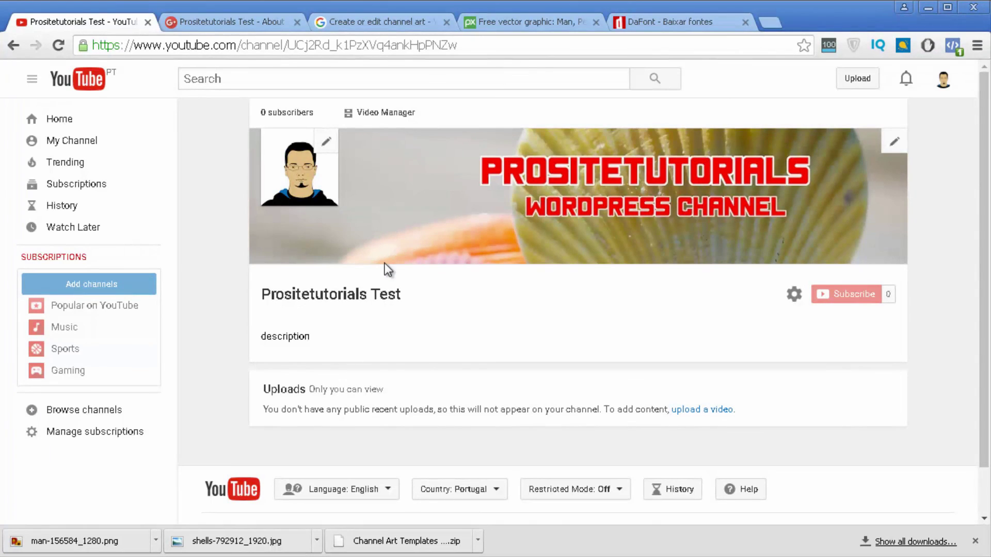
click(401, 322)
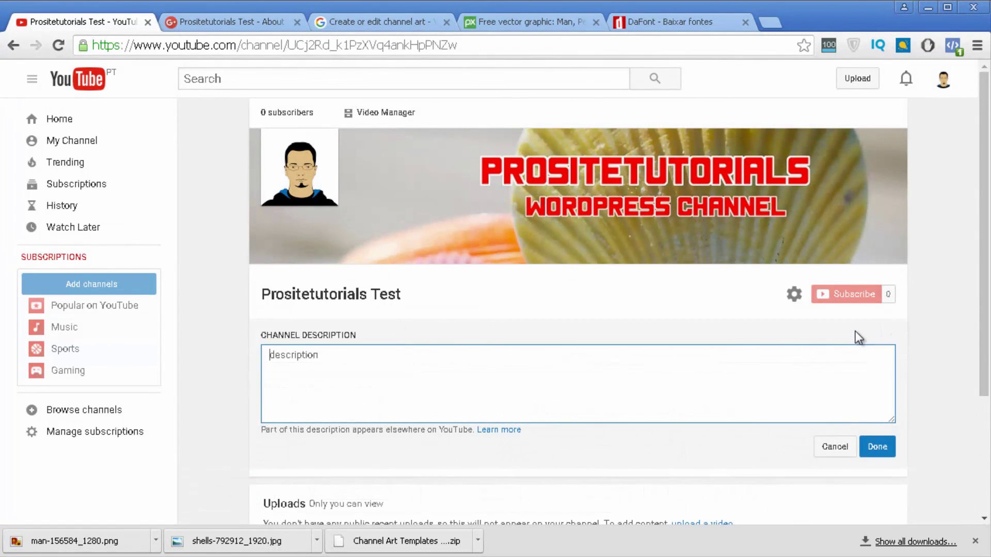